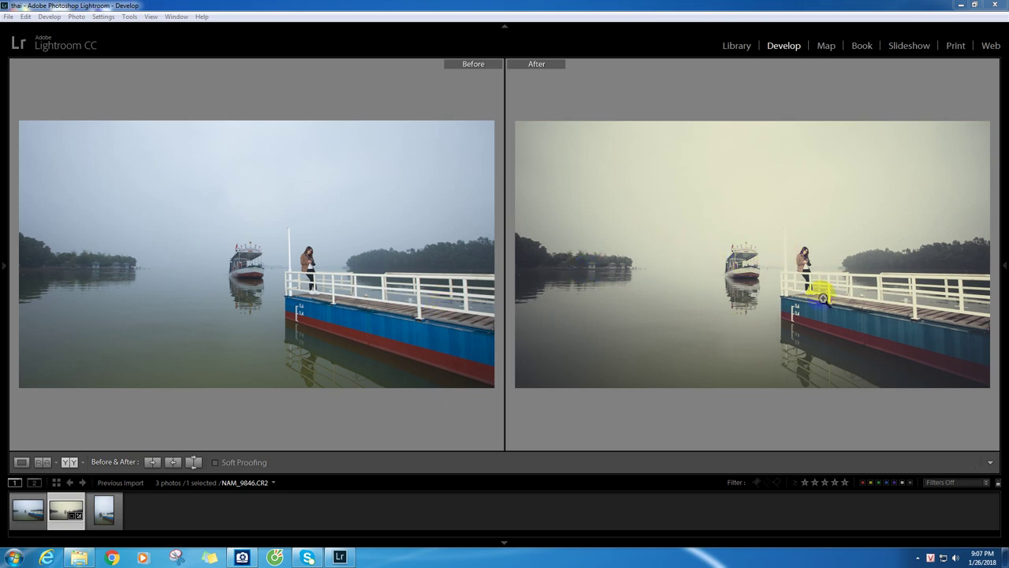
- Zoom both Before/After versions of NAM_9846.CR2 in on the woman standing on the pier
{"action": "mouse_move", "coordinate": [867, 344]}
{"action": "left_mouse_down"}
{"action": "mouse_move", "coordinate": [856, 356]}
{"action": "mouse_move", "coordinate": [855, 328]}
{"action": "left_mouse_up"}
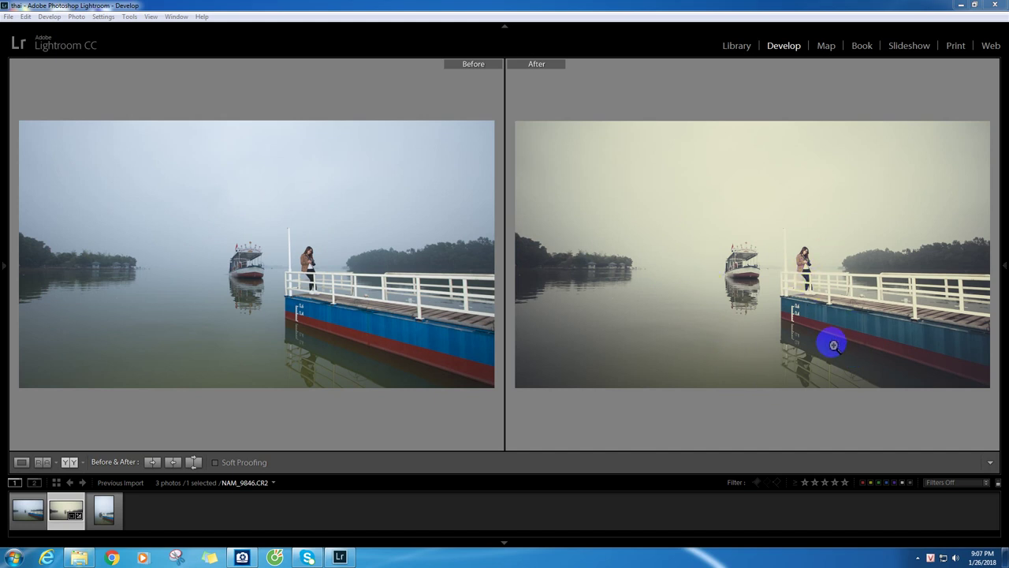
{"action": "left_click_drag", "start_coordinate": [831, 342], "coordinate": [866, 360]}
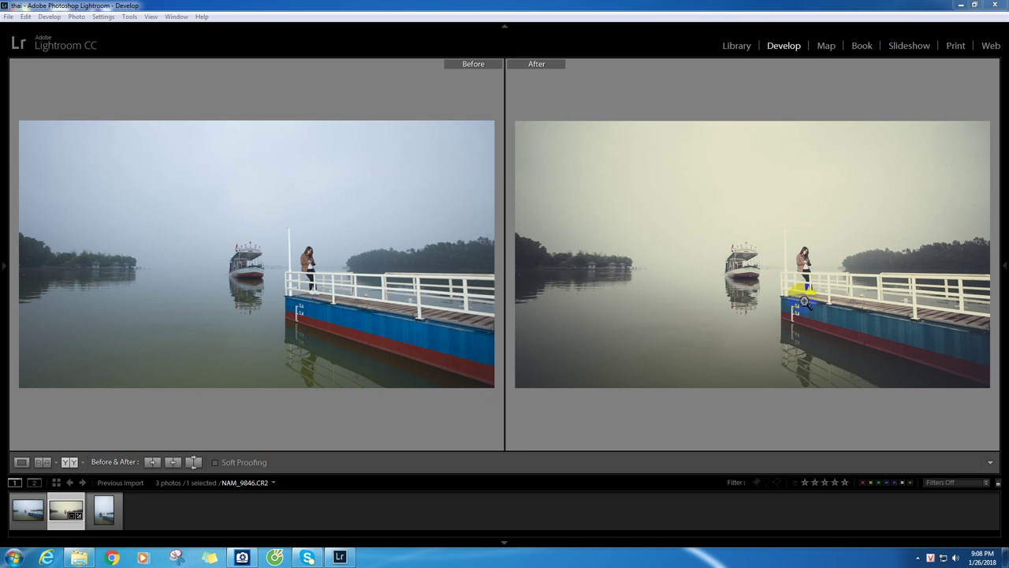
{"action": "left_click", "coordinate": [298, 251]}
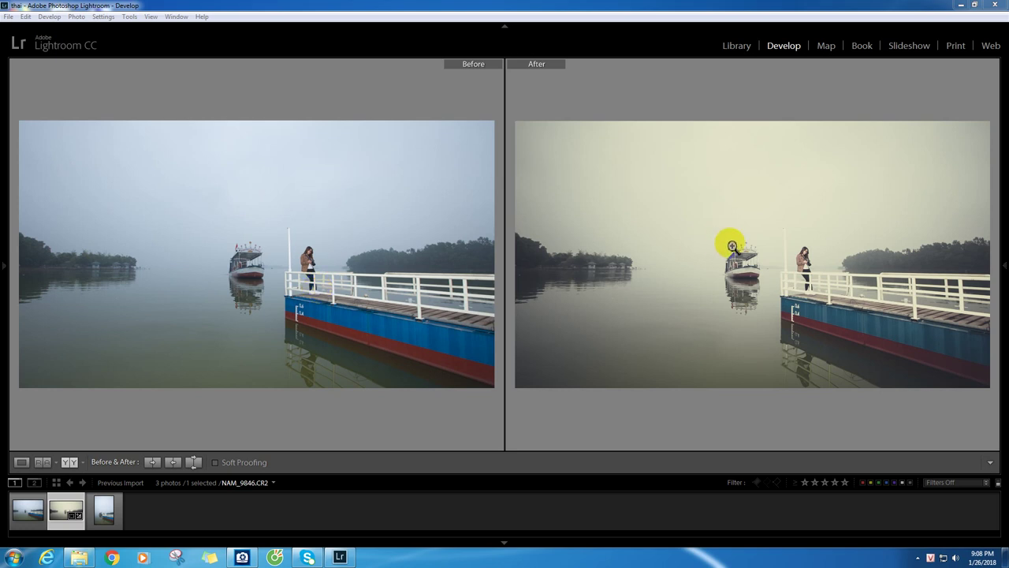
{"action": "left_click", "coordinate": [799, 269]}
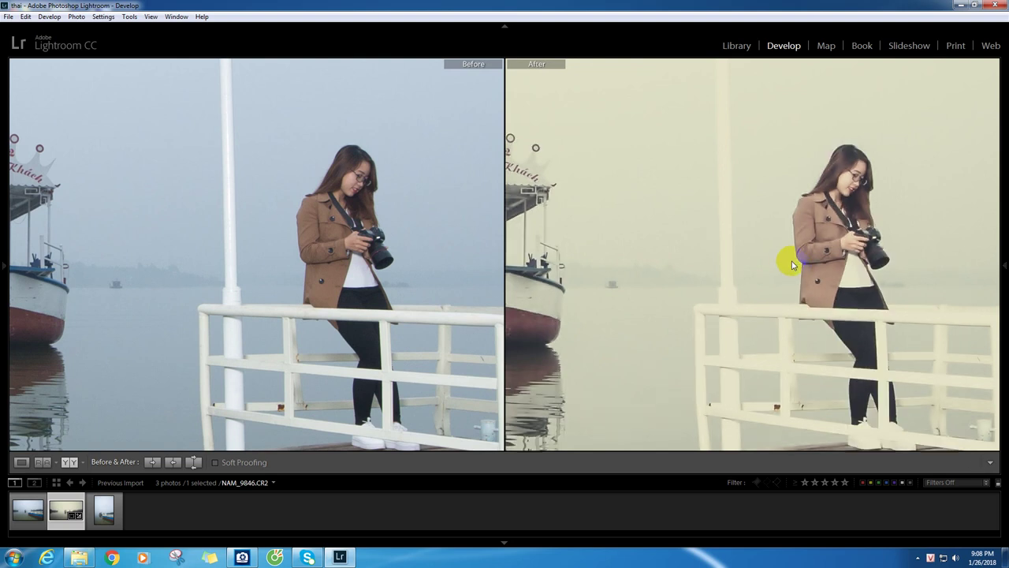
- Zoom back to Fit and cycle the info overlay to show exposure and lens details
{"action": "left_click", "coordinate": [793, 265]}
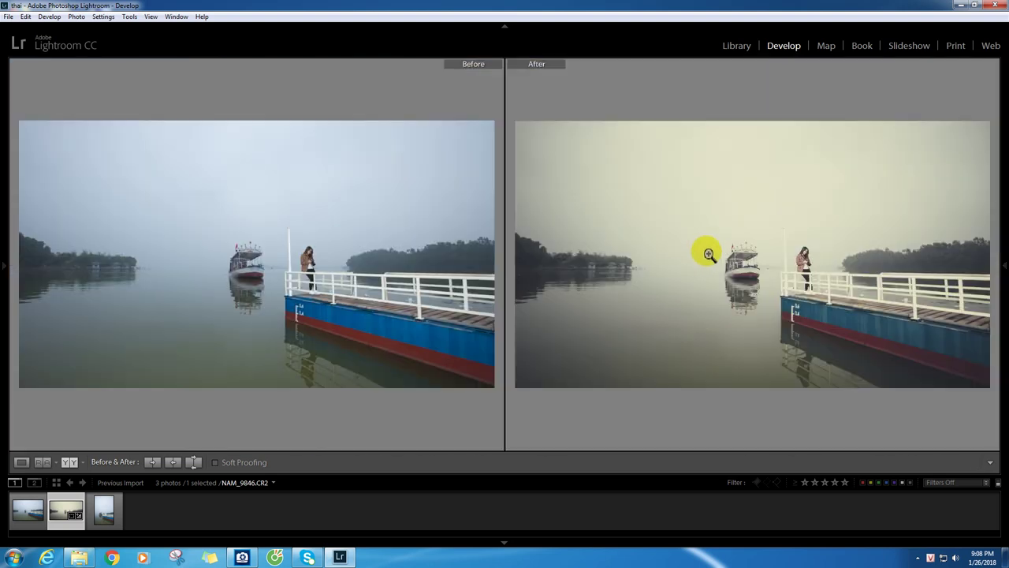
{"action": "key", "text": "i"}
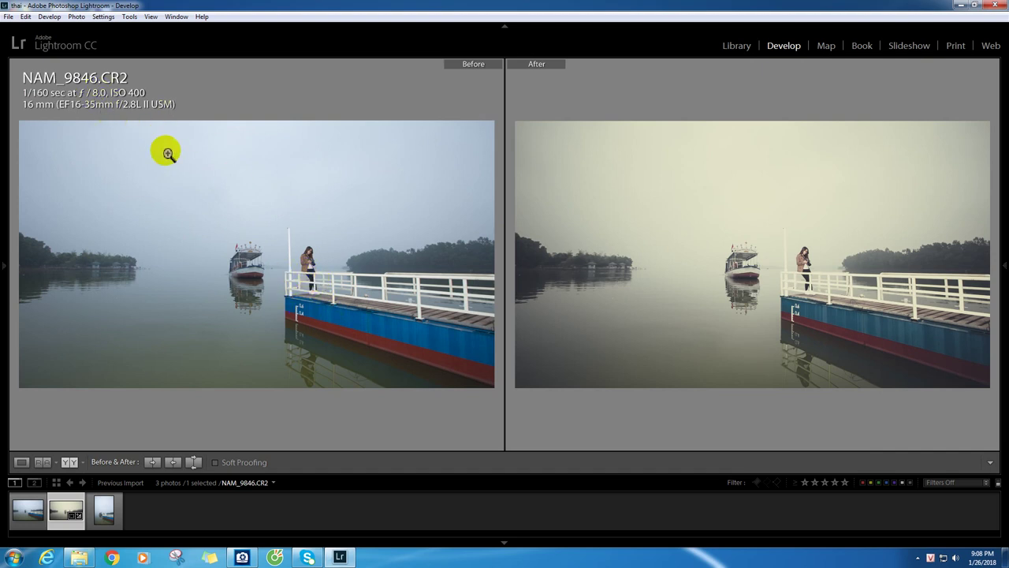
{"action": "left_click", "coordinate": [372, 277]}
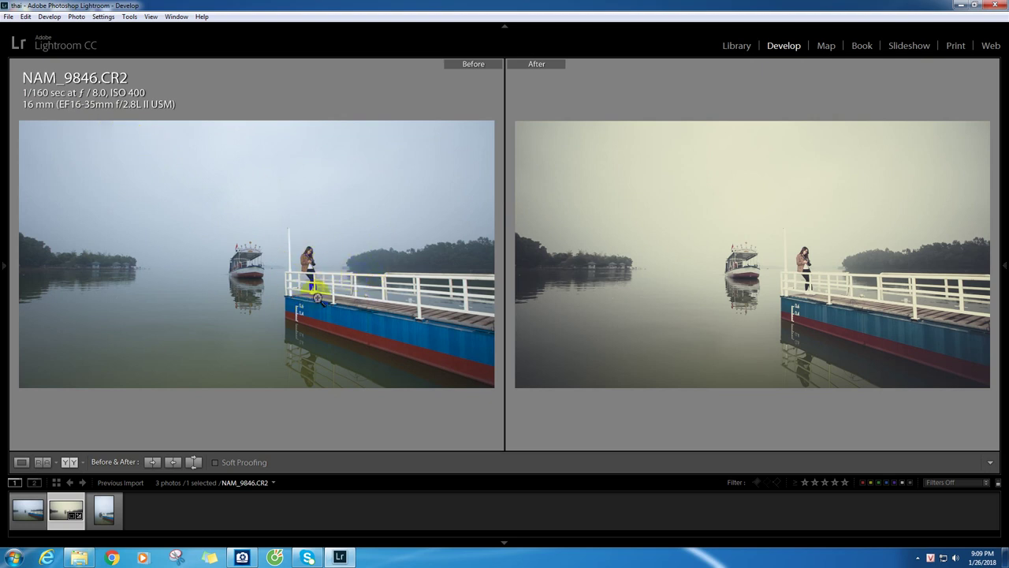
{"action": "left_click", "coordinate": [816, 310]}
{"action": "left_click", "coordinate": [815, 284]}
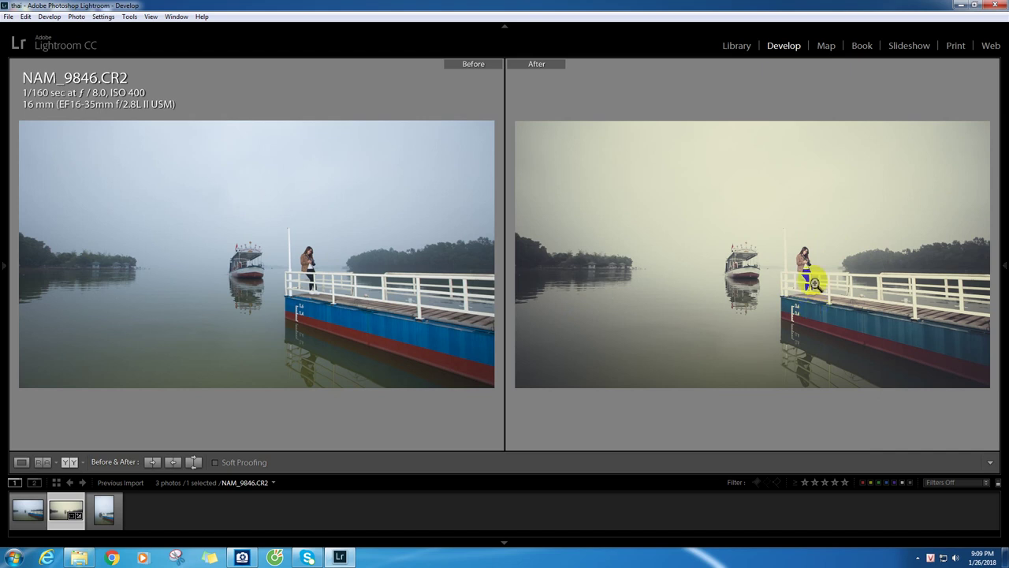
- Open NAM_9792 from the HD folder in ACDSee Quick View
{"action": "left_click", "coordinate": [79, 559]}
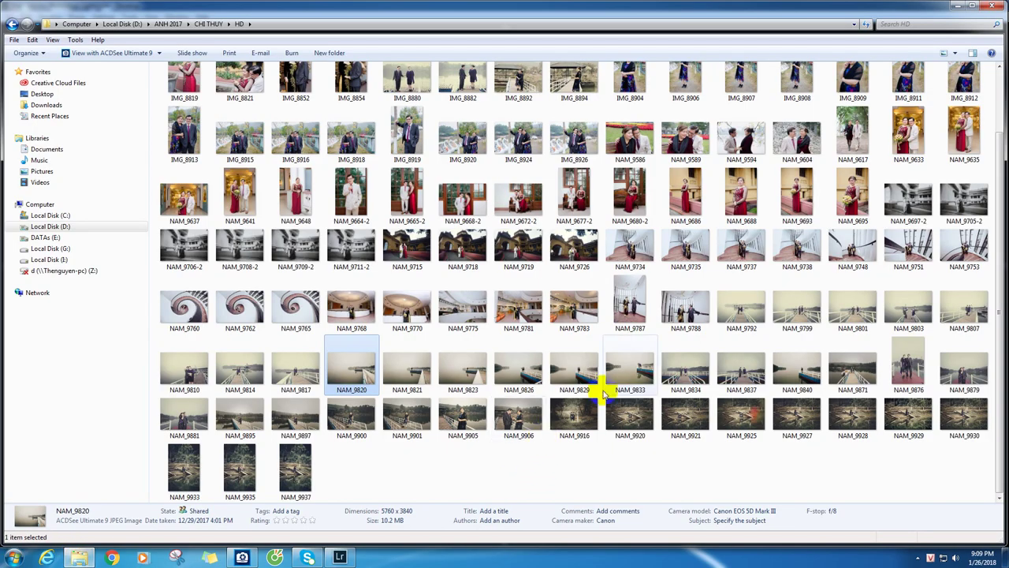
{"action": "left_click", "coordinate": [301, 377]}
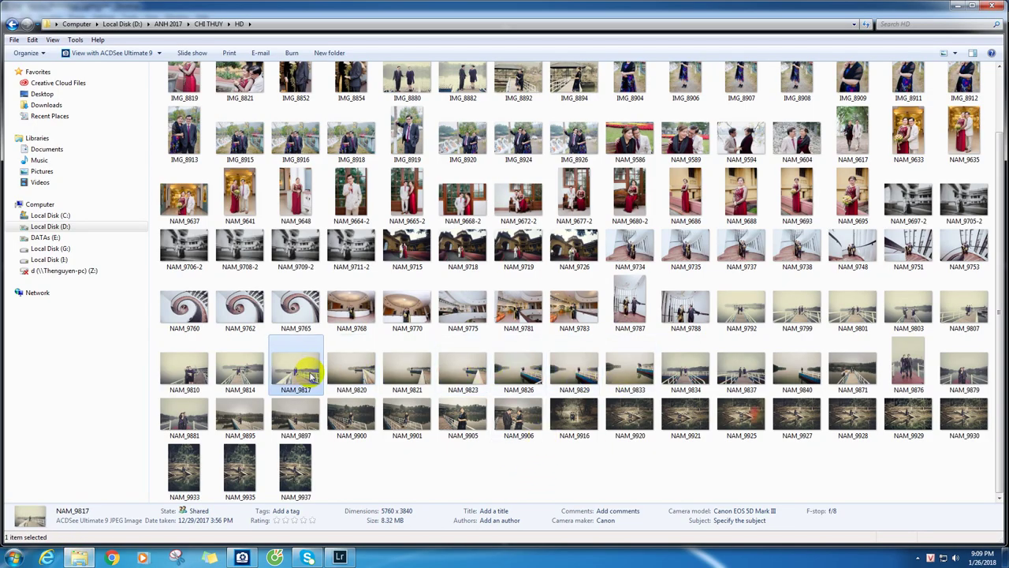
{"action": "left_click", "coordinate": [749, 309]}
{"action": "double_click", "coordinate": [749, 309]}
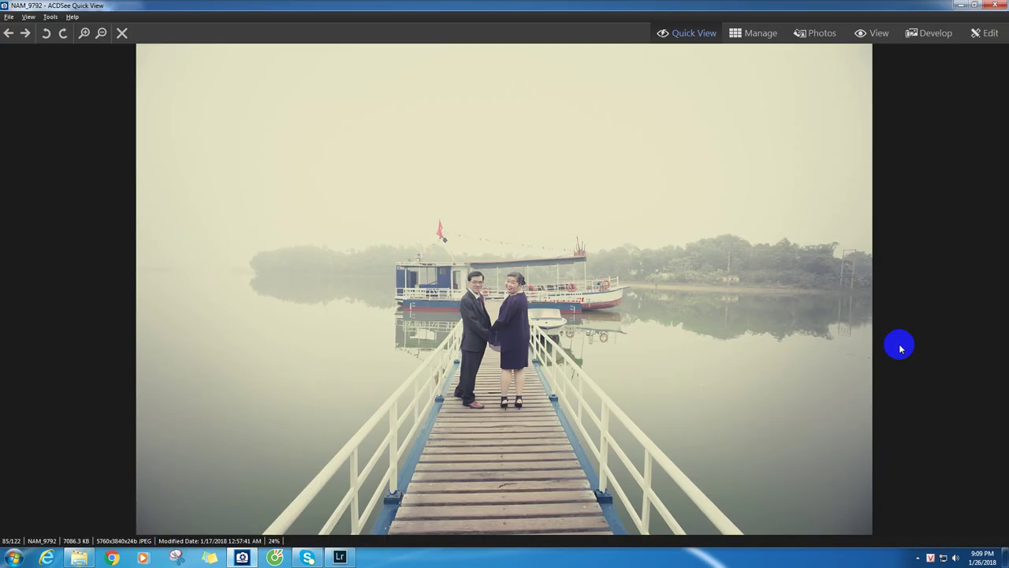
- Browse the faded lake photos through NAM_9833, then close the viewer
{"action": "scroll", "coordinate": [901, 348], "scroll_direction": "down", "scroll_amount": 1}
{"action": "scroll", "coordinate": [901, 348], "scroll_direction": "down", "scroll_amount": 1}
{"action": "scroll", "coordinate": [901, 347], "scroll_direction": "down", "scroll_amount": 1}
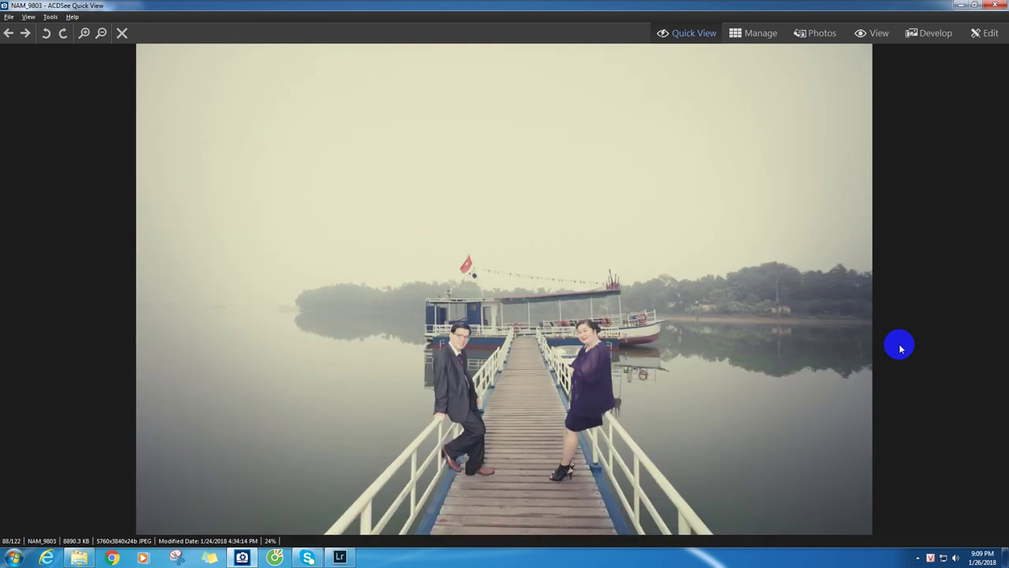
{"action": "scroll", "coordinate": [901, 348], "scroll_direction": "down", "scroll_amount": 1}
{"action": "scroll", "coordinate": [901, 348], "scroll_direction": "down", "scroll_amount": 1}
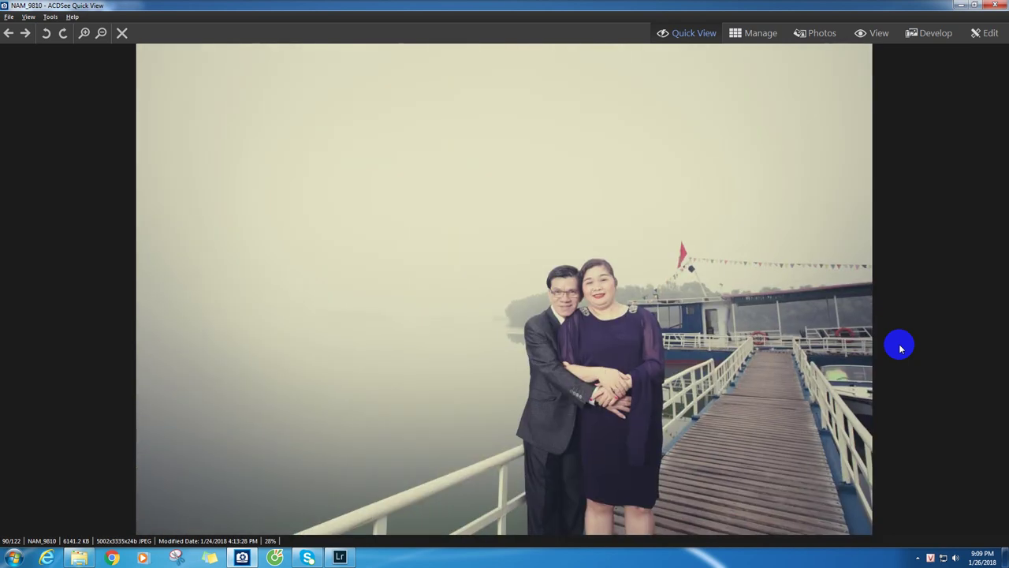
{"action": "scroll", "coordinate": [901, 347], "scroll_direction": "down", "scroll_amount": 1}
{"action": "scroll", "coordinate": [901, 348], "scroll_direction": "down", "scroll_amount": 1}
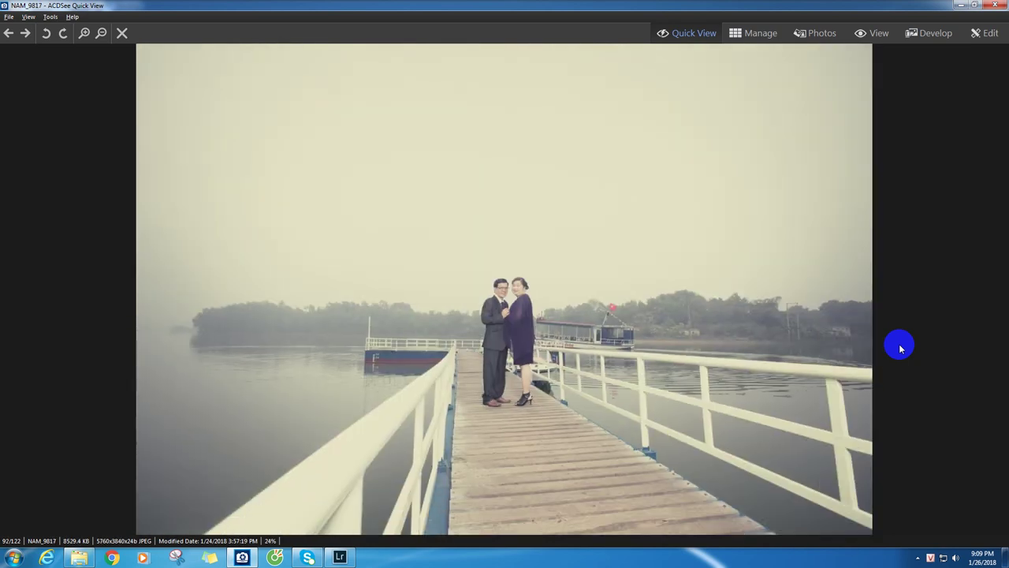
{"action": "scroll", "coordinate": [901, 348], "scroll_direction": "down", "scroll_amount": 1}
{"action": "scroll", "coordinate": [901, 347], "scroll_direction": "down", "scroll_amount": 1}
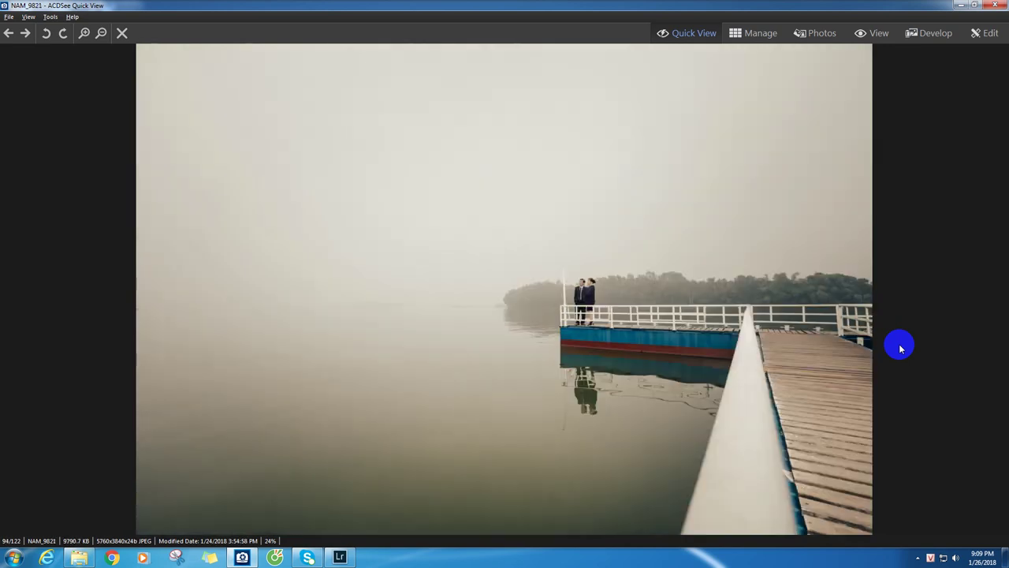
{"action": "scroll", "coordinate": [901, 348], "scroll_direction": "down", "scroll_amount": 1}
{"action": "scroll", "coordinate": [902, 347], "scroll_direction": "down", "scroll_amount": 1}
{"action": "scroll", "coordinate": [901, 348], "scroll_direction": "down", "scroll_amount": 1}
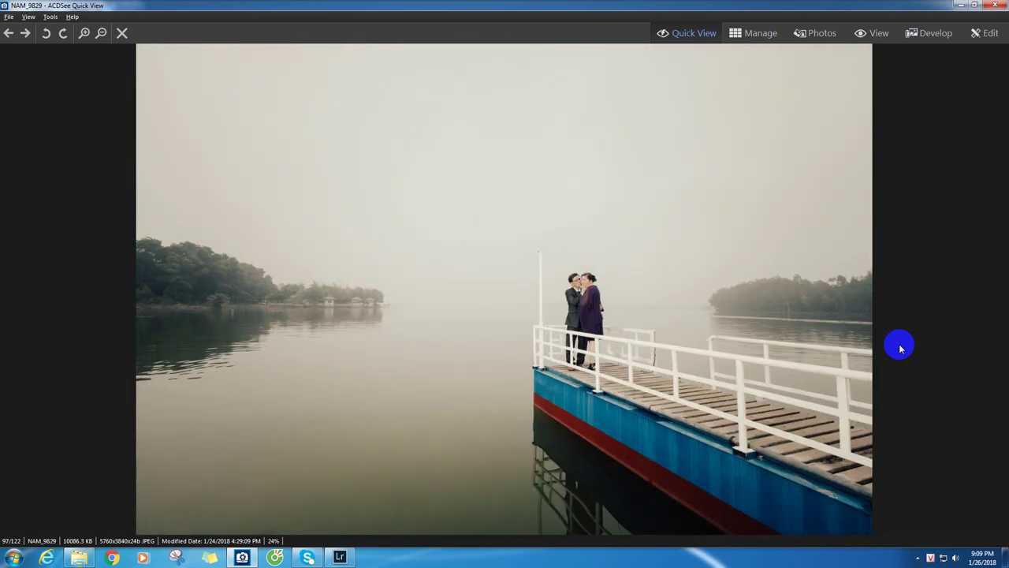
{"action": "scroll", "coordinate": [901, 347], "scroll_direction": "down", "scroll_amount": 1}
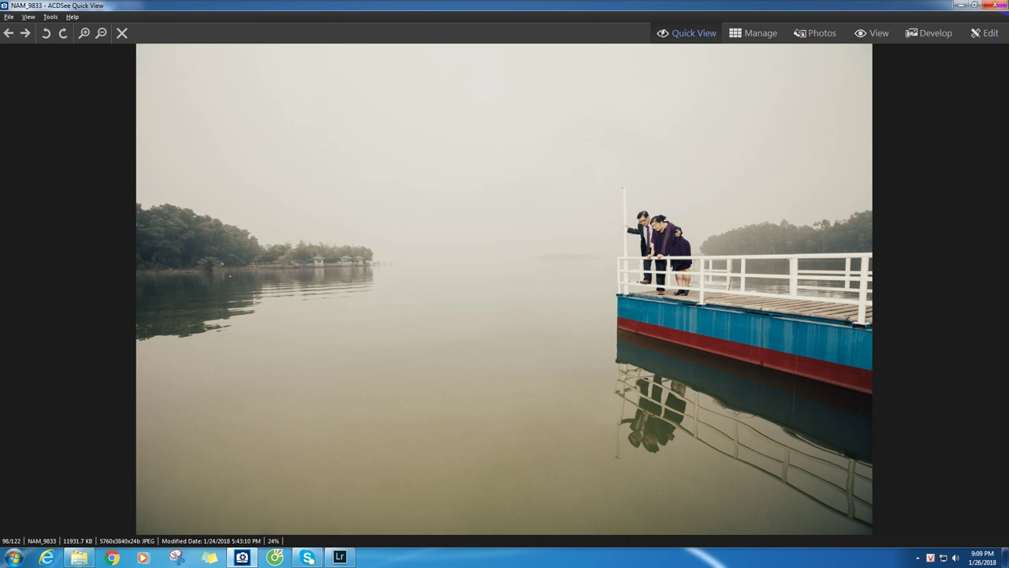
{"action": "left_click", "coordinate": [996, 4]}
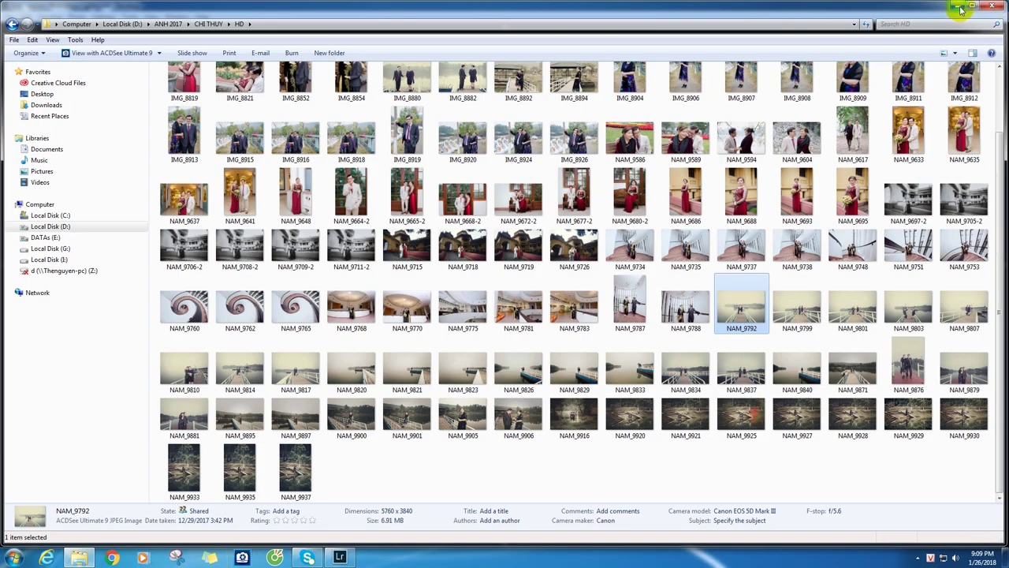
{"action": "left_click", "coordinate": [956, 8]}
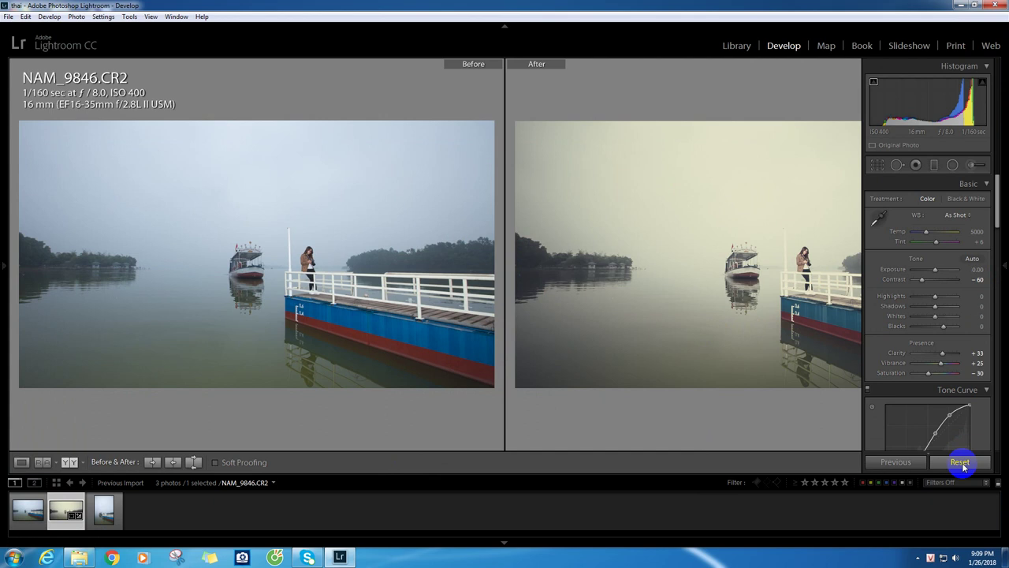
- Reset NAM_9846.CR2 to unedited, switch to single view, pin the right panel, and start Crop & Straighten
{"action": "left_click", "coordinate": [960, 463]}
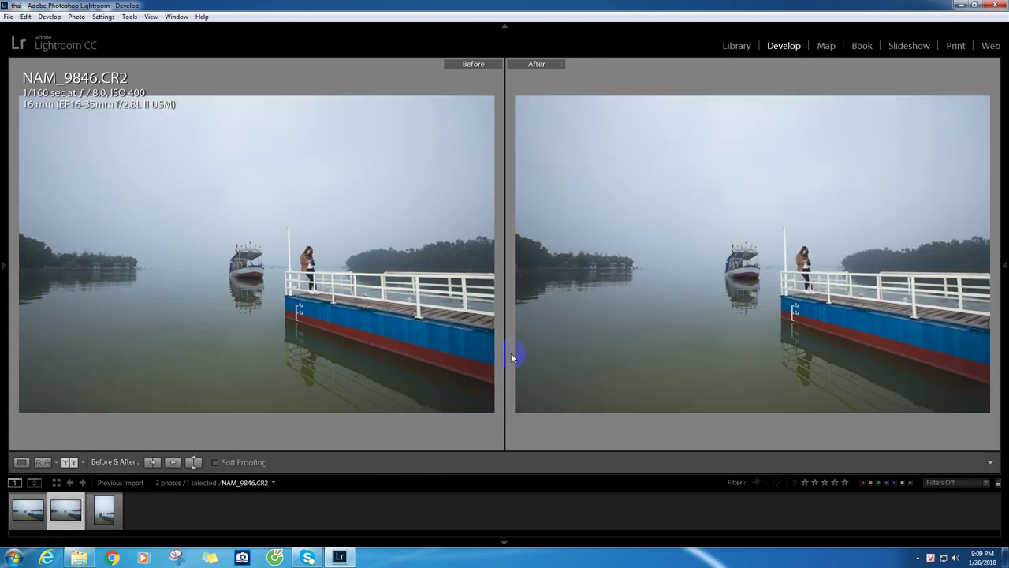
{"action": "key", "text": "y"}
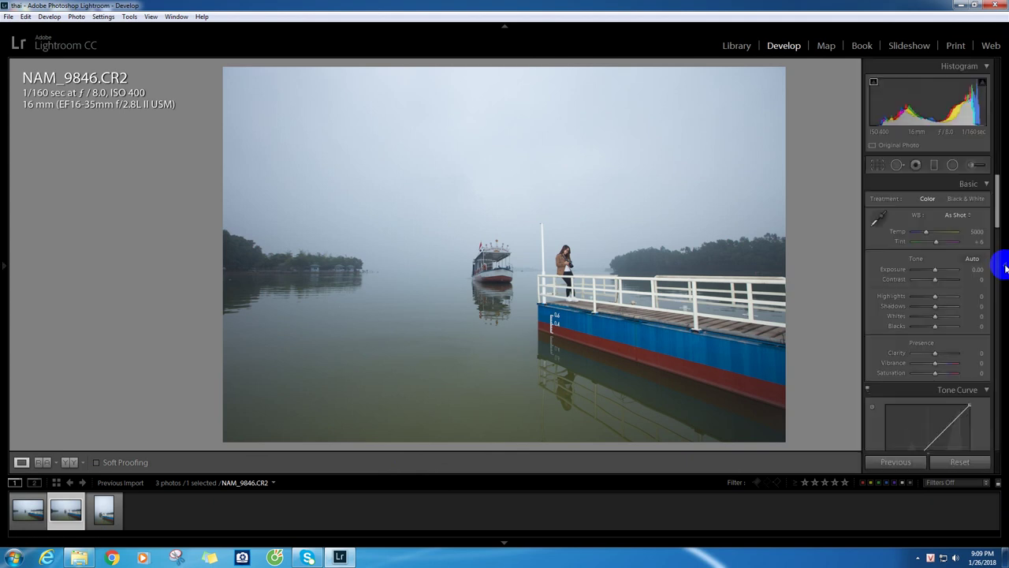
{"action": "left_click", "coordinate": [1005, 268]}
{"action": "left_click", "coordinate": [915, 166]}
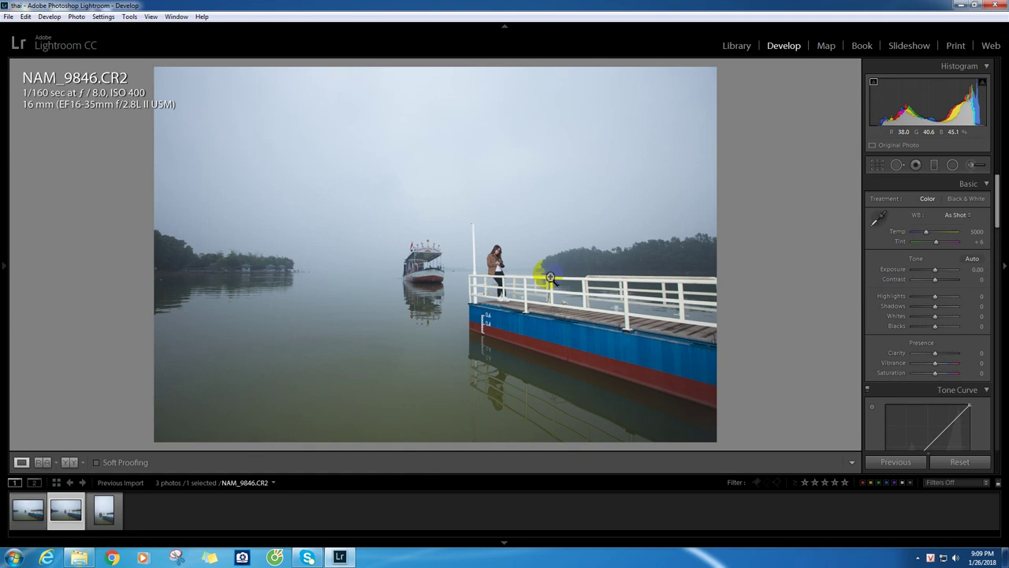
{"action": "left_click", "coordinate": [875, 165]}
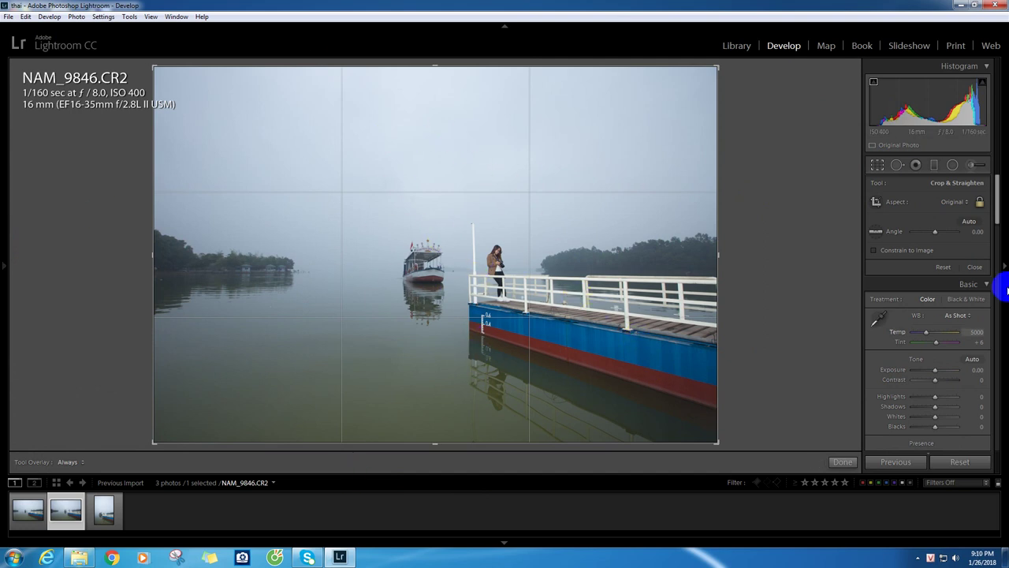
- Crop to a 16 x 9 aspect, shifting the photo up to trim sky, and apply it
{"action": "left_click", "coordinate": [645, 258]}
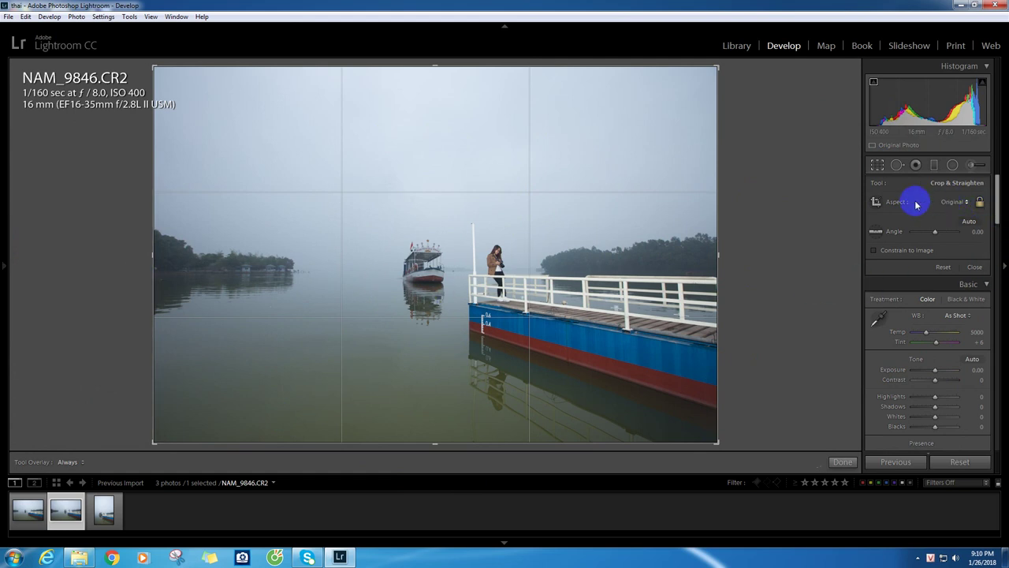
{"action": "left_click", "coordinate": [955, 201]}
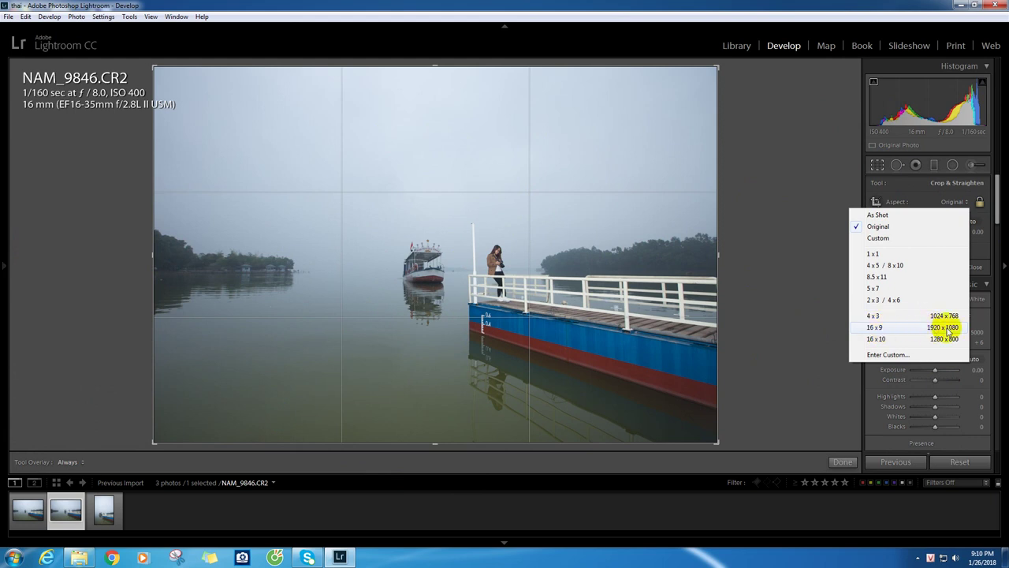
{"action": "left_click", "coordinate": [883, 332]}
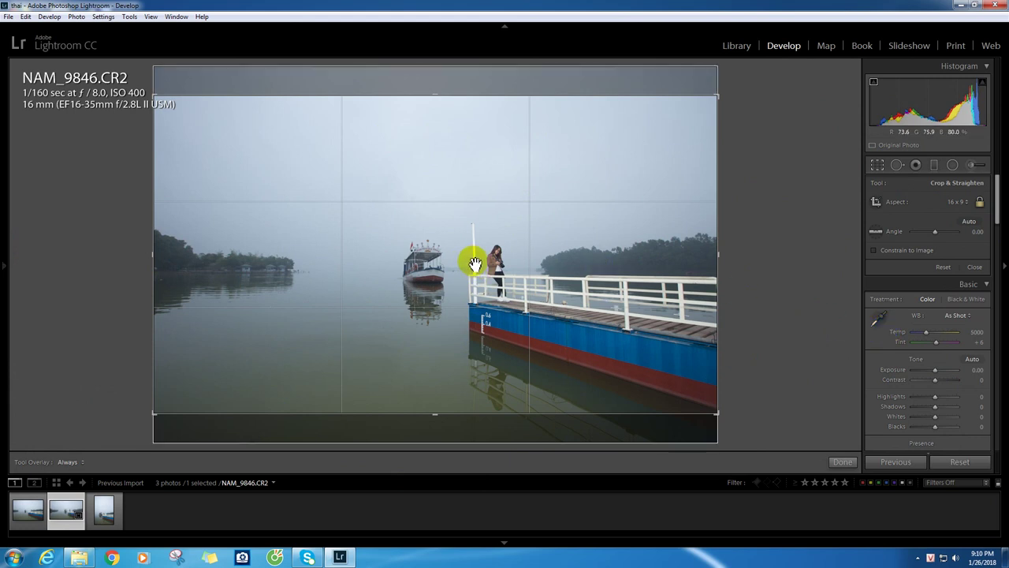
{"action": "mouse_move", "coordinate": [476, 263]}
{"action": "left_mouse_down"}
{"action": "mouse_move", "coordinate": [472, 224]}
{"action": "mouse_move", "coordinate": [476, 256]}
{"action": "left_mouse_up"}
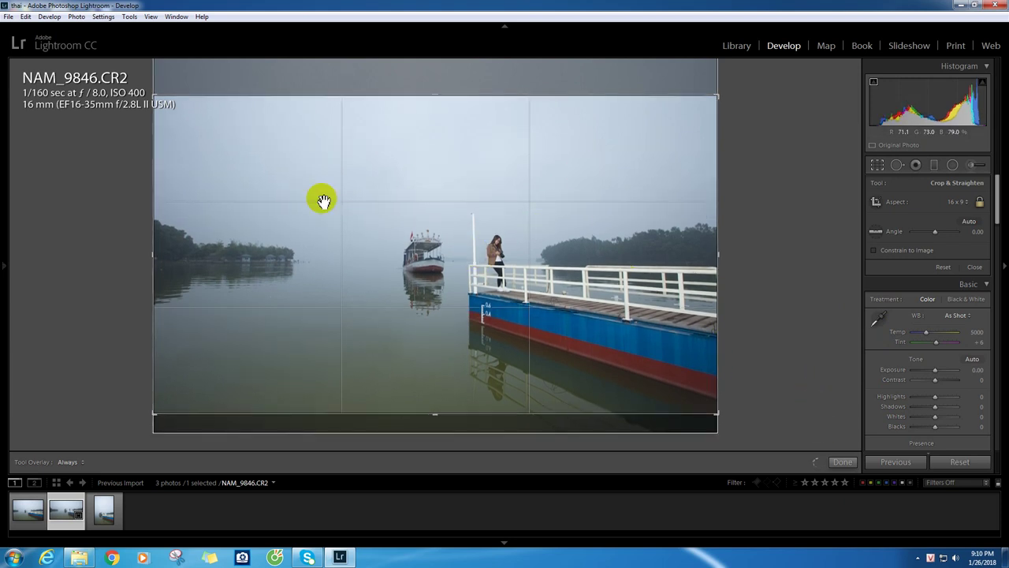
{"action": "left_click", "coordinate": [843, 462]}
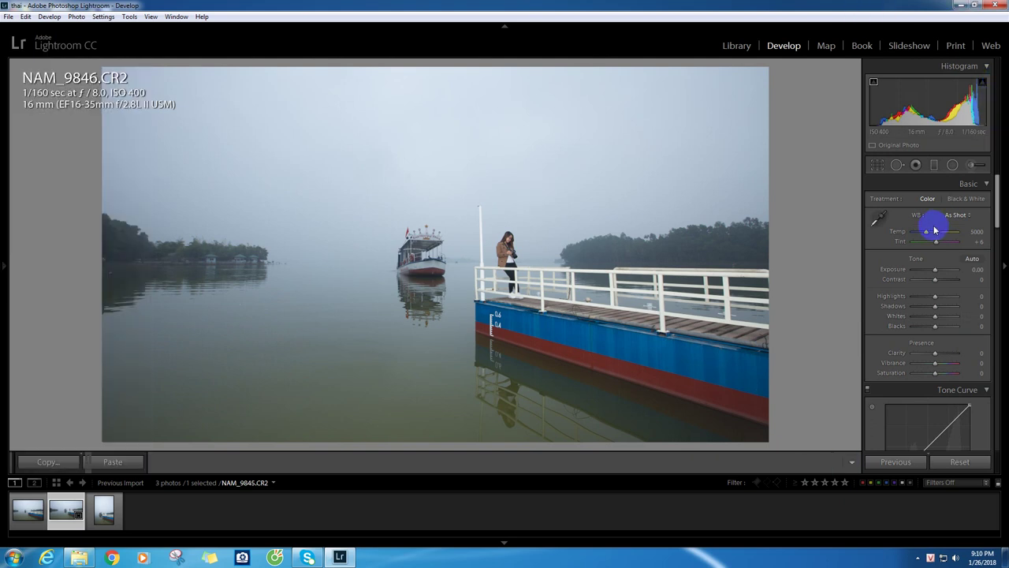
- Set Exposure +0.60, Contrast −60 and Shadows −19 in the Basic panel
{"action": "left_click_drag", "start_coordinate": [935, 269], "coordinate": [938, 273]}
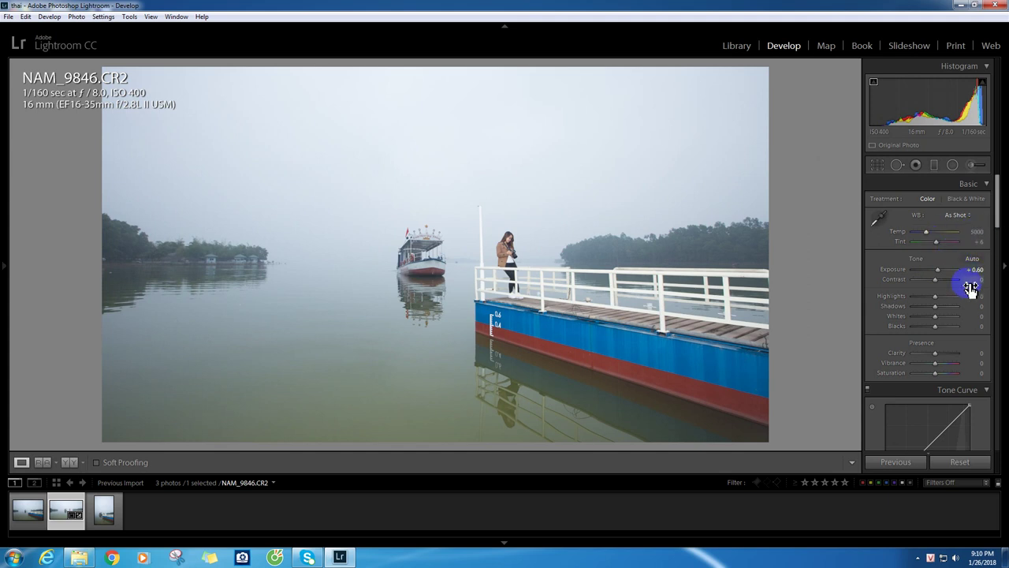
{"action": "left_click_drag", "start_coordinate": [933, 279], "coordinate": [924, 286]}
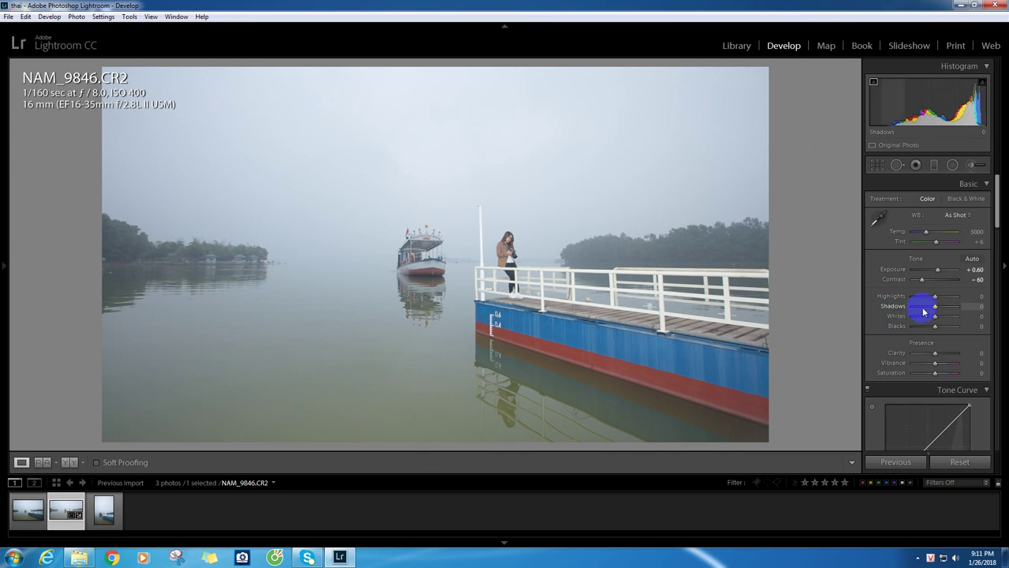
{"action": "left_click_drag", "start_coordinate": [935, 309], "coordinate": [931, 312]}
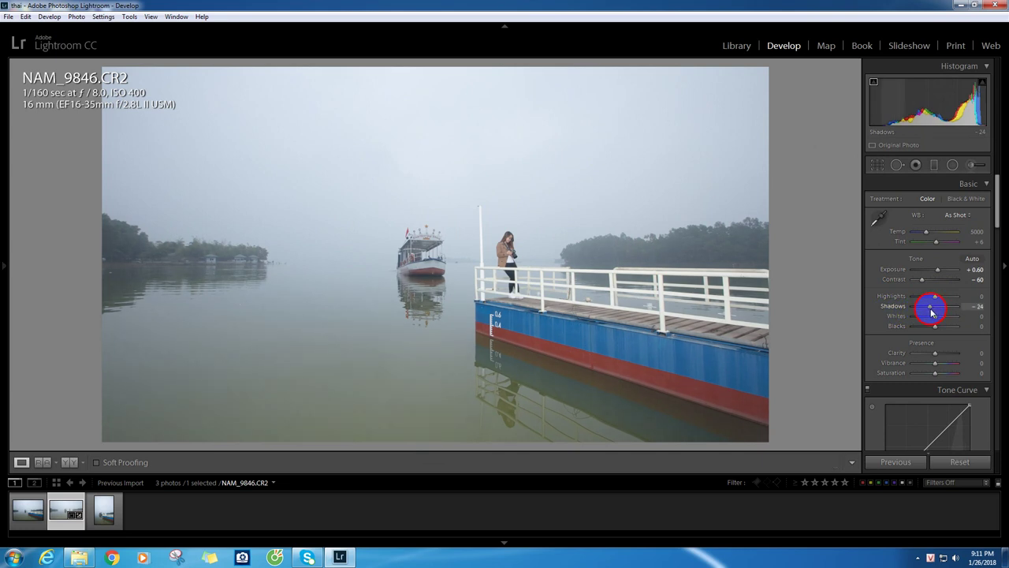
{"action": "left_click_drag", "start_coordinate": [931, 312], "coordinate": [932, 313]}
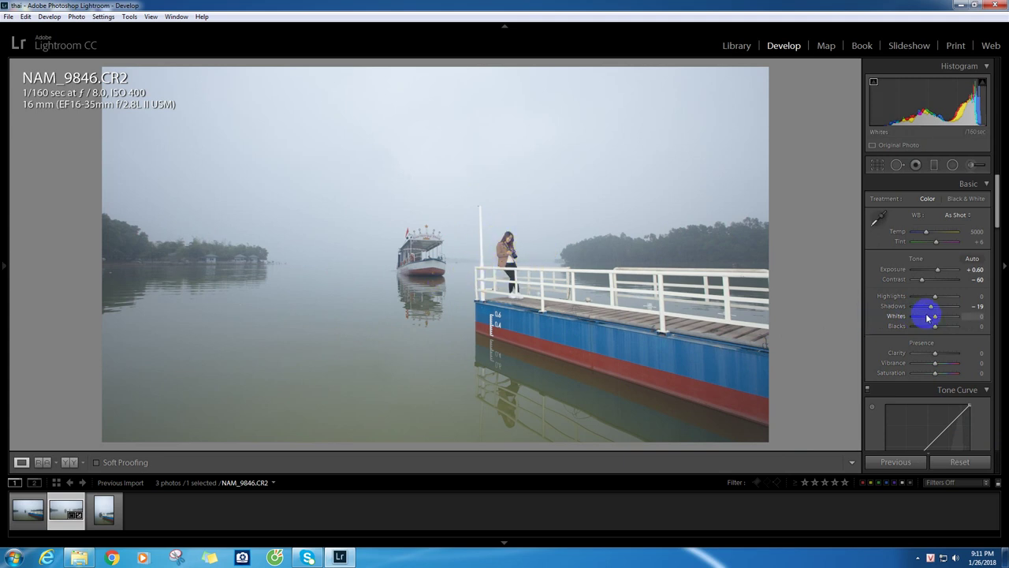
- Raise Whites to +52 and lift Blacks to +38 in the Basic panel
{"action": "left_click_drag", "start_coordinate": [935, 315], "coordinate": [948, 324]}
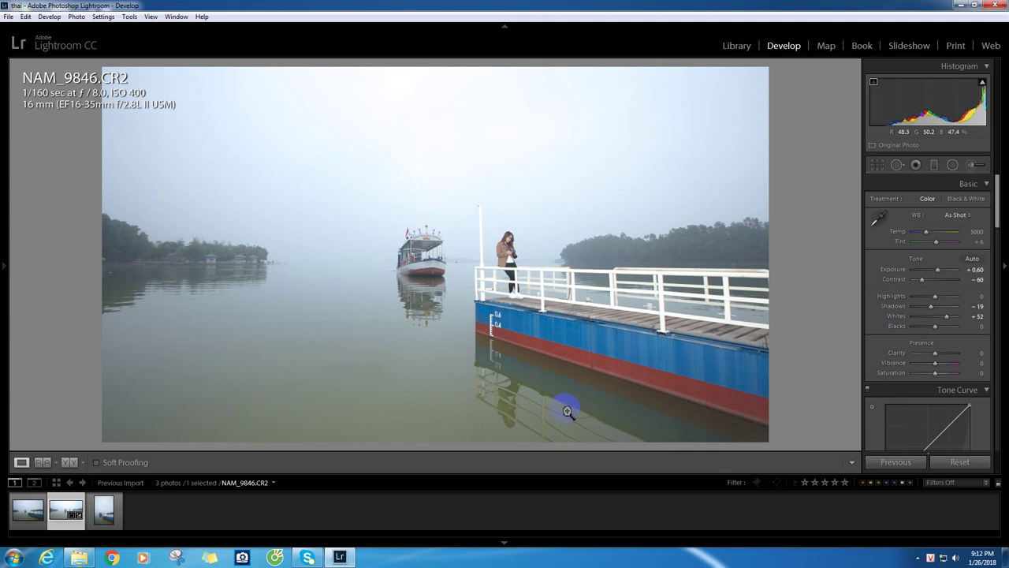
{"action": "left_click", "coordinate": [935, 328]}
{"action": "left_click_drag", "start_coordinate": [936, 328], "coordinate": [940, 330]}
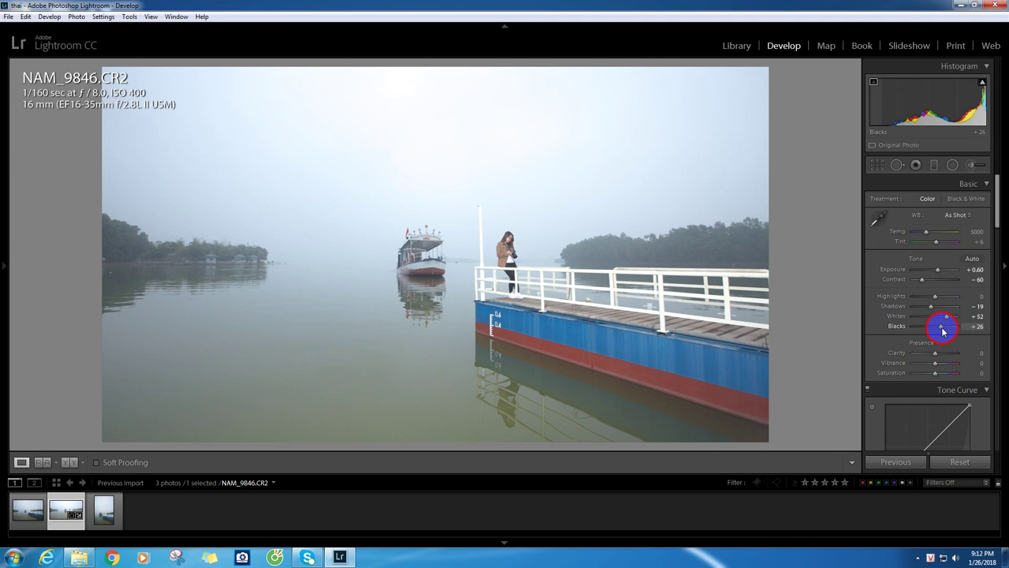
{"action": "left_click_drag", "start_coordinate": [943, 331], "coordinate": [945, 332]}
{"action": "left_click_drag", "start_coordinate": [998, 266], "coordinate": [999, 200]}
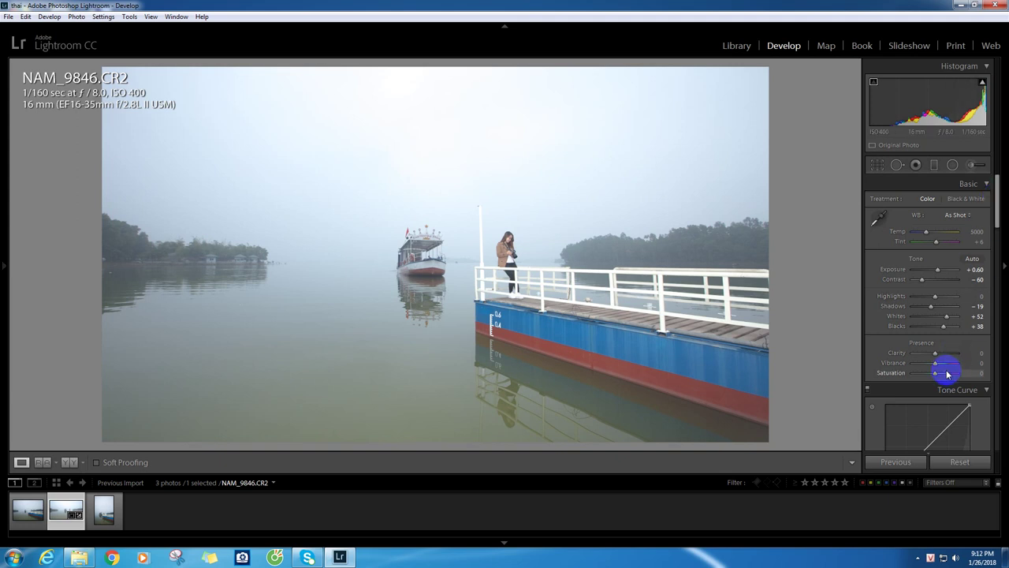
- Set Camera Calibration Red Primary hue to −12 and saturation to +19
{"action": "left_click_drag", "start_coordinate": [1000, 205], "coordinate": [1003, 432]}
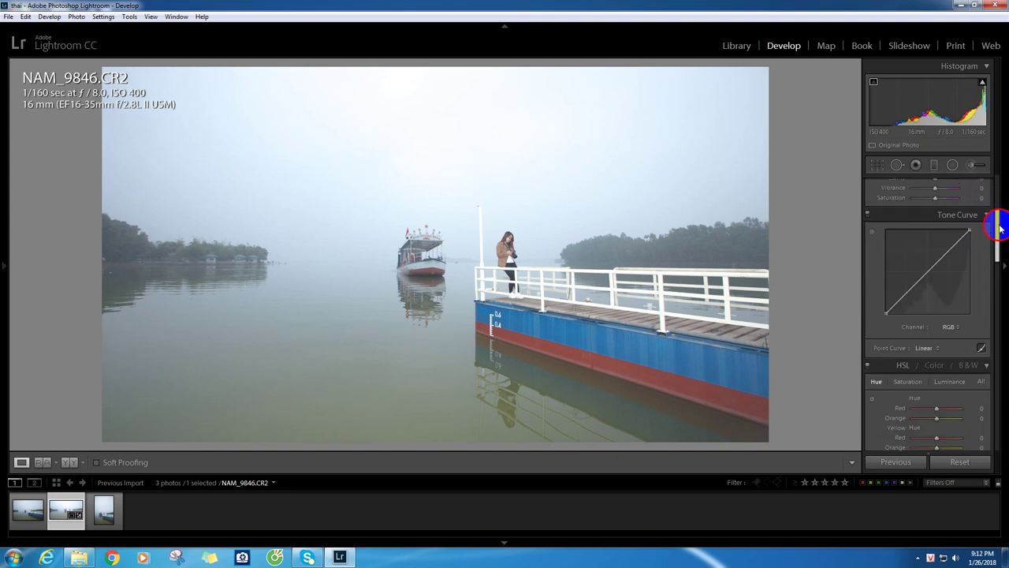
{"action": "key", "text": "y"}
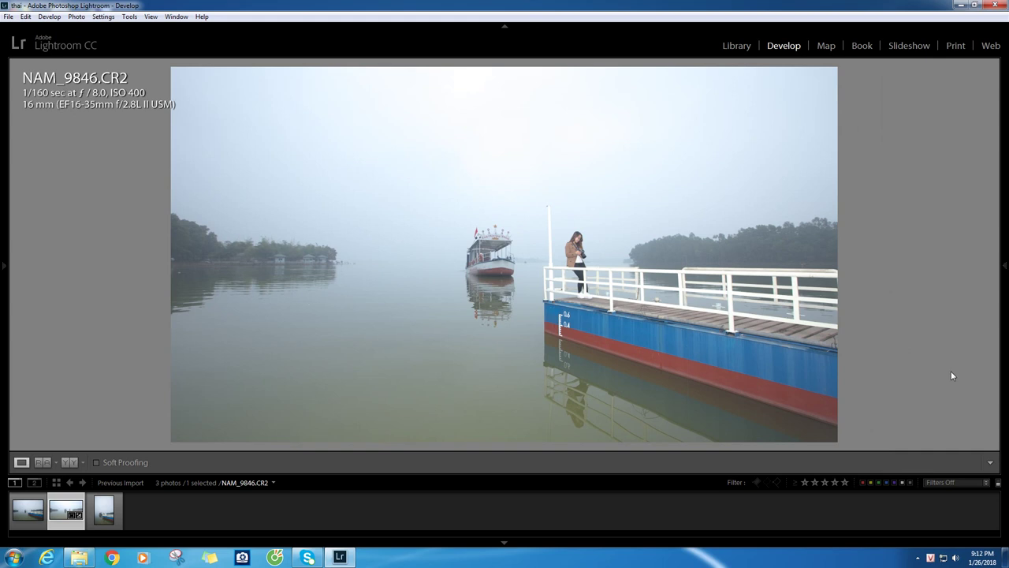
{"action": "left_click", "coordinate": [990, 350]}
{"action": "left_click", "coordinate": [1004, 278]}
{"action": "left_click", "coordinate": [936, 358]}
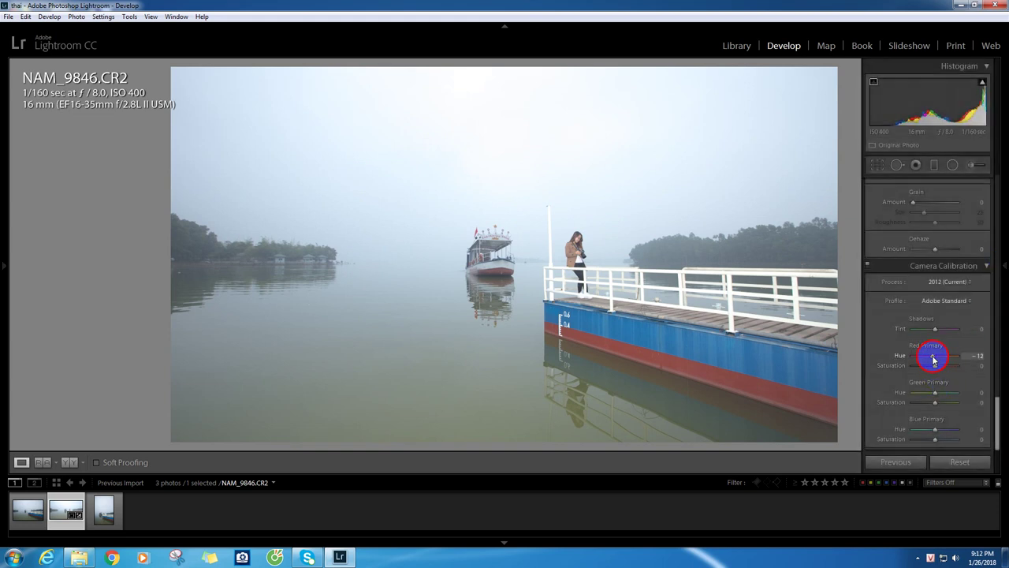
{"action": "left_click", "coordinate": [936, 367]}
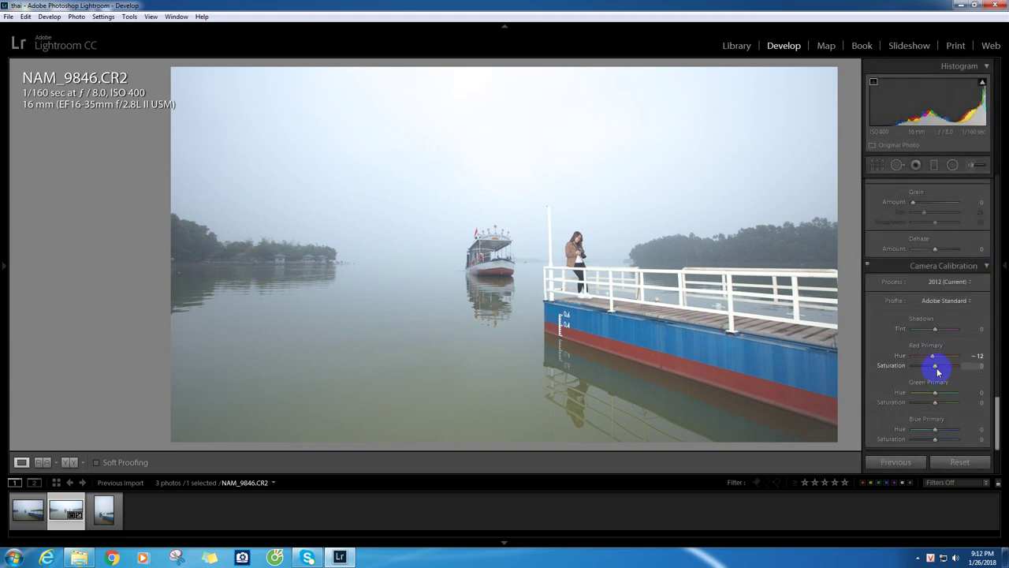
{"action": "left_click_drag", "start_coordinate": [937, 368], "coordinate": [941, 369]}
{"action": "key", "text": "Tab"}
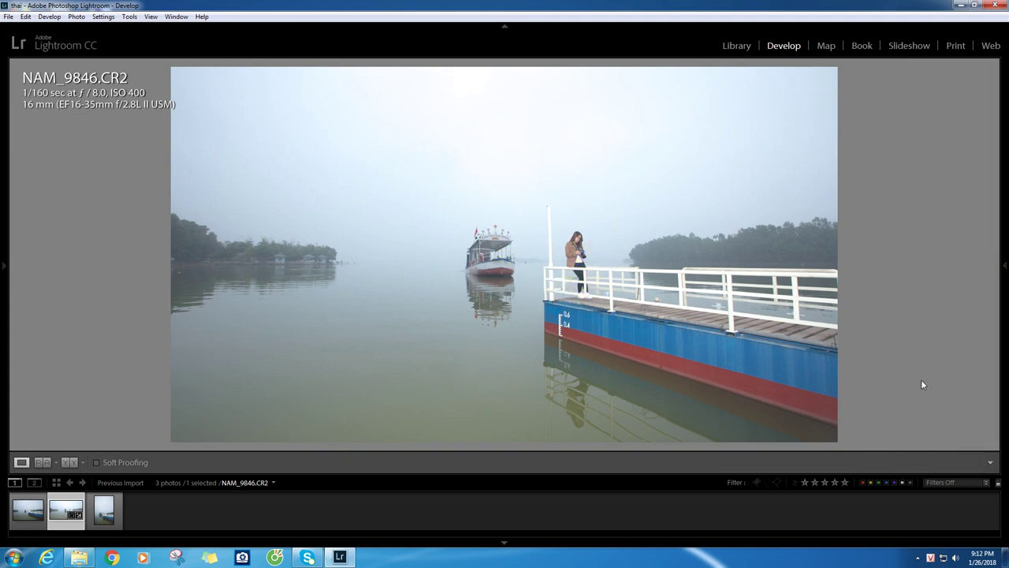
{"action": "left_click_drag", "start_coordinate": [967, 365], "coordinate": [941, 369]}
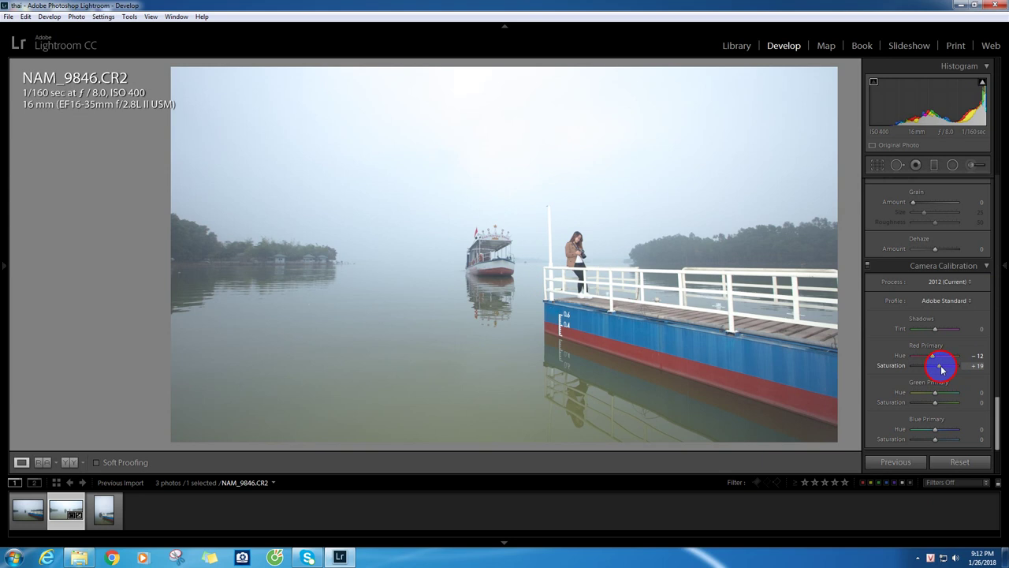
{"action": "left_click_drag", "start_coordinate": [941, 370], "coordinate": [942, 370]}
{"action": "left_click_drag", "start_coordinate": [940, 370], "coordinate": [919, 368]}
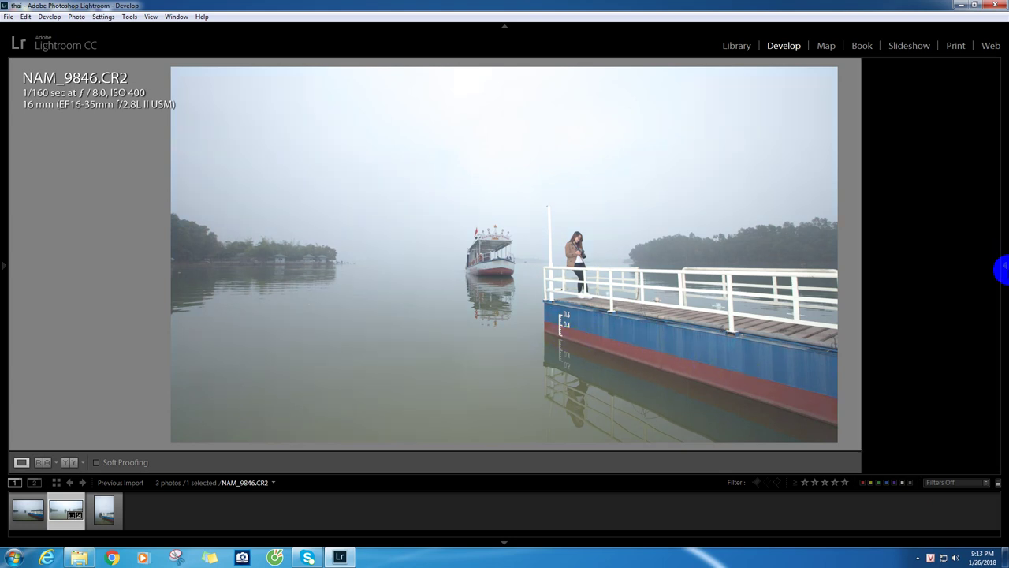
{"action": "left_click", "coordinate": [919, 368]}
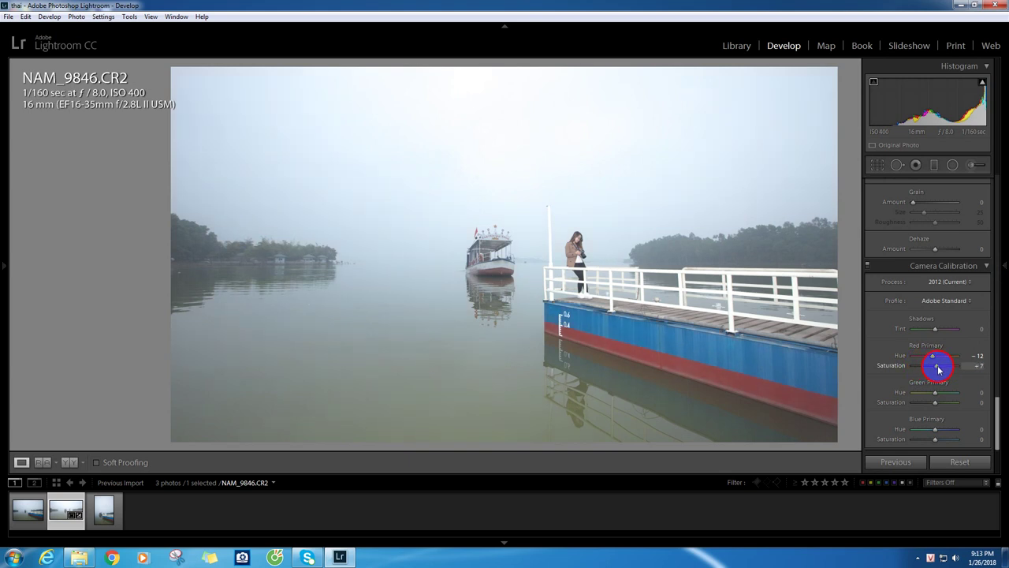
{"action": "left_click_drag", "start_coordinate": [919, 368], "coordinate": [935, 369]}
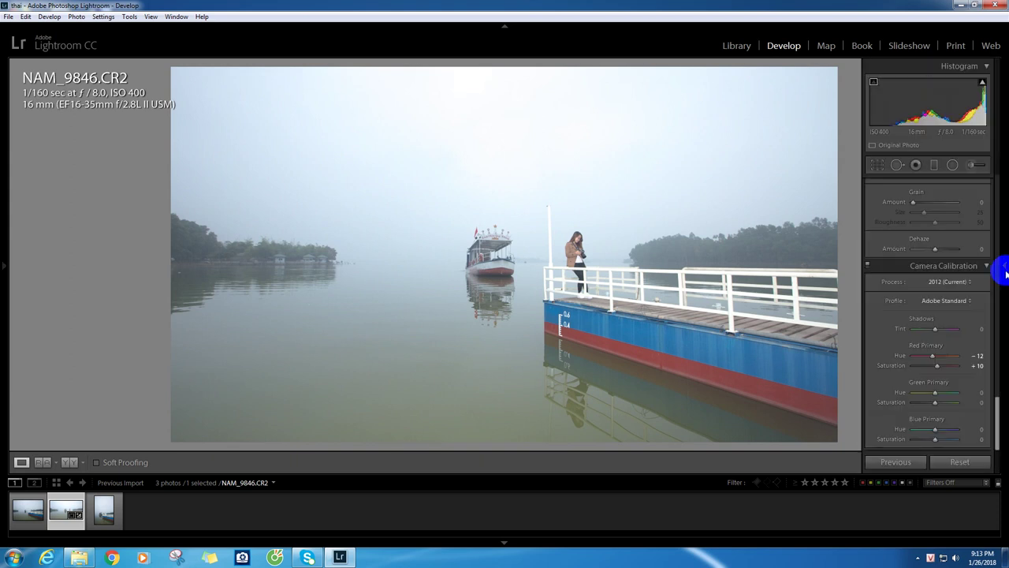
{"action": "left_click_drag", "start_coordinate": [936, 372], "coordinate": [940, 369]}
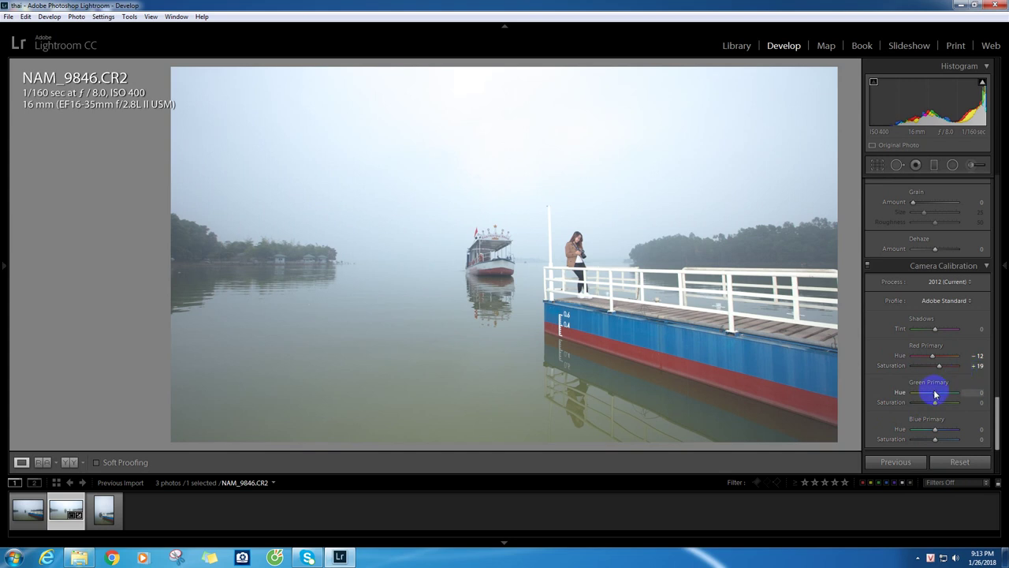
- Set Green Primary hue to −38 and saturation to −67
{"action": "left_click_drag", "start_coordinate": [937, 394], "coordinate": [932, 396]}
{"action": "mouse_move", "coordinate": [929, 394]}
{"action": "left_mouse_down"}
{"action": "mouse_move", "coordinate": [926, 408]}
{"action": "mouse_move", "coordinate": [935, 406]}
{"action": "mouse_move", "coordinate": [914, 408]}
{"action": "left_mouse_up"}
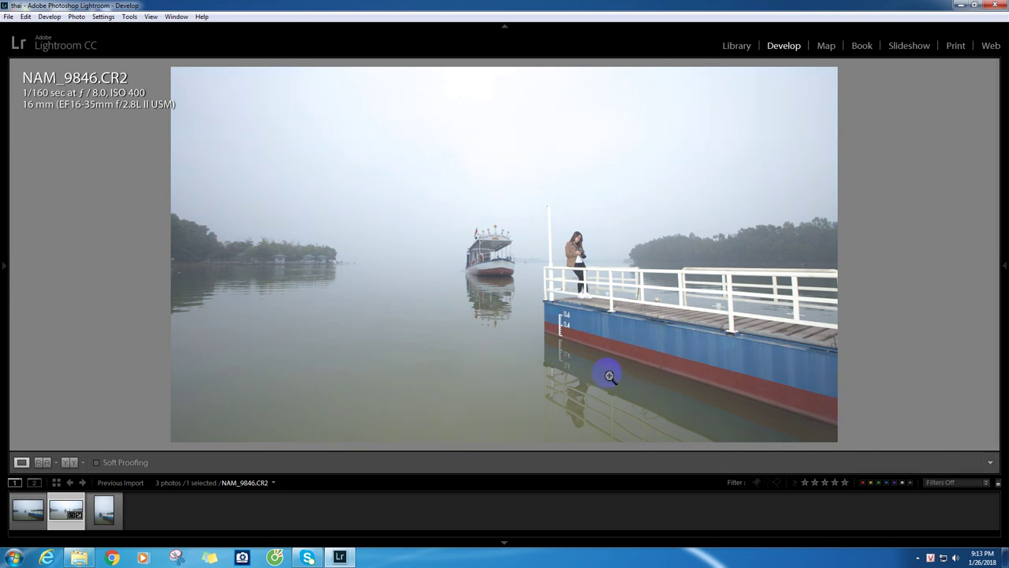
{"action": "left_click", "coordinate": [1005, 268]}
{"action": "left_click_drag", "start_coordinate": [924, 402], "coordinate": [920, 408]}
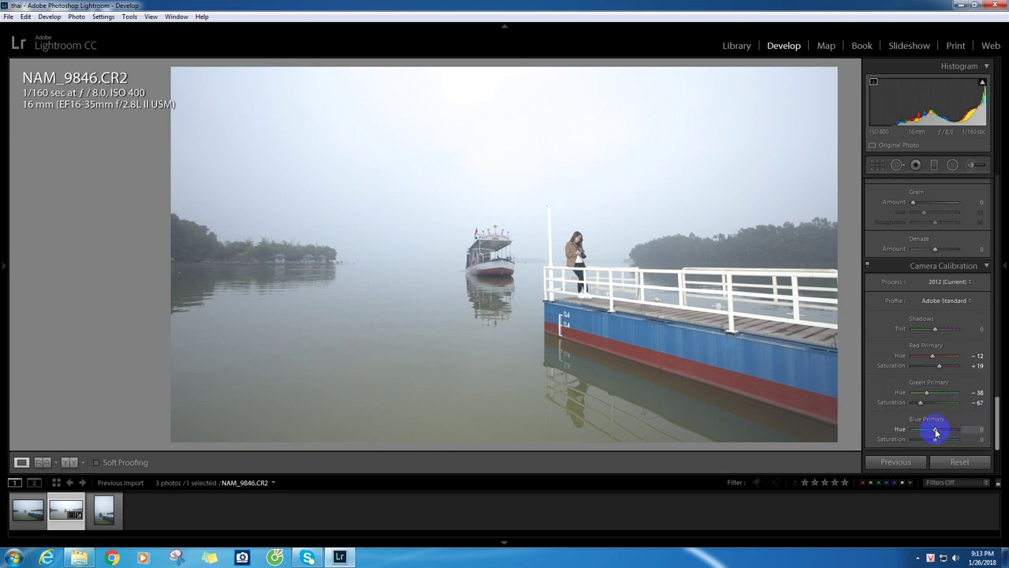
- Set Blue Primary hue to −29 and saturation to +38
{"action": "mouse_move", "coordinate": [936, 432]}
{"action": "left_mouse_down"}
{"action": "mouse_move", "coordinate": [953, 432]}
{"action": "mouse_move", "coordinate": [917, 444]}
{"action": "mouse_move", "coordinate": [924, 451]}
{"action": "left_mouse_up"}
{"action": "left_click_drag", "start_coordinate": [923, 451], "coordinate": [930, 451]}
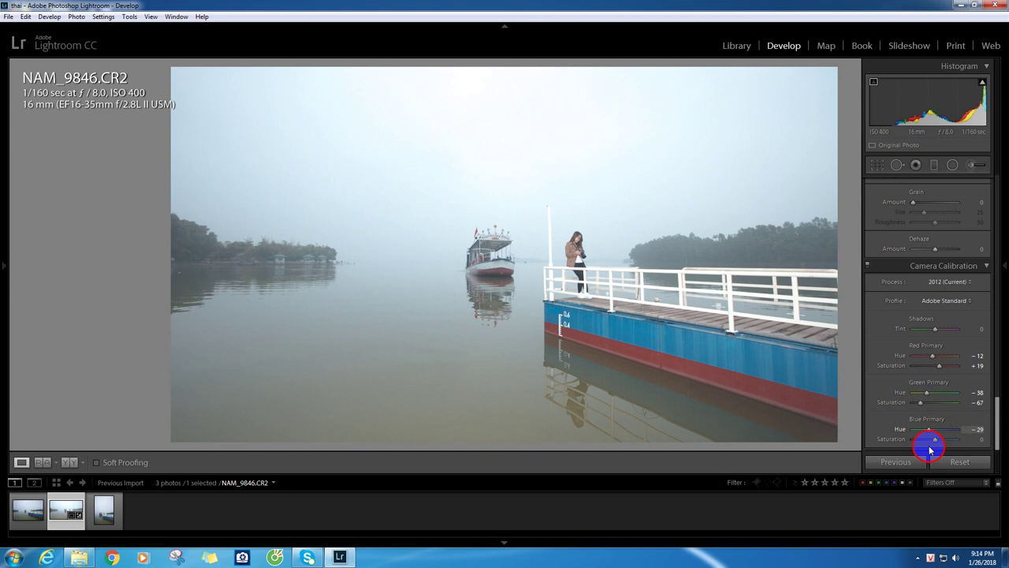
{"action": "left_click_drag", "start_coordinate": [937, 443], "coordinate": [944, 443]}
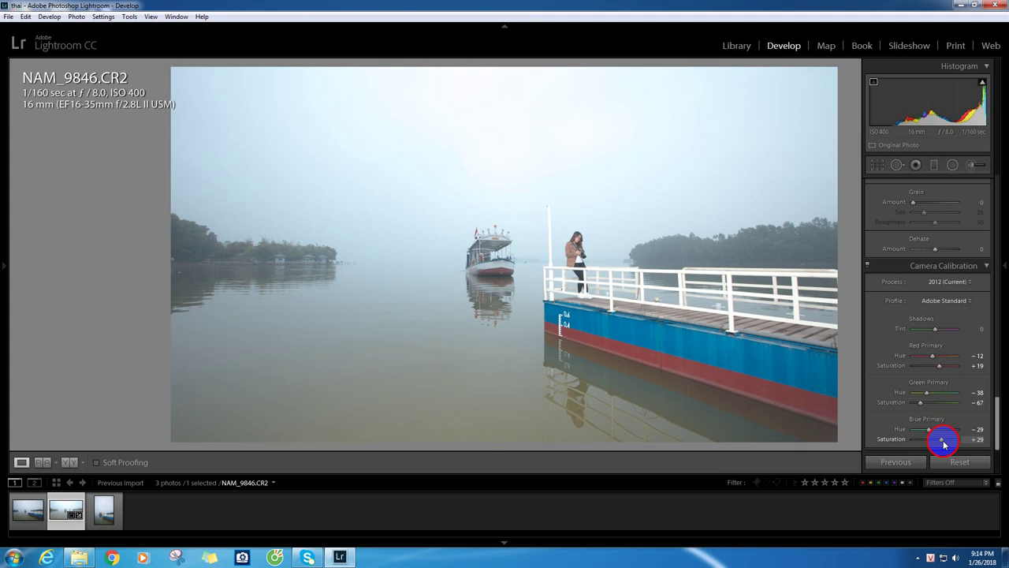
{"action": "left_click_drag", "start_coordinate": [946, 445], "coordinate": [946, 445]}
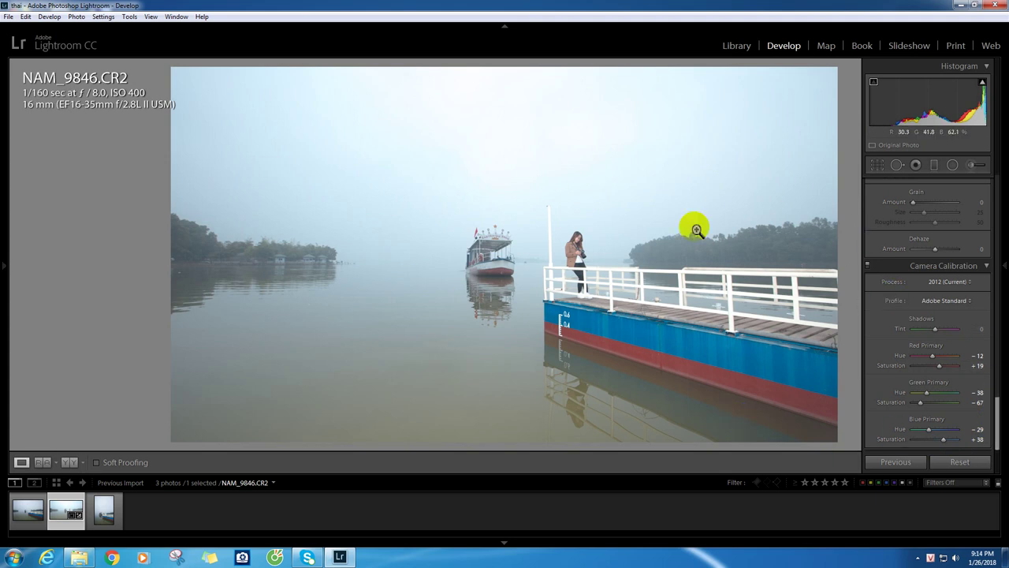
{"action": "left_click", "coordinate": [581, 246]}
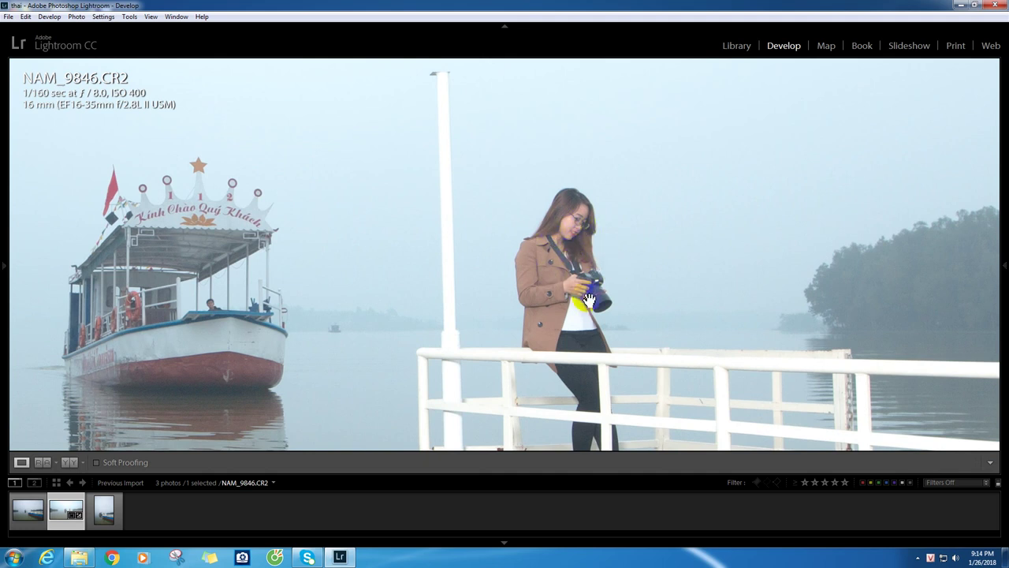
{"action": "key", "text": "y"}
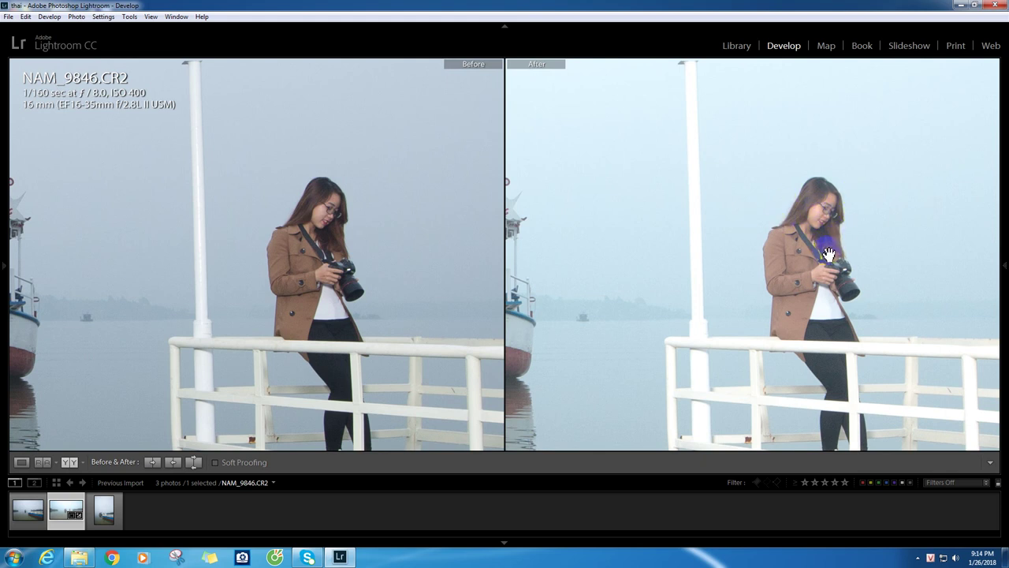
{"action": "left_click", "coordinate": [716, 292]}
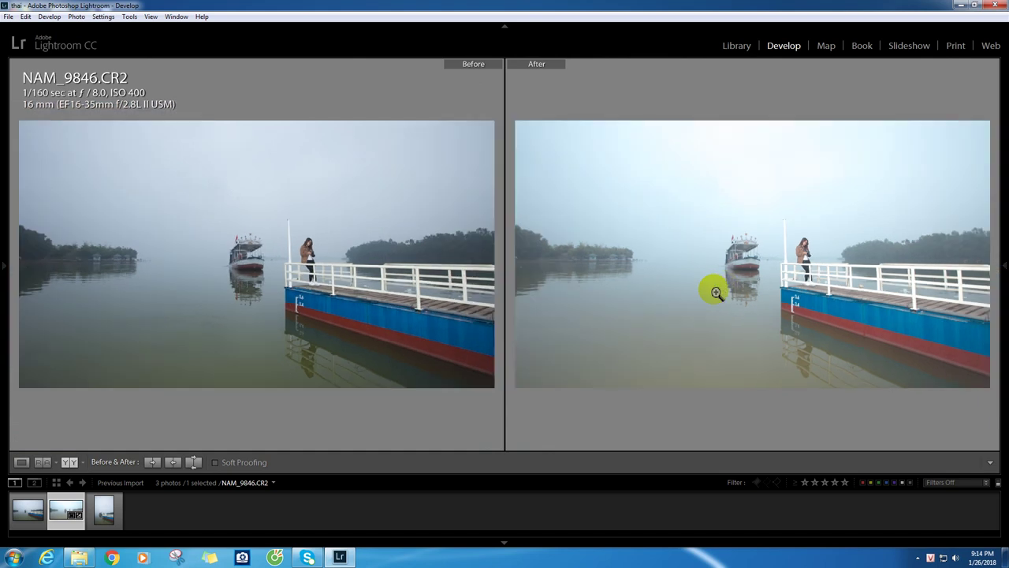
{"action": "left_click", "coordinate": [1006, 268]}
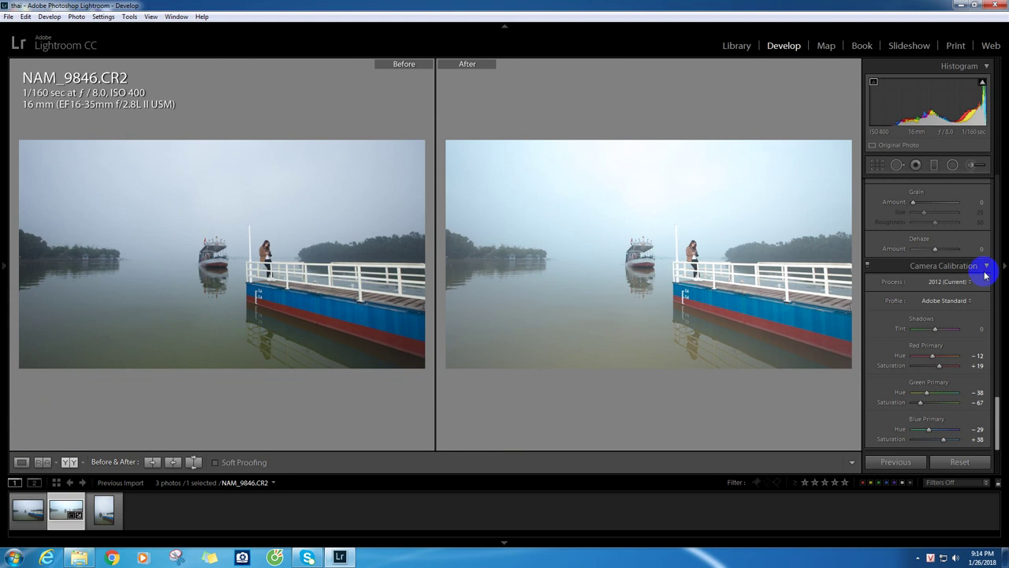
{"action": "key", "text": "y"}
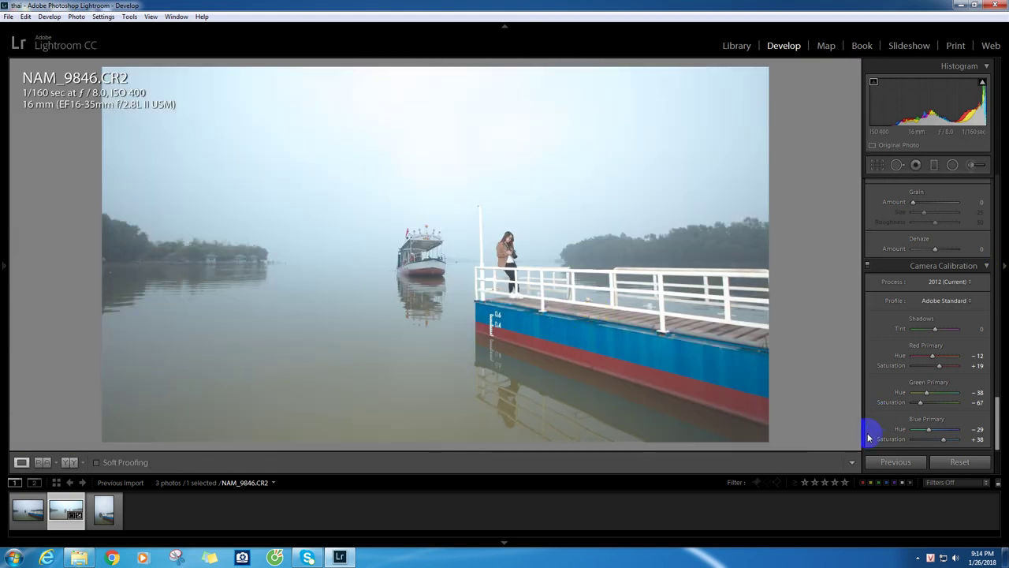
{"action": "left_click_drag", "start_coordinate": [998, 410], "coordinate": [999, 232]}
- Set HSL Luminance Red to −11 and Orange to +4, judging skin zoomed in, then return to Fit
{"action": "left_click", "coordinate": [957, 273]}
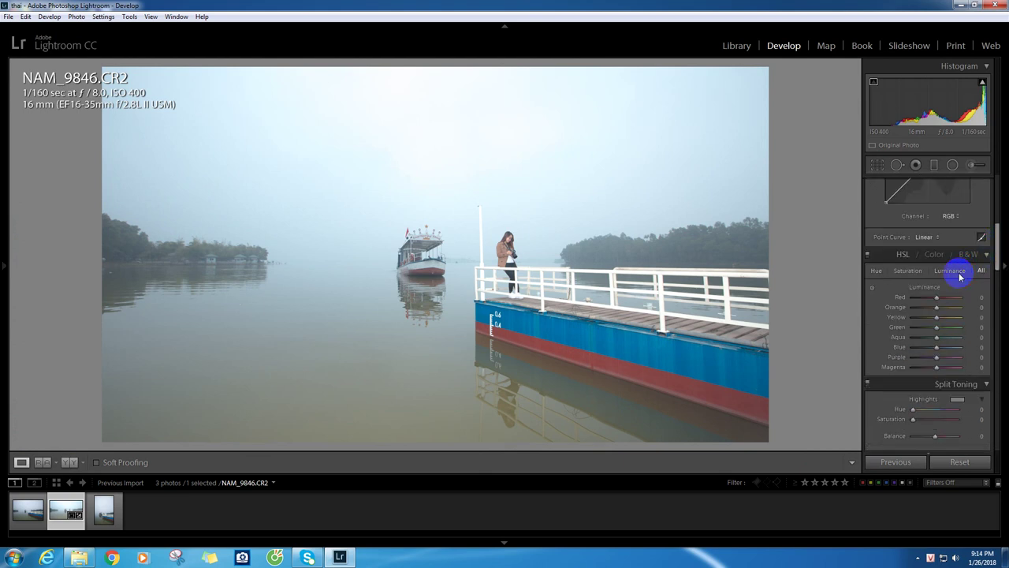
{"action": "left_click", "coordinate": [958, 275]}
{"action": "left_click", "coordinate": [950, 271]}
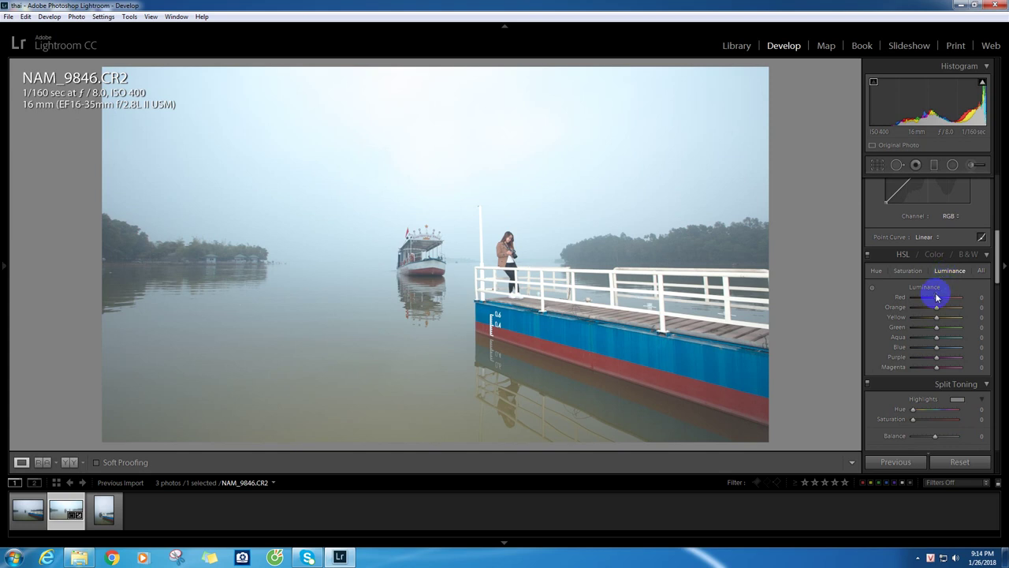
{"action": "left_click_drag", "start_coordinate": [939, 301], "coordinate": [936, 301]}
{"action": "left_click", "coordinate": [507, 236]}
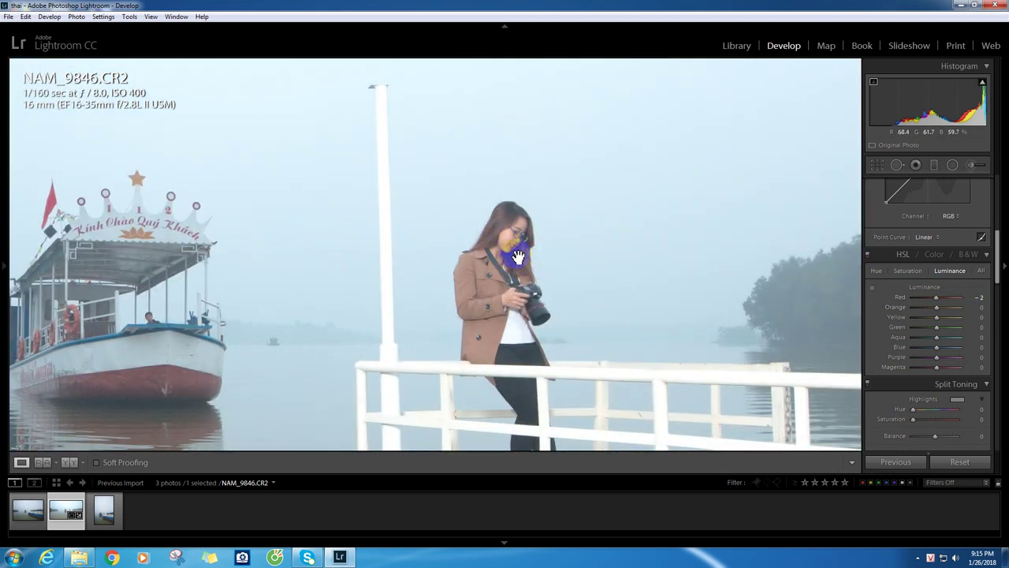
{"action": "mouse_move", "coordinate": [937, 299]}
{"action": "left_mouse_down"}
{"action": "mouse_move", "coordinate": [888, 302]}
{"action": "mouse_move", "coordinate": [943, 313]}
{"action": "left_mouse_up"}
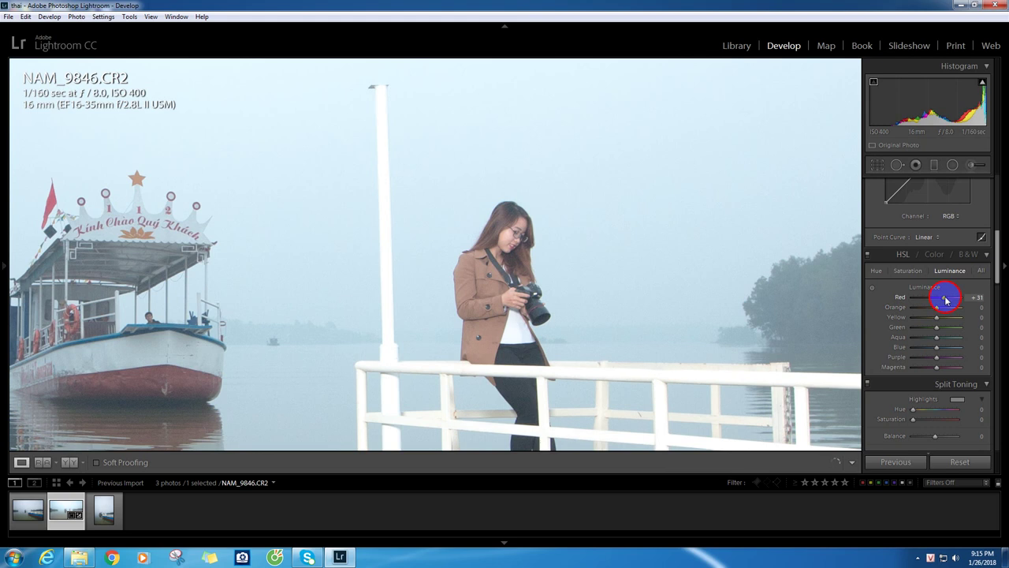
{"action": "left_click_drag", "start_coordinate": [943, 301], "coordinate": [938, 305]}
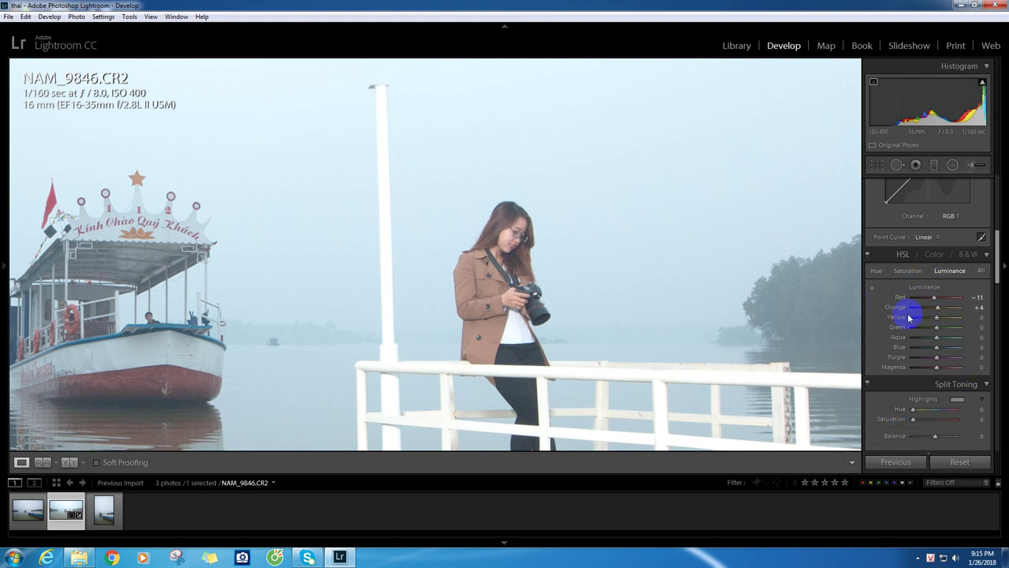
{"action": "left_click", "coordinate": [520, 276]}
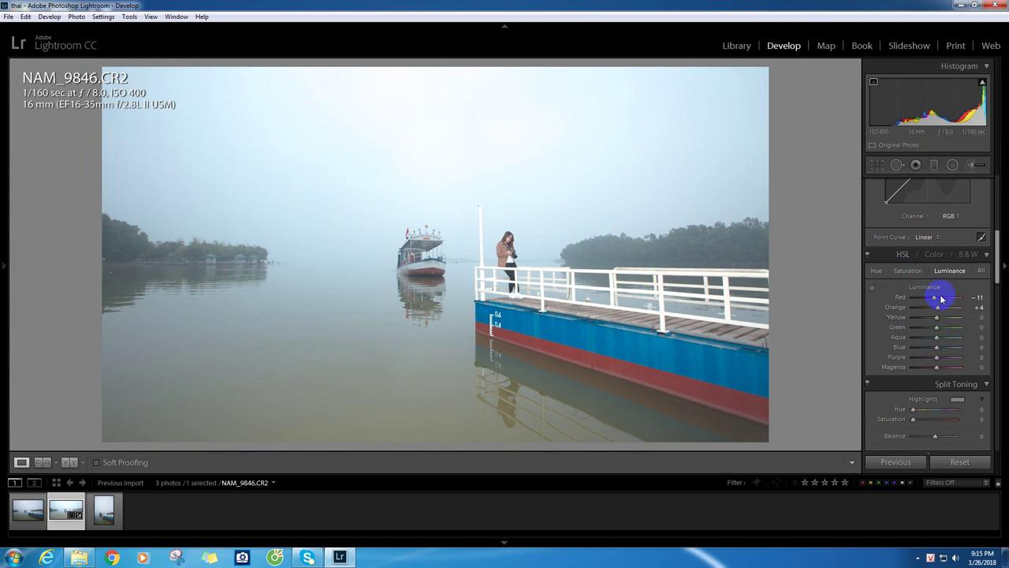
{"action": "left_click", "coordinate": [511, 235]}
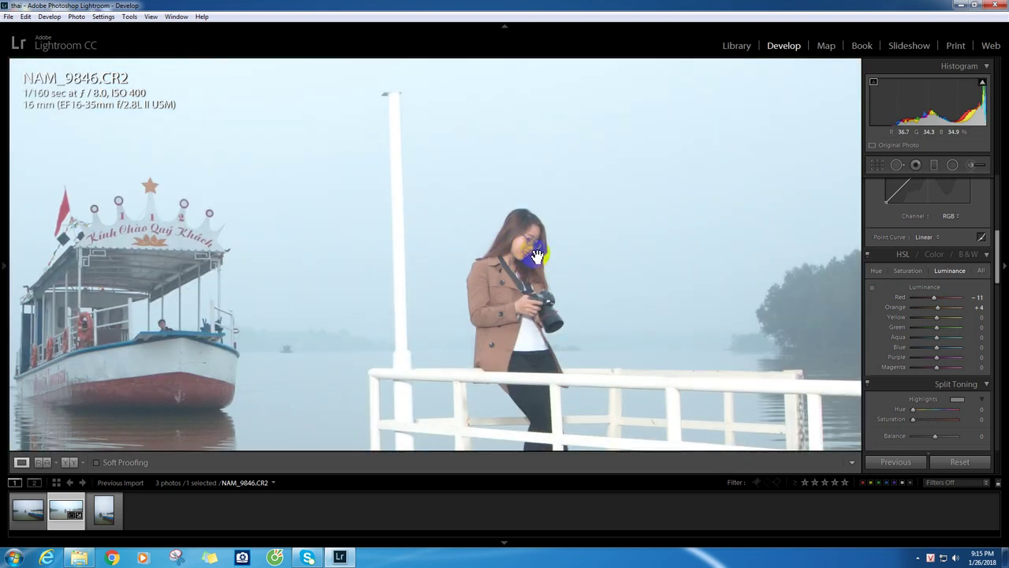
{"action": "mouse_move", "coordinate": [936, 297]}
{"action": "left_mouse_down"}
{"action": "mouse_move", "coordinate": [950, 299]}
{"action": "mouse_move", "coordinate": [936, 302]}
{"action": "left_mouse_up"}
{"action": "left_click", "coordinate": [546, 273]}
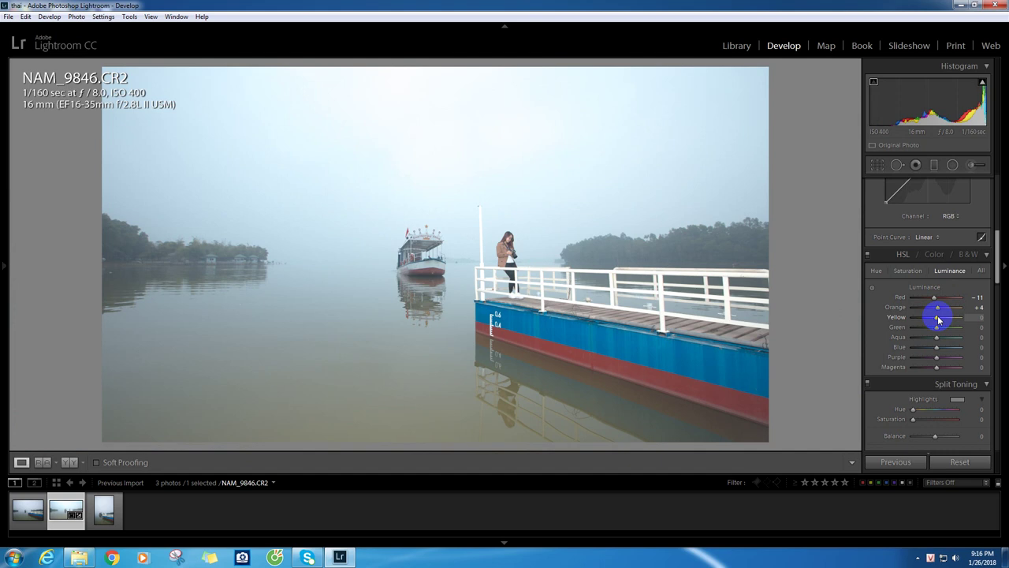
- Darken the HSL Luminance Yellow slider to −29
{"action": "left_click_drag", "start_coordinate": [937, 318], "coordinate": [878, 317]}
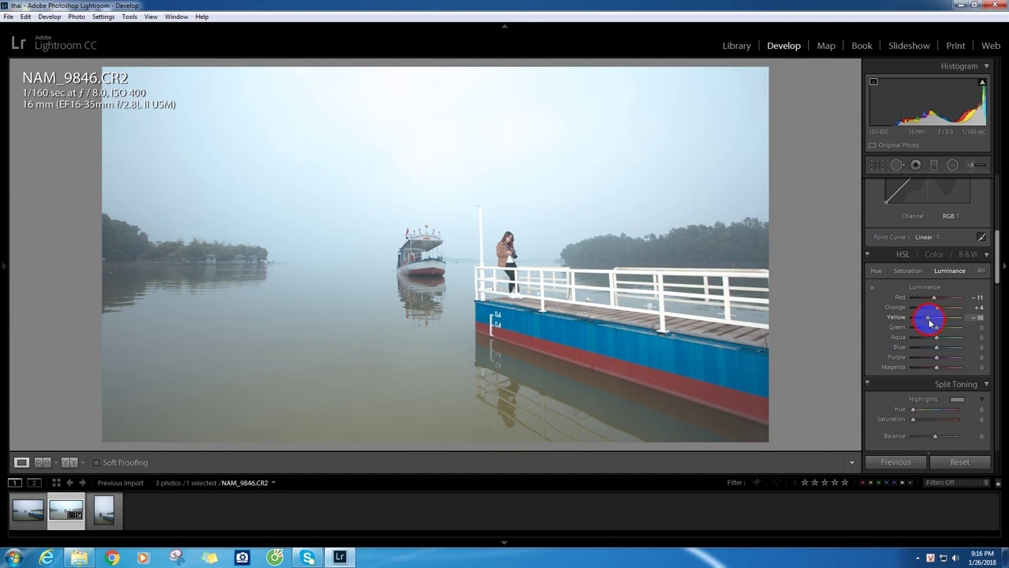
{"action": "left_click", "coordinate": [840, 315]}
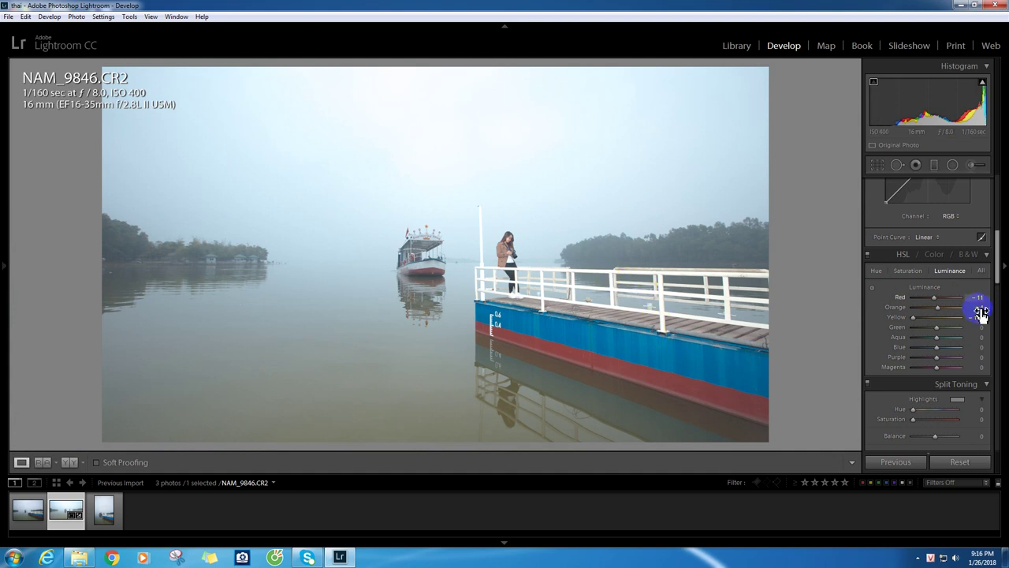
{"action": "left_click", "coordinate": [925, 318]}
{"action": "left_click_drag", "start_coordinate": [928, 319], "coordinate": [928, 319]}
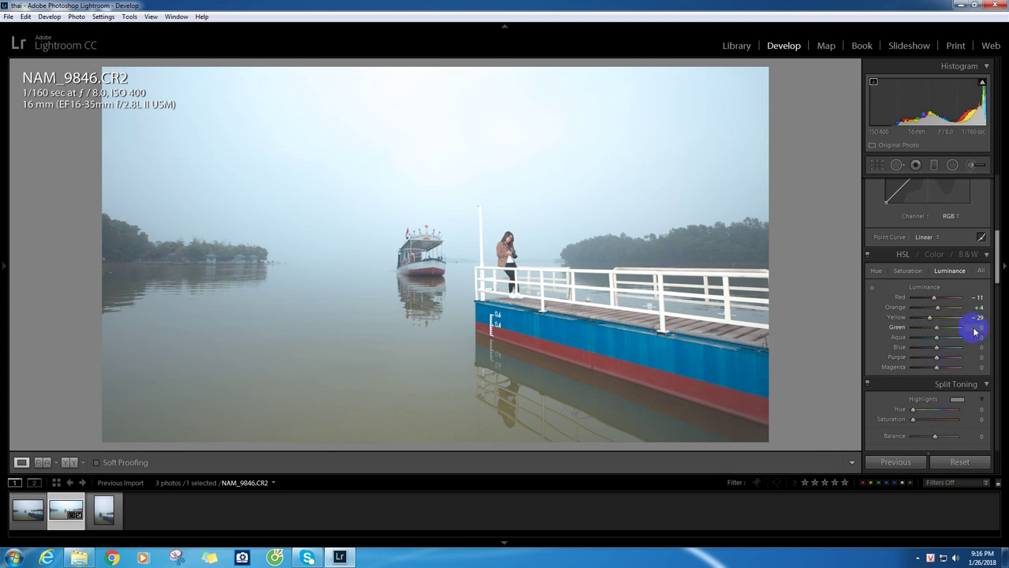
- Darken Green luminance to −40 after previewing the extremes
{"action": "left_click", "coordinate": [930, 326]}
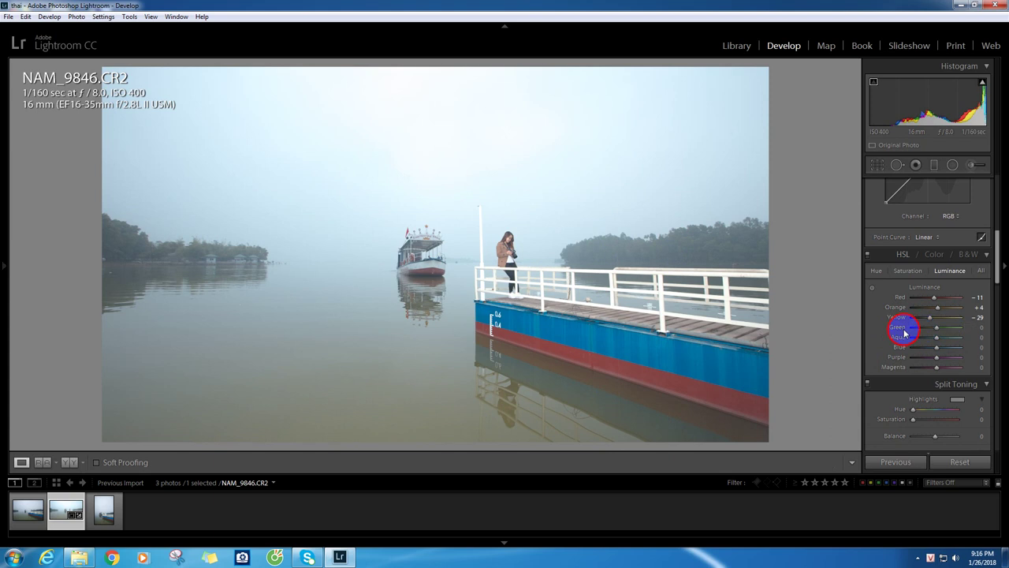
{"action": "left_click_drag", "start_coordinate": [919, 323], "coordinate": [895, 332]}
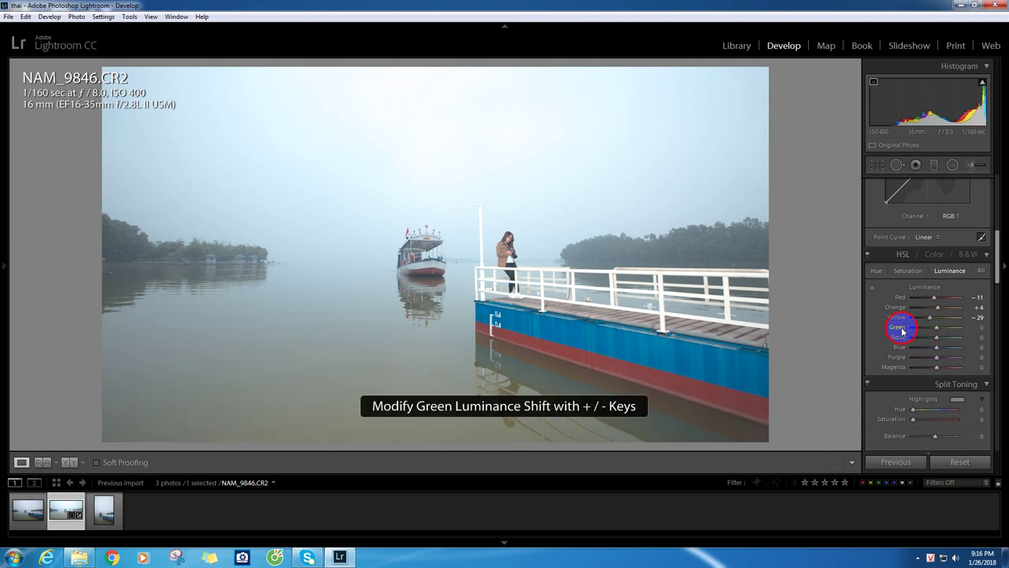
{"action": "left_click_drag", "start_coordinate": [939, 331], "coordinate": [902, 329]}
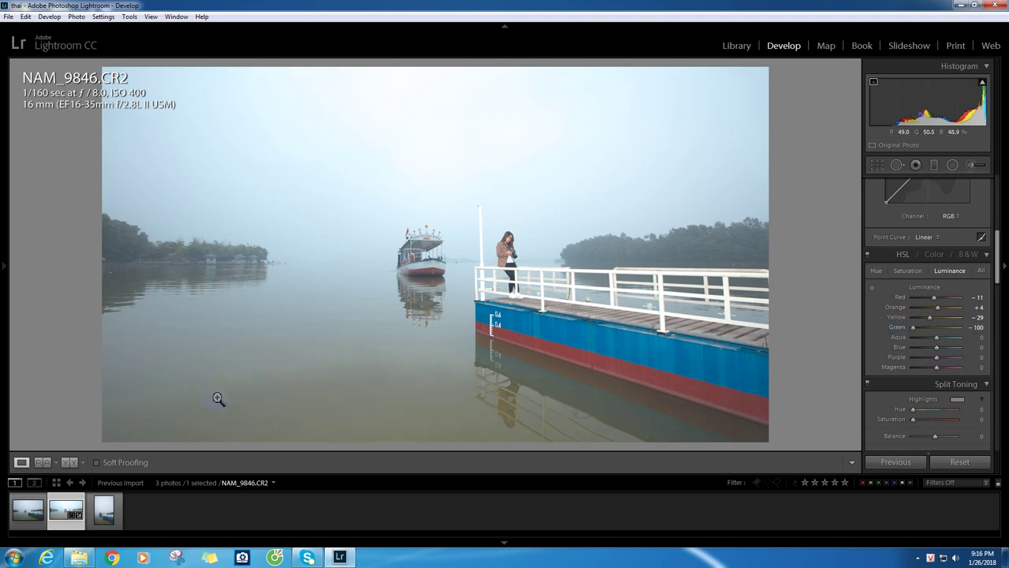
{"action": "left_click_drag", "start_coordinate": [906, 331], "coordinate": [938, 331]}
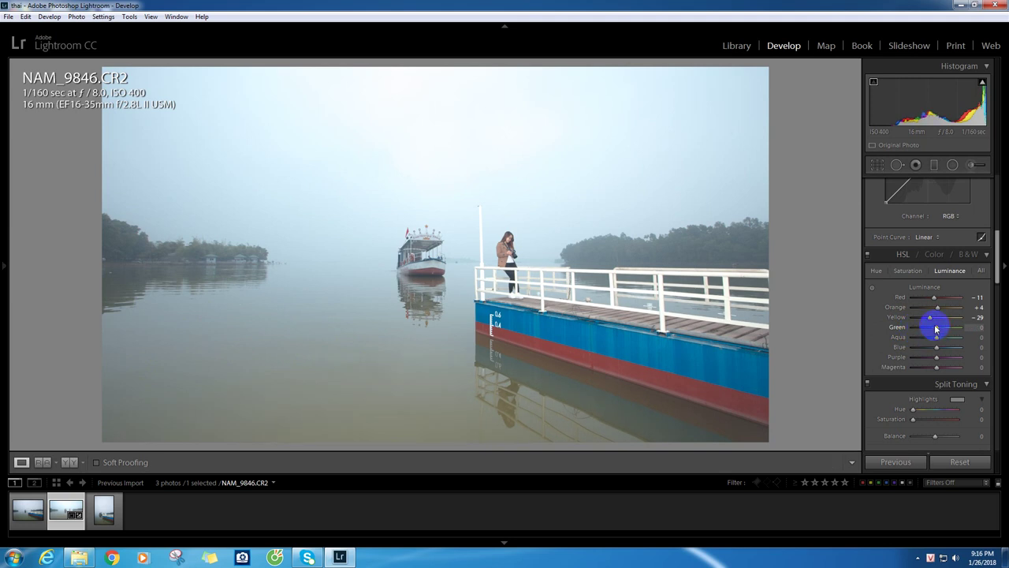
{"action": "left_click_drag", "start_coordinate": [937, 329], "coordinate": [933, 332]}
{"action": "left_click_drag", "start_coordinate": [928, 329], "coordinate": [931, 331]}
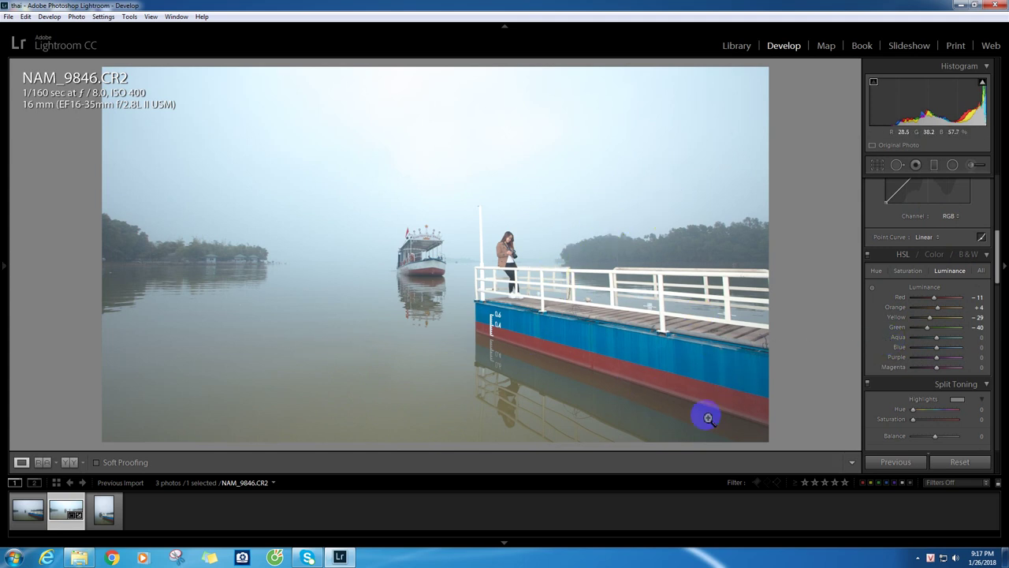
- Darken Aqua luminance to −40 and Blue to −20, then bring up Saturation controls
{"action": "mouse_move", "coordinate": [936, 337]}
{"action": "left_mouse_down"}
{"action": "mouse_move", "coordinate": [902, 342]}
{"action": "mouse_move", "coordinate": [951, 342]}
{"action": "mouse_move", "coordinate": [891, 347]}
{"action": "mouse_move", "coordinate": [927, 347]}
{"action": "left_mouse_up"}
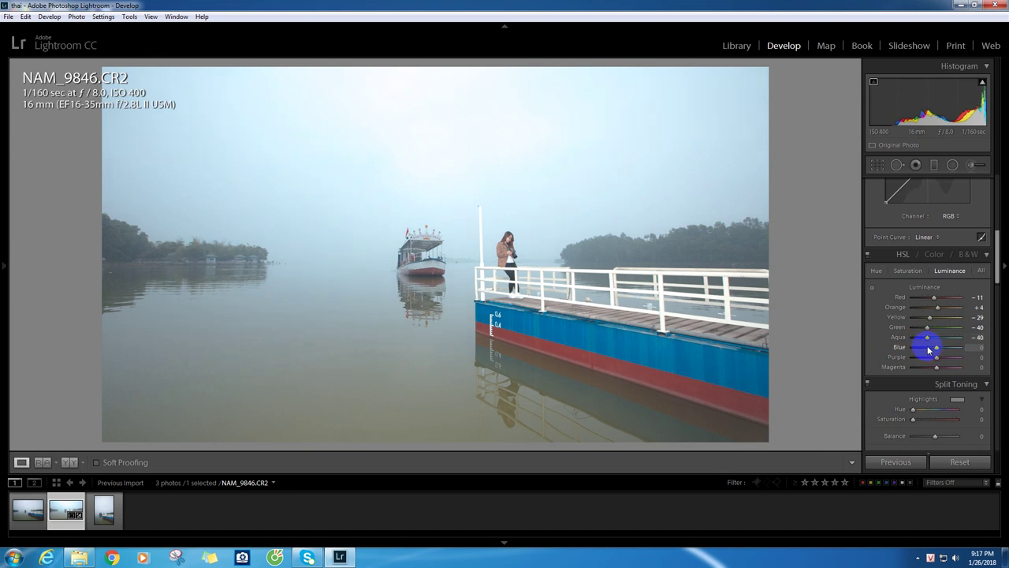
{"action": "left_click_drag", "start_coordinate": [936, 349], "coordinate": [936, 351]}
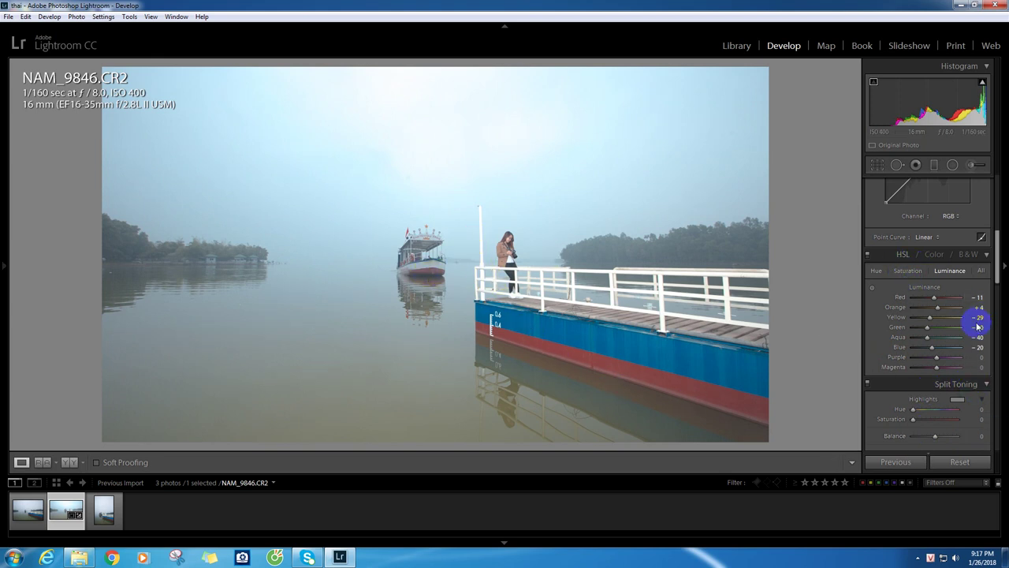
{"action": "left_click", "coordinate": [911, 273]}
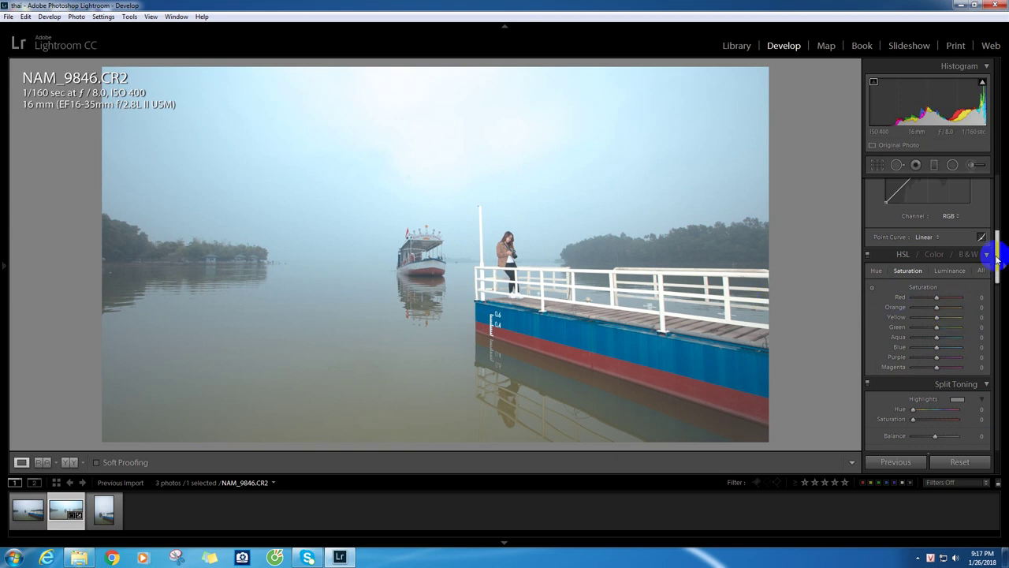
- Set HSL saturation to Orange -13, Yellow +22, Aqua -38 and Blue -51
{"action": "left_click_drag", "start_coordinate": [997, 258], "coordinate": [986, 424]}
{"action": "left_click_drag", "start_coordinate": [982, 378], "coordinate": [926, 369]}
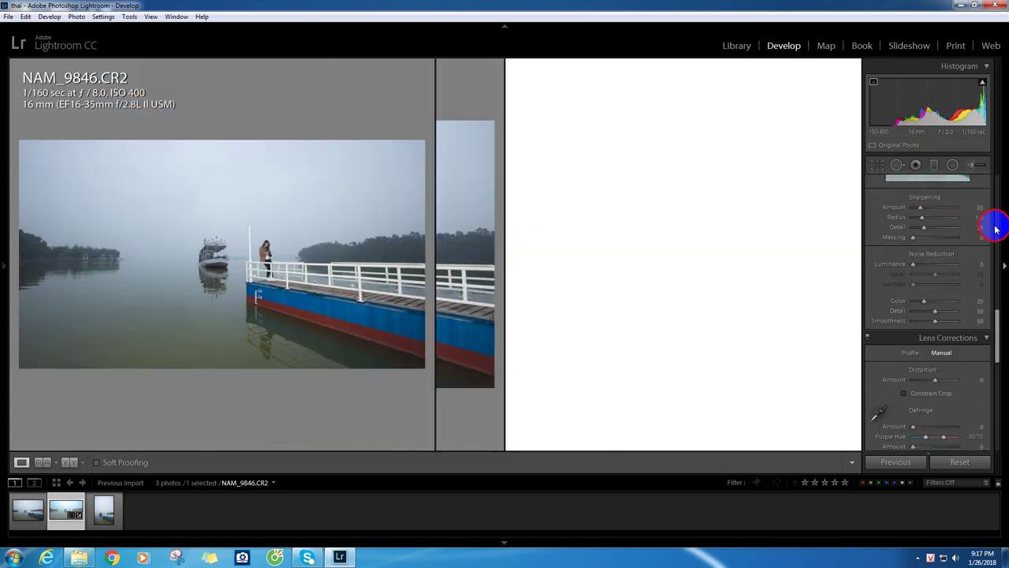
{"action": "left_click", "coordinate": [1004, 264]}
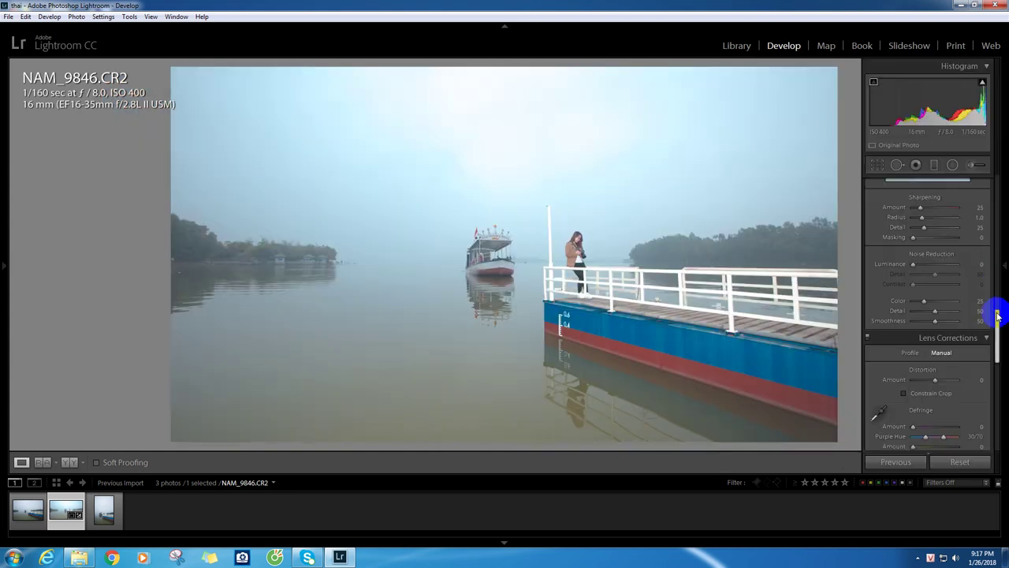
{"action": "left_click_drag", "start_coordinate": [995, 317], "coordinate": [1004, 246]}
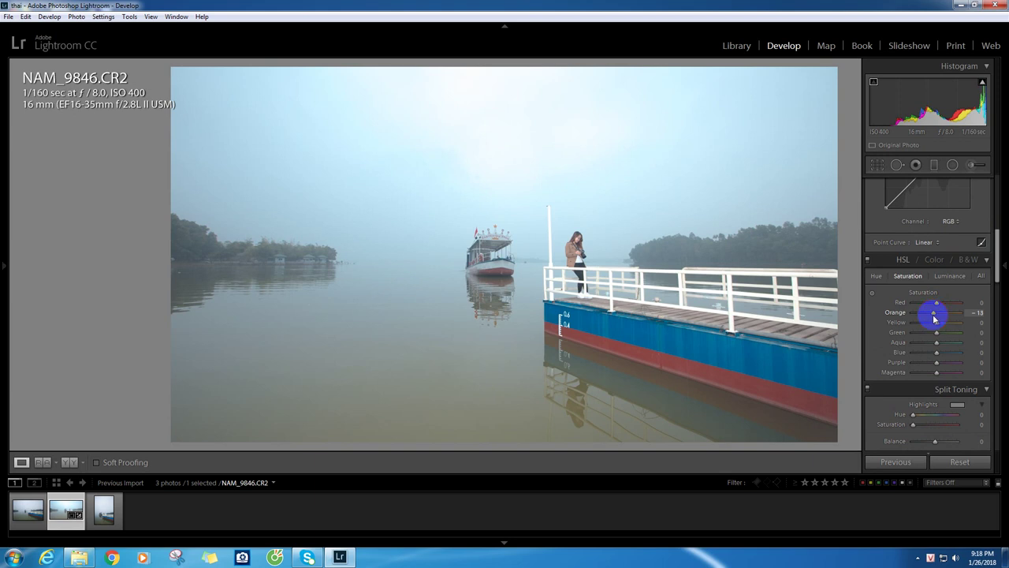
{"action": "left_click_drag", "start_coordinate": [999, 248], "coordinate": [985, 432]}
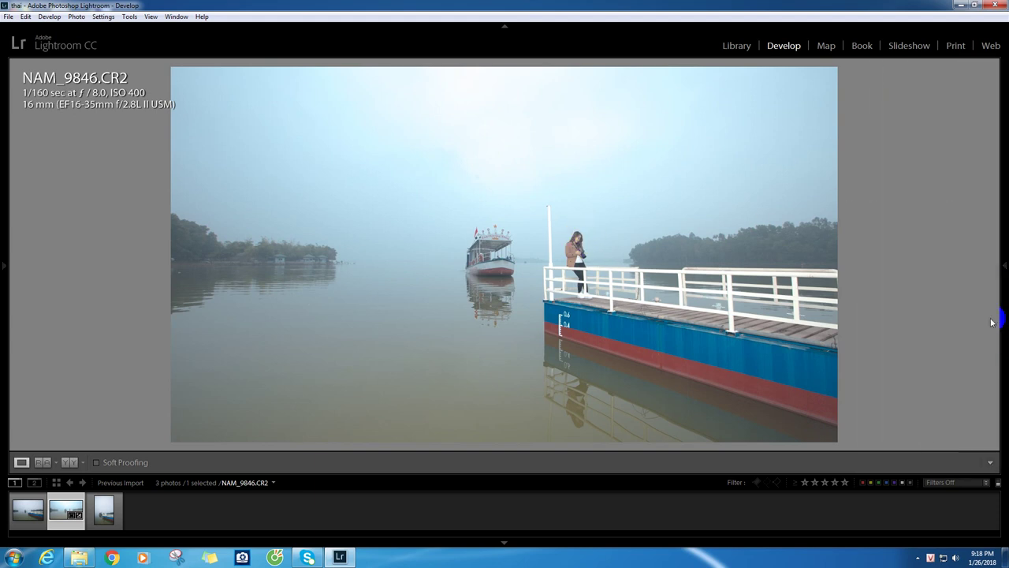
{"action": "left_click_drag", "start_coordinate": [999, 424], "coordinate": [1003, 241]}
{"action": "left_click", "coordinate": [1004, 268]}
{"action": "left_click_drag", "start_coordinate": [935, 422], "coordinate": [927, 425]}
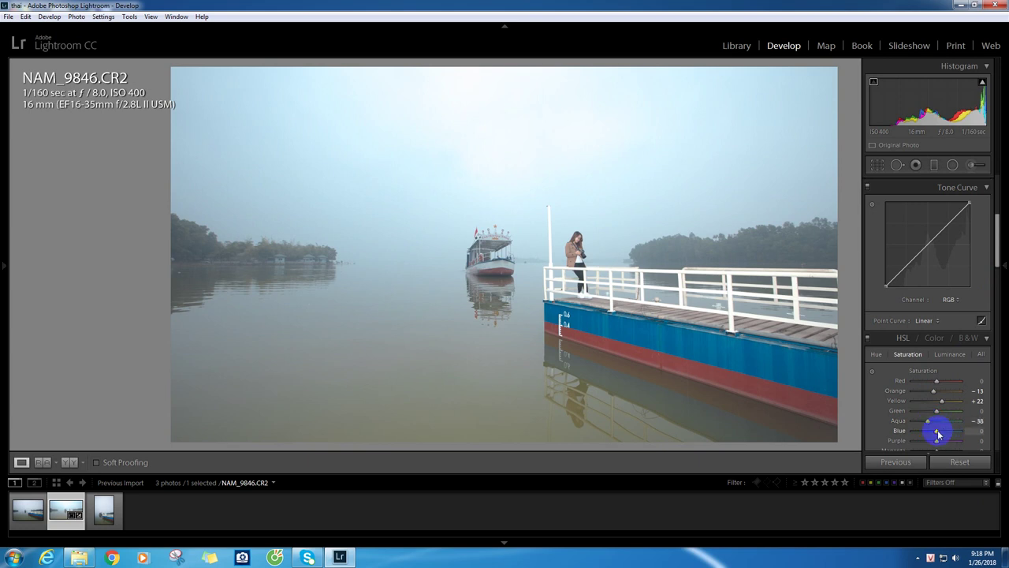
{"action": "left_click_drag", "start_coordinate": [938, 435], "coordinate": [928, 431]}
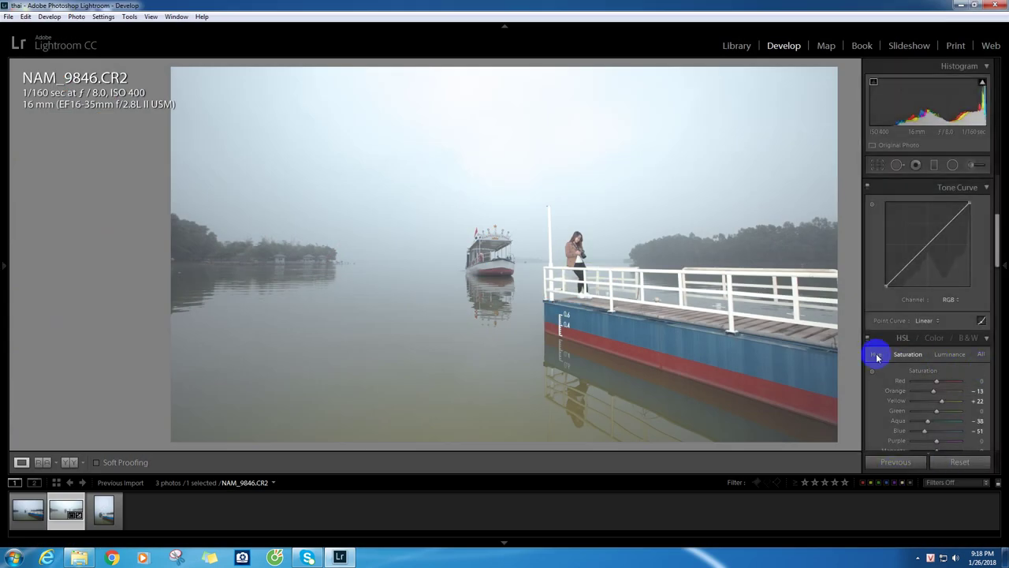
- Switch HSL to Hue and set the Red hue to -13
{"action": "left_click", "coordinate": [876, 354]}
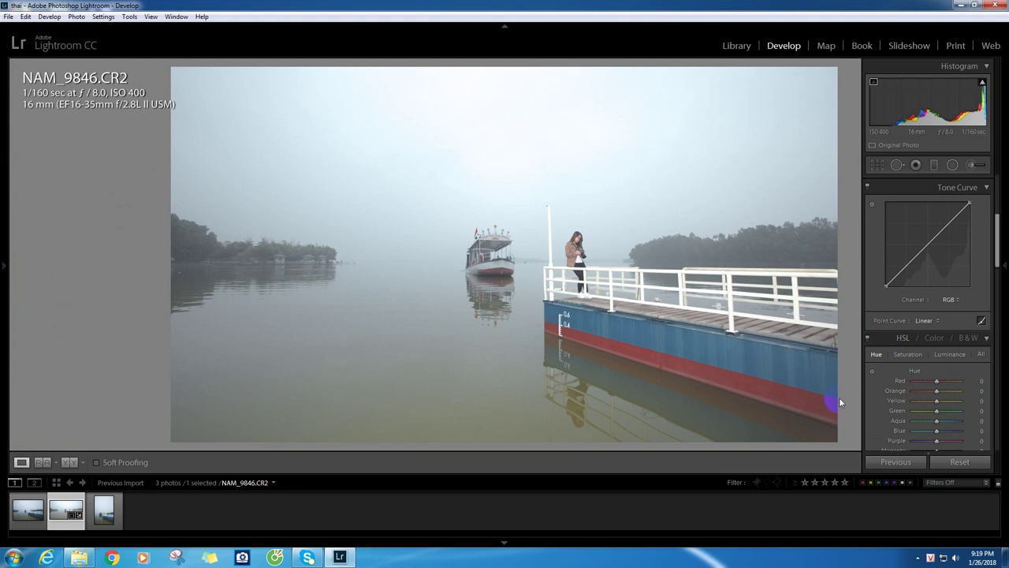
{"action": "left_click", "coordinate": [1003, 262]}
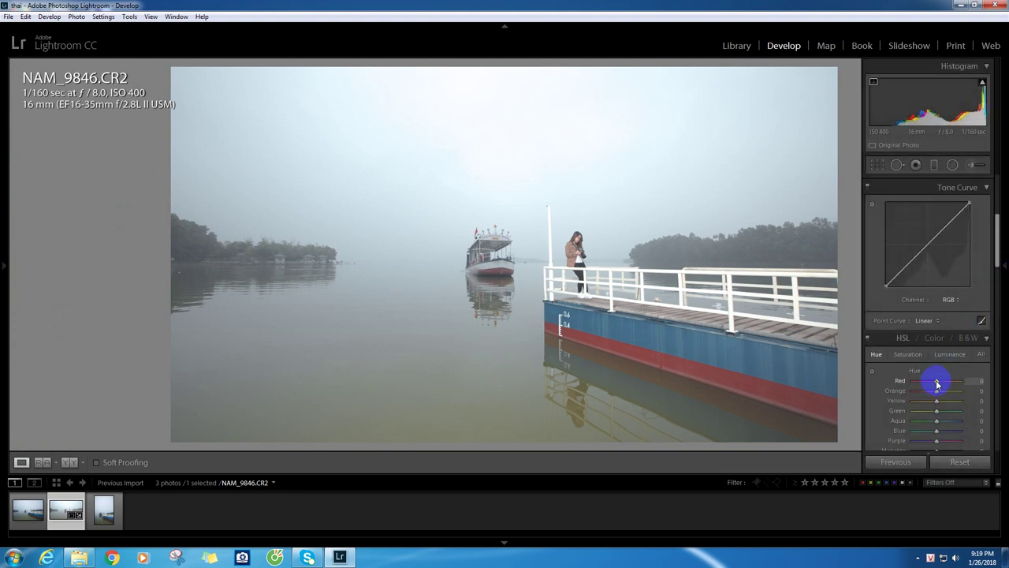
{"action": "mouse_move", "coordinate": [938, 384]}
{"action": "left_mouse_down"}
{"action": "mouse_move", "coordinate": [866, 382]}
{"action": "mouse_move", "coordinate": [1003, 381]}
{"action": "left_mouse_up"}
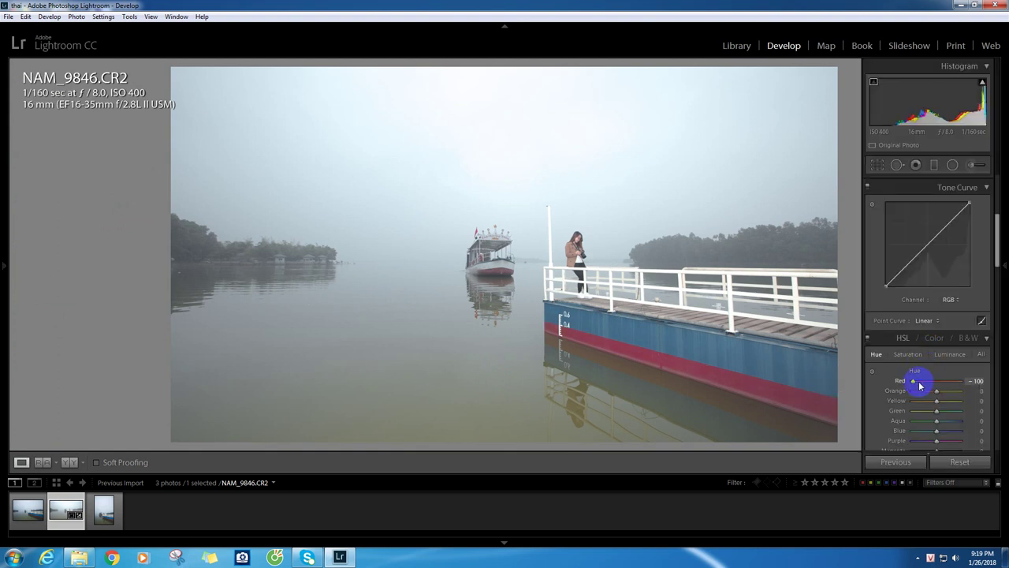
{"action": "double_click", "coordinate": [900, 381]}
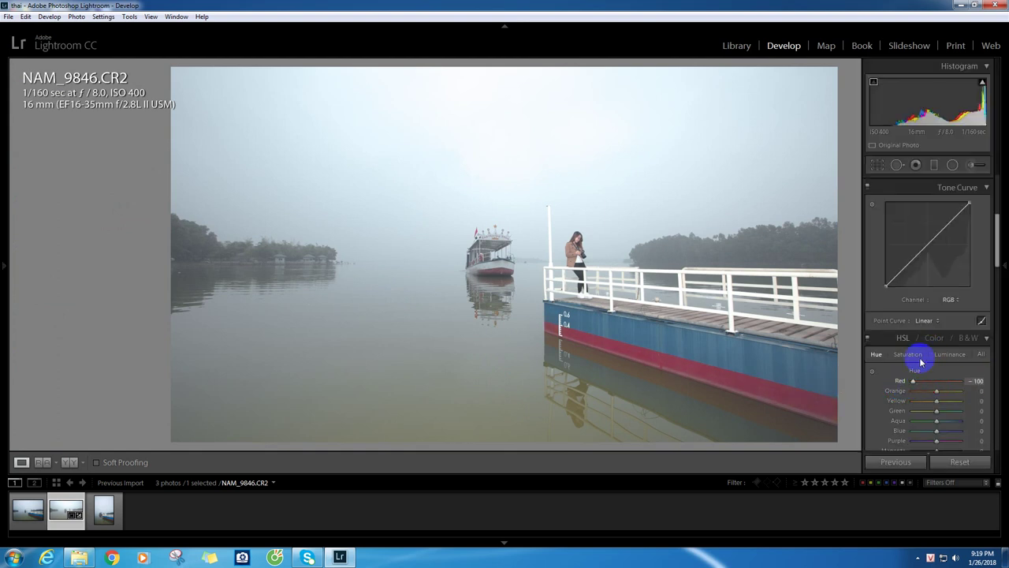
{"action": "mouse_move", "coordinate": [998, 246]}
{"action": "left_mouse_down"}
{"action": "mouse_move", "coordinate": [992, 481]}
{"action": "mouse_move", "coordinate": [993, 254]}
{"action": "left_mouse_up"}
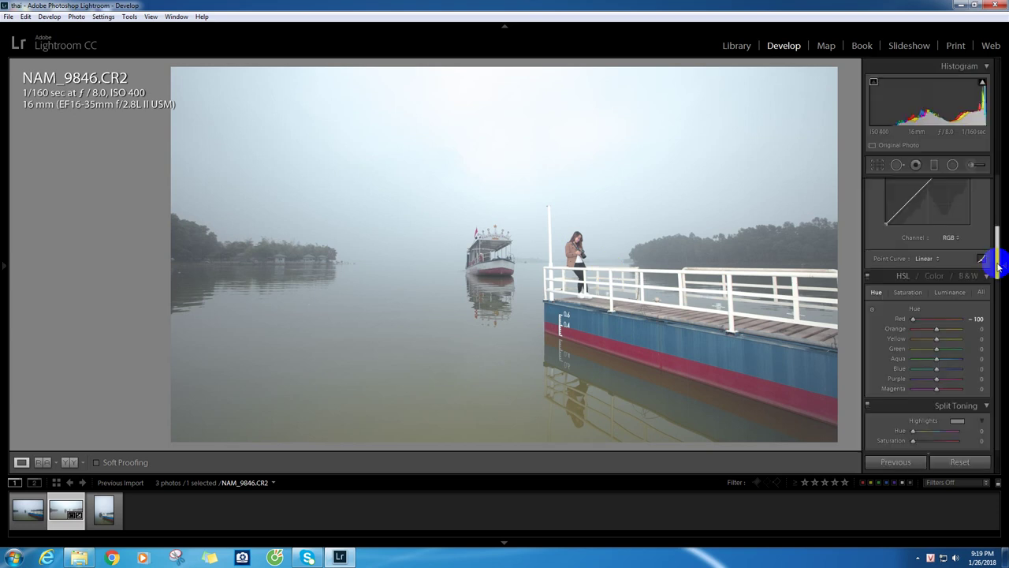
{"action": "left_click_drag", "start_coordinate": [998, 268], "coordinate": [998, 276]}
{"action": "left_click_drag", "start_coordinate": [914, 270], "coordinate": [937, 281]}
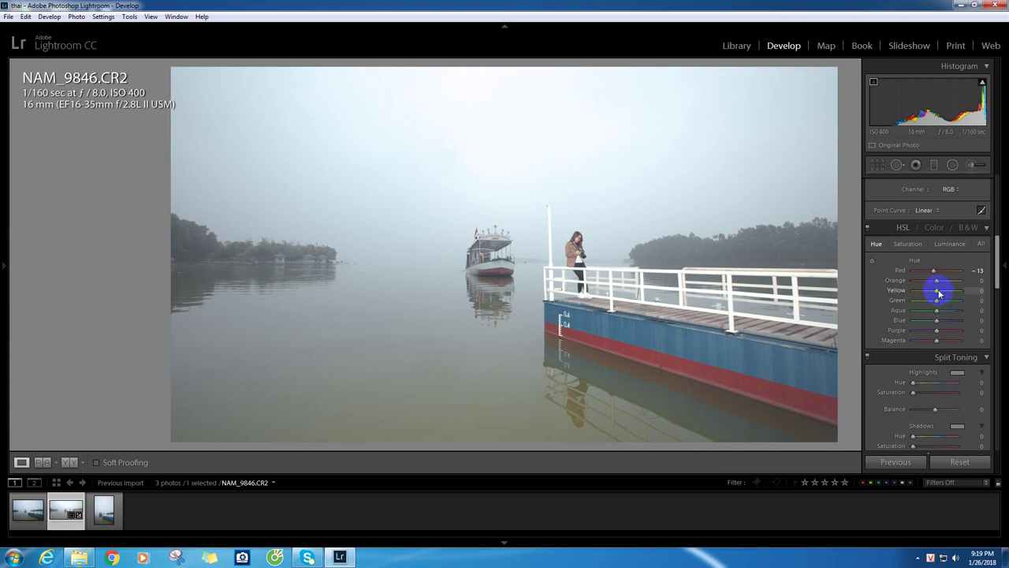
- Shift the Yellow hue to +24
{"action": "left_click_drag", "start_coordinate": [952, 293], "coordinate": [921, 286]}
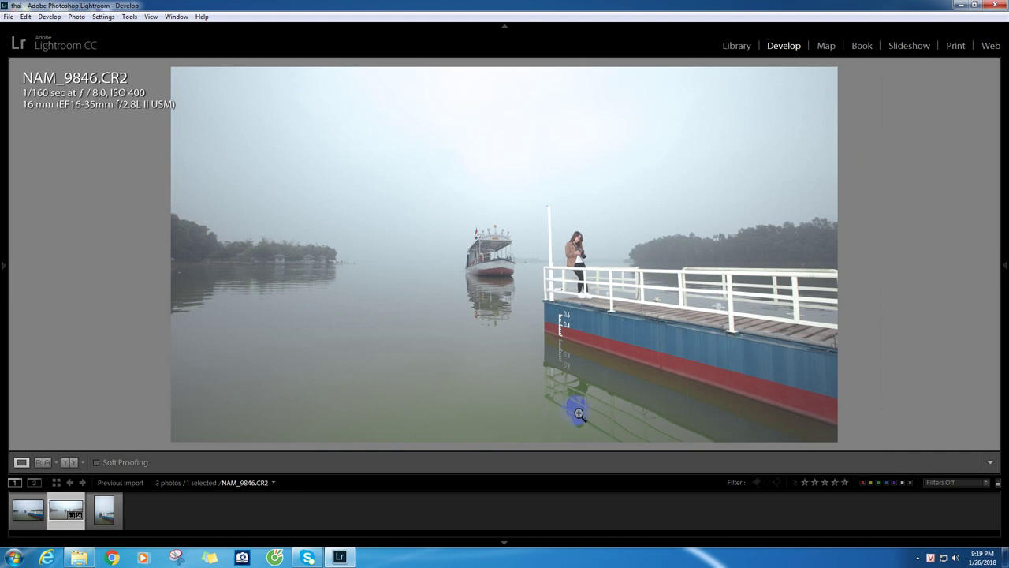
{"action": "left_click_drag", "start_coordinate": [975, 290], "coordinate": [881, 295]}
{"action": "left_click_drag", "start_coordinate": [912, 290], "coordinate": [944, 296]}
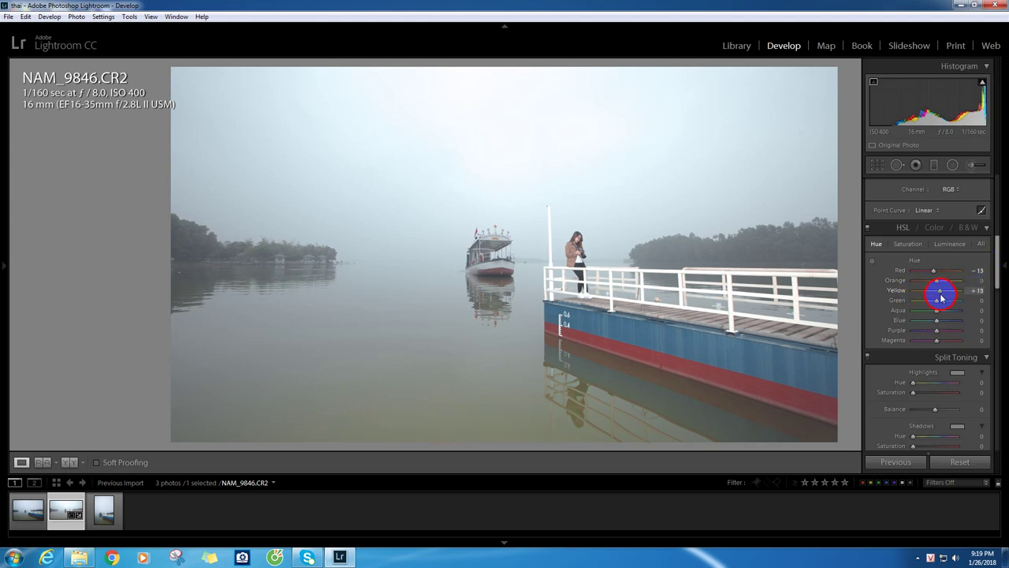
{"action": "left_click_drag", "start_coordinate": [946, 298], "coordinate": [950, 298]}
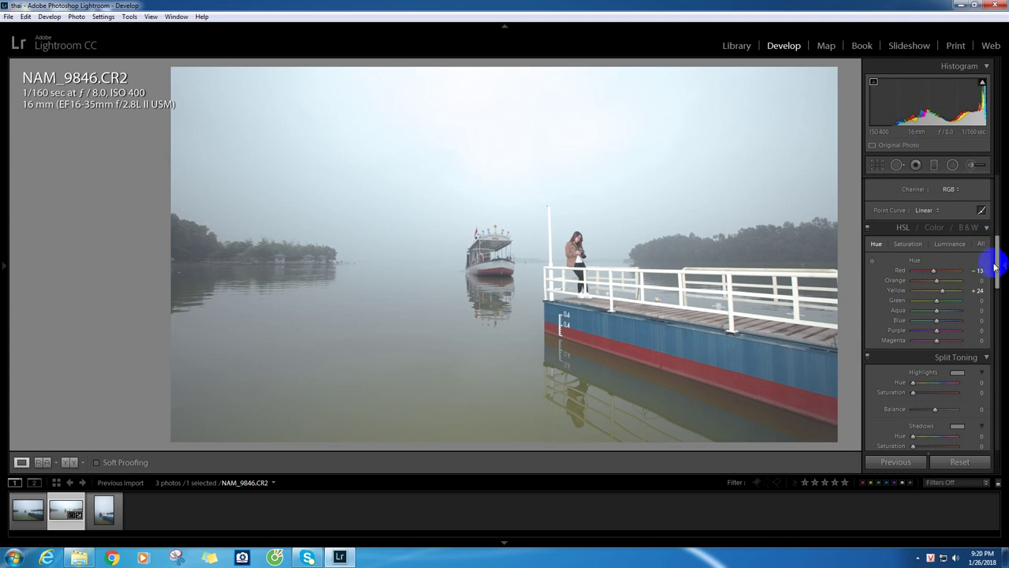
- Ease Whites back to +45 and scroll down to Effects' Post-Crop Vignetting
{"action": "mouse_move", "coordinate": [995, 261]}
{"action": "left_mouse_down"}
{"action": "mouse_move", "coordinate": [995, 288]}
{"action": "mouse_move", "coordinate": [1000, 221]}
{"action": "left_mouse_up"}
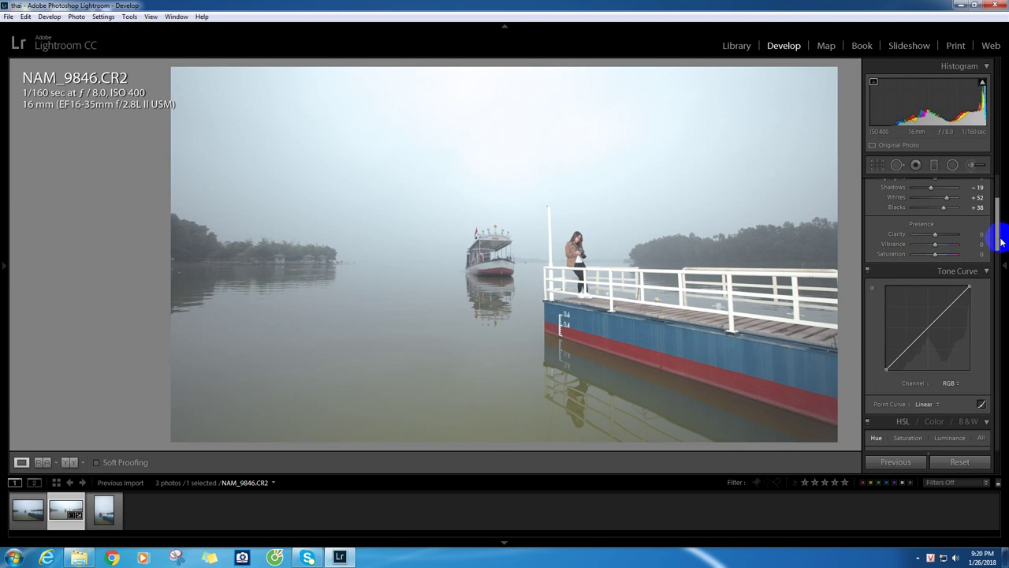
{"action": "left_click_drag", "start_coordinate": [996, 238], "coordinate": [999, 227]}
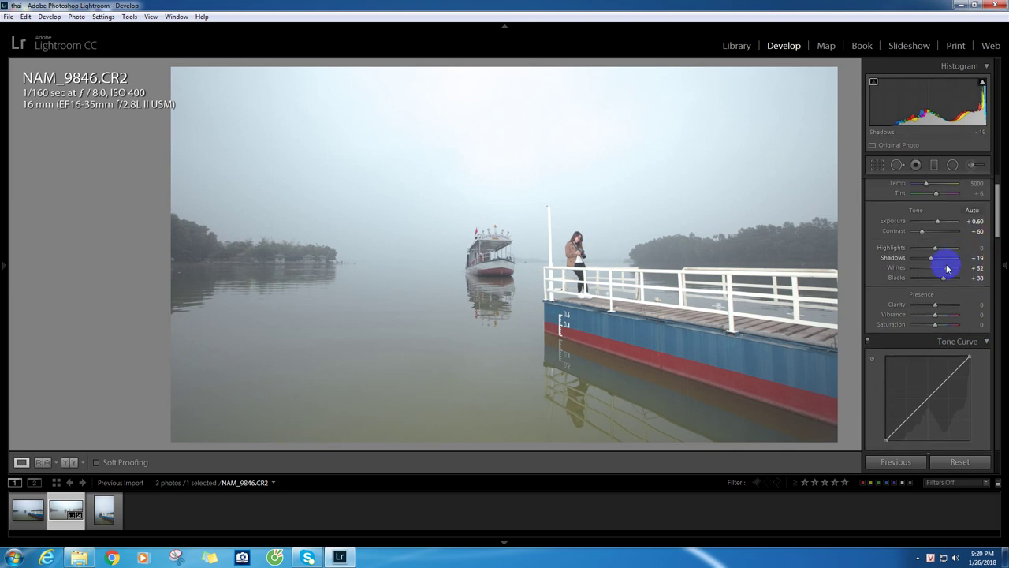
{"action": "double_click", "coordinate": [947, 268]}
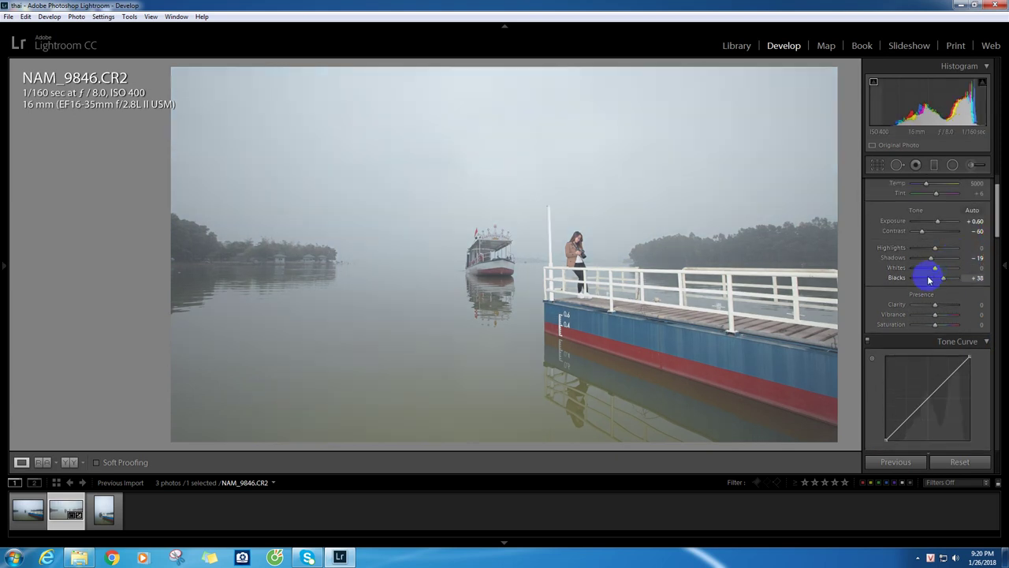
{"action": "mouse_move", "coordinate": [936, 268]}
{"action": "left_mouse_down"}
{"action": "mouse_move", "coordinate": [956, 271]}
{"action": "mouse_move", "coordinate": [945, 274]}
{"action": "left_mouse_up"}
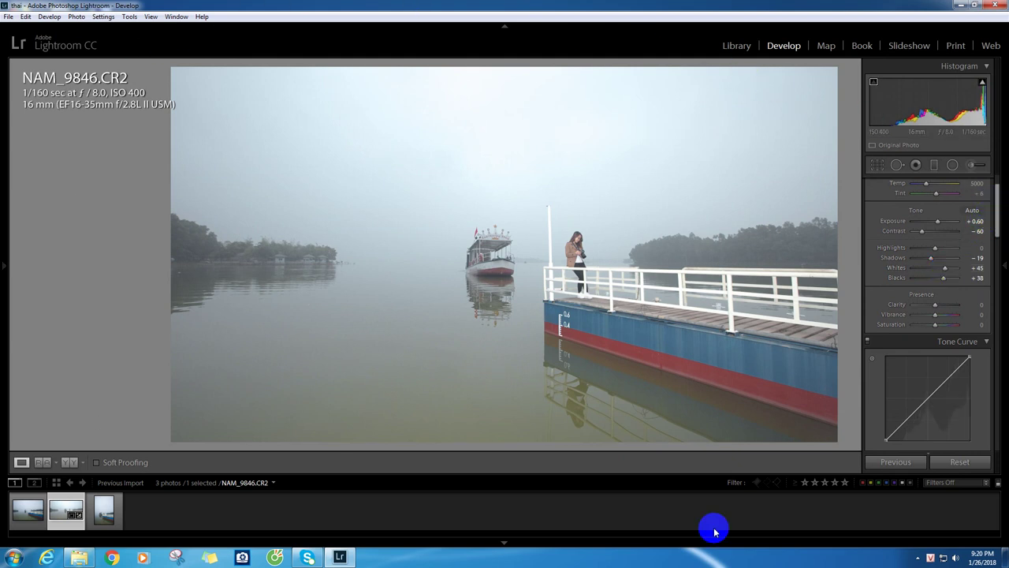
{"action": "mouse_move", "coordinate": [996, 209]}
{"action": "left_mouse_down"}
{"action": "mouse_move", "coordinate": [998, 424]}
{"action": "mouse_move", "coordinate": [1006, 391]}
{"action": "left_mouse_up"}
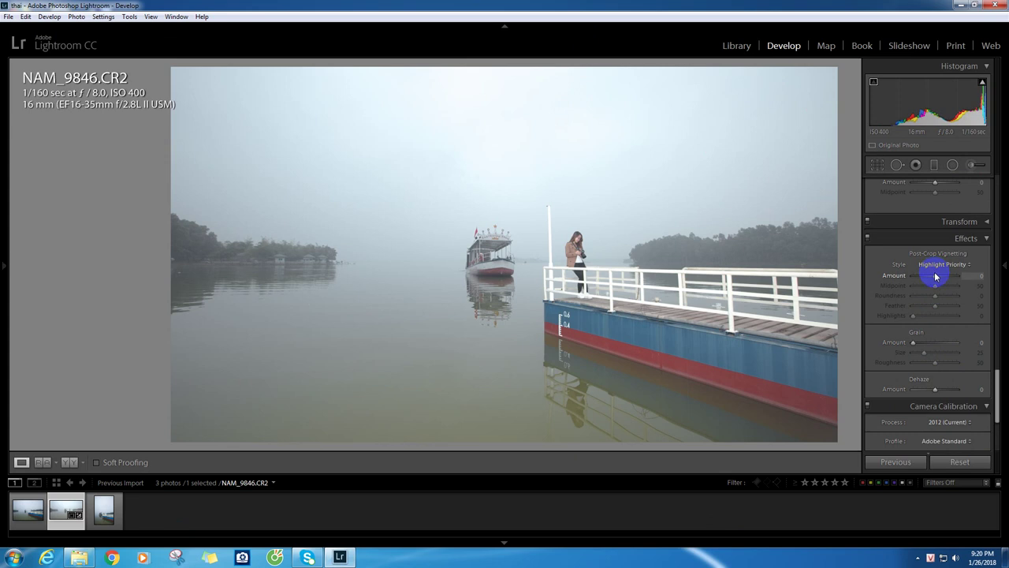
- Set the post-crop vignette Amount to -21, previewing it on the photo
{"action": "left_click_drag", "start_coordinate": [937, 280], "coordinate": [931, 281]}
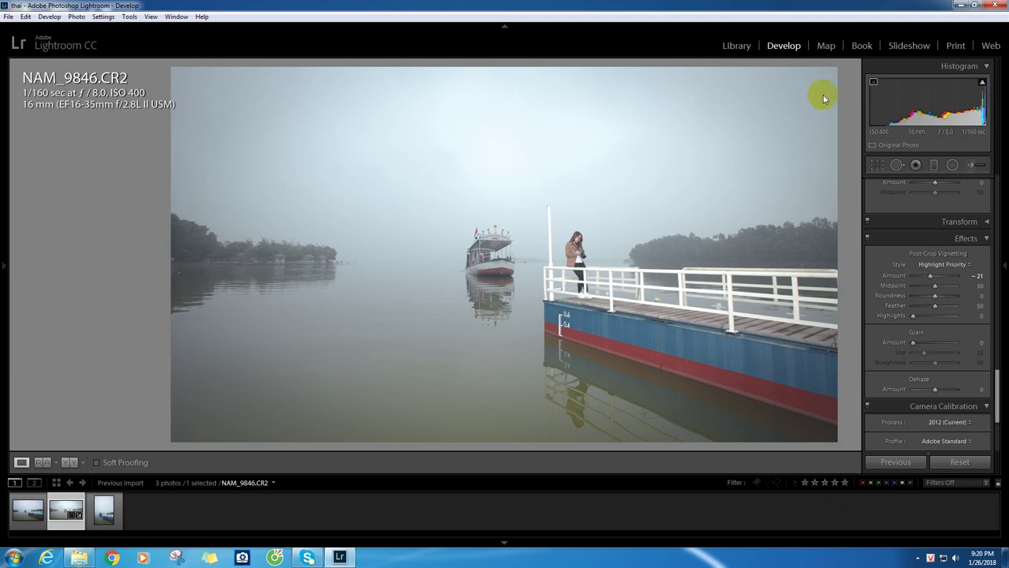
{"action": "left_click", "coordinate": [1001, 252]}
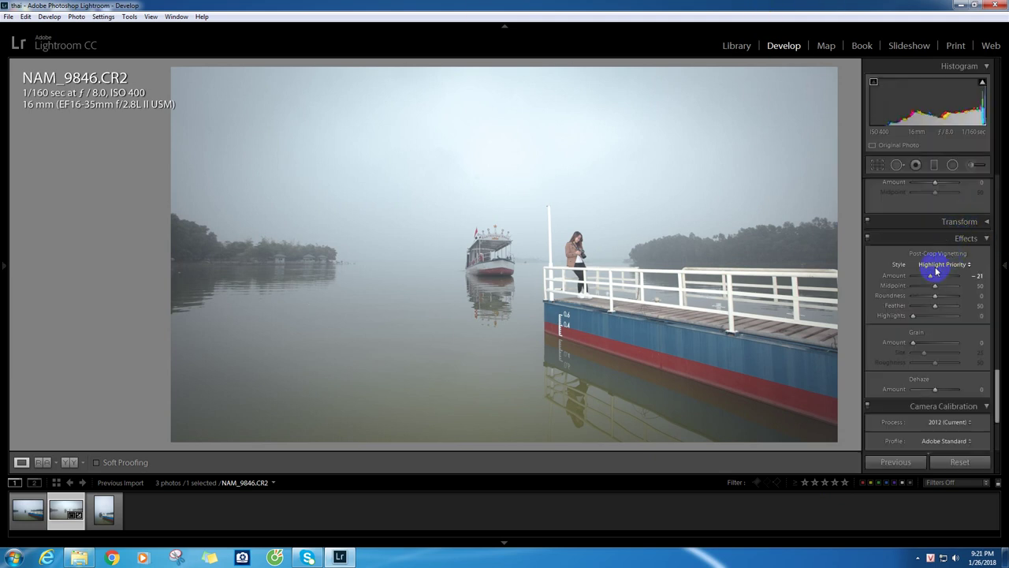
{"action": "left_click_drag", "start_coordinate": [930, 275], "coordinate": [913, 276]}
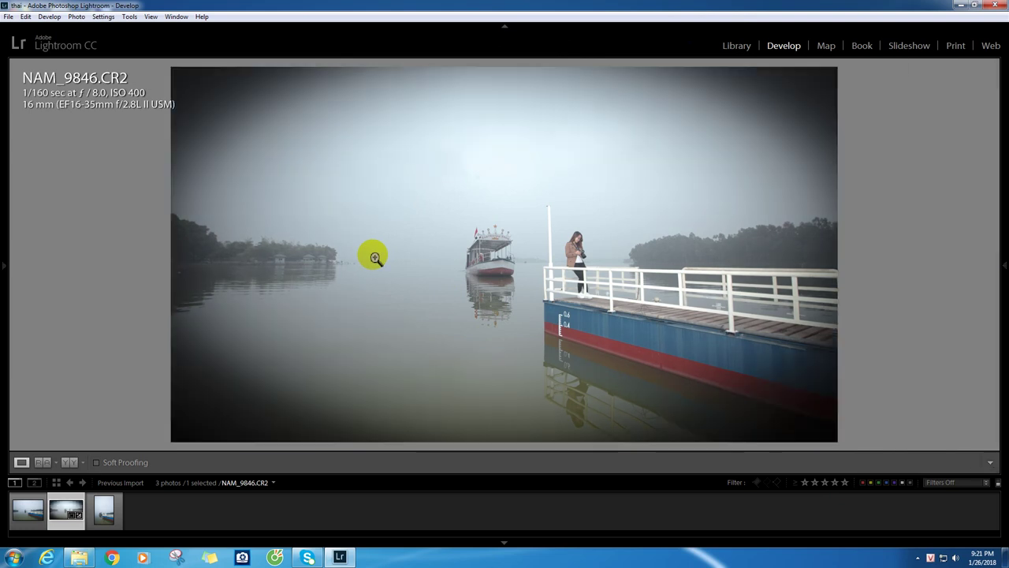
{"action": "left_click", "coordinate": [1003, 266]}
{"action": "mouse_move", "coordinate": [913, 276]}
{"action": "left_mouse_down"}
{"action": "mouse_move", "coordinate": [935, 277]}
{"action": "mouse_move", "coordinate": [916, 312]}
{"action": "left_mouse_up"}
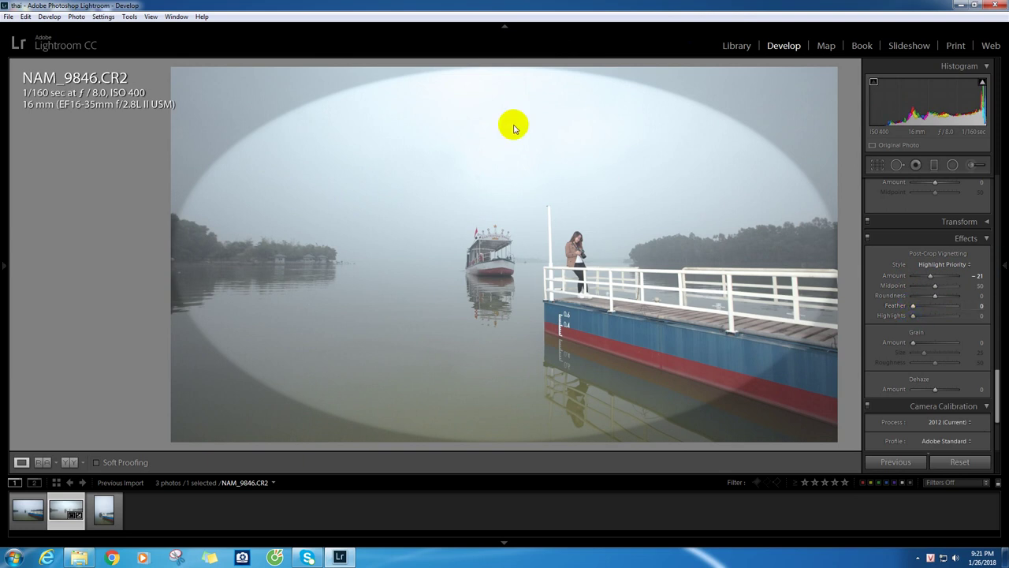
{"action": "key", "text": "Tab"}
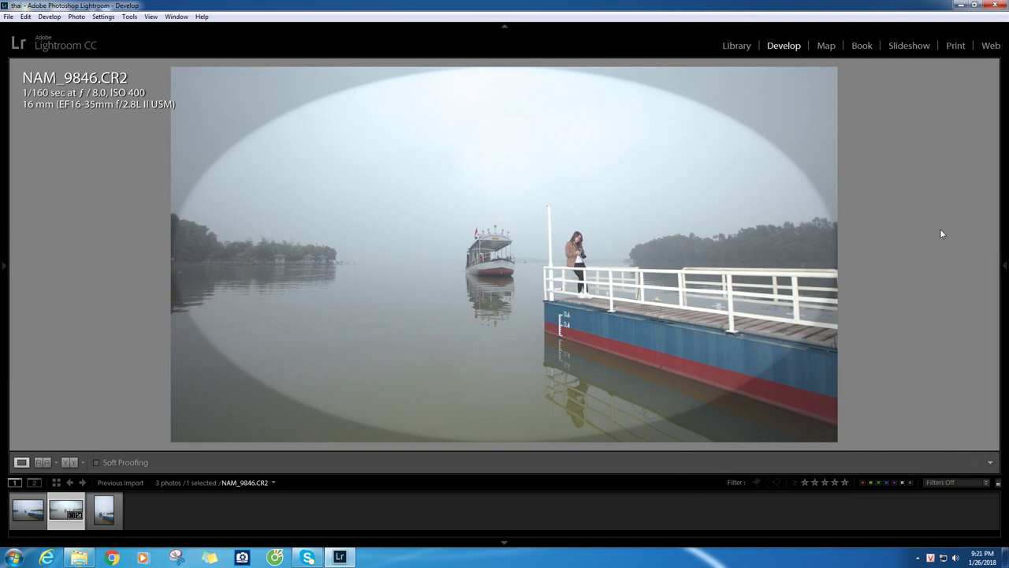
{"action": "left_click", "coordinate": [996, 181]}
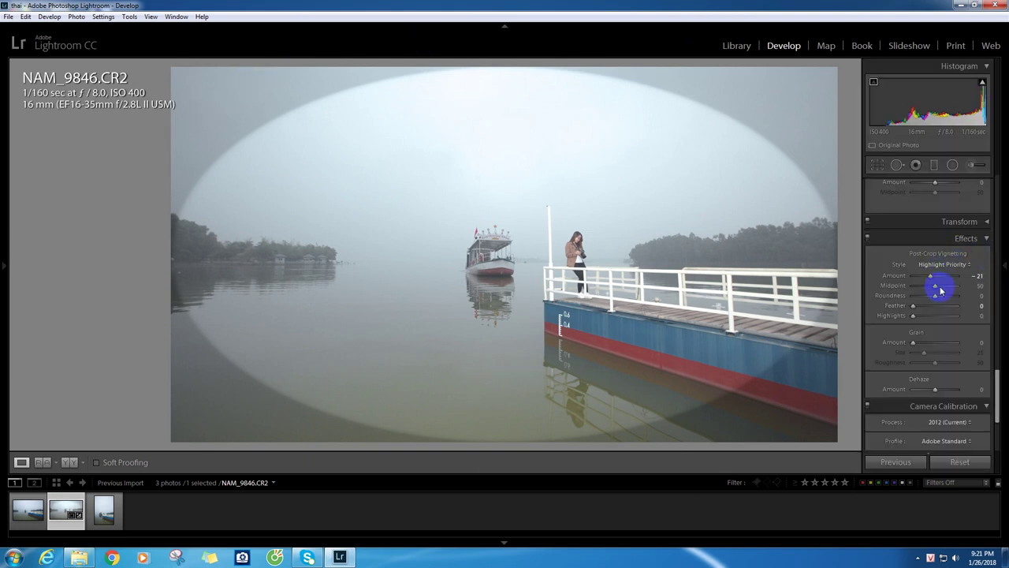
- Shape the vignette with Midpoint 0, Roundness +17 and Feather 79
{"action": "left_click_drag", "start_coordinate": [936, 291], "coordinate": [914, 295]}
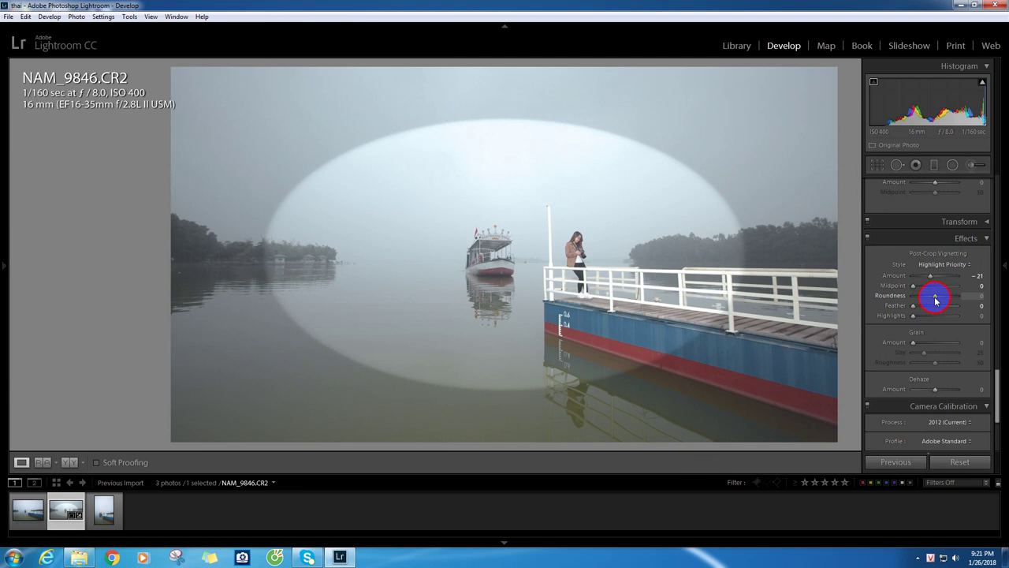
{"action": "mouse_move", "coordinate": [936, 299]}
{"action": "left_mouse_down"}
{"action": "mouse_move", "coordinate": [954, 298]}
{"action": "mouse_move", "coordinate": [924, 298]}
{"action": "mouse_move", "coordinate": [940, 301]}
{"action": "left_mouse_up"}
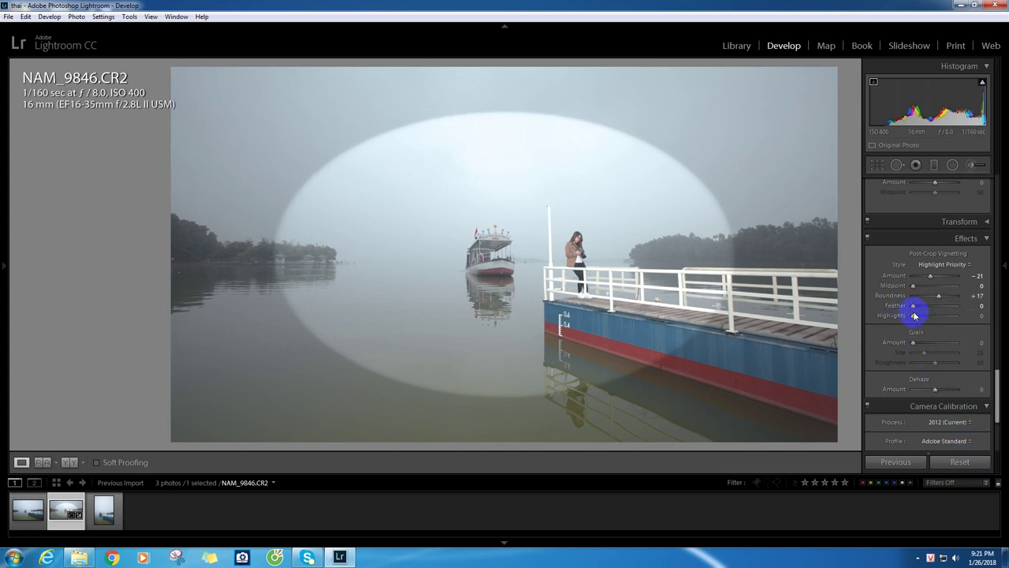
{"action": "left_click_drag", "start_coordinate": [915, 307], "coordinate": [934, 311]}
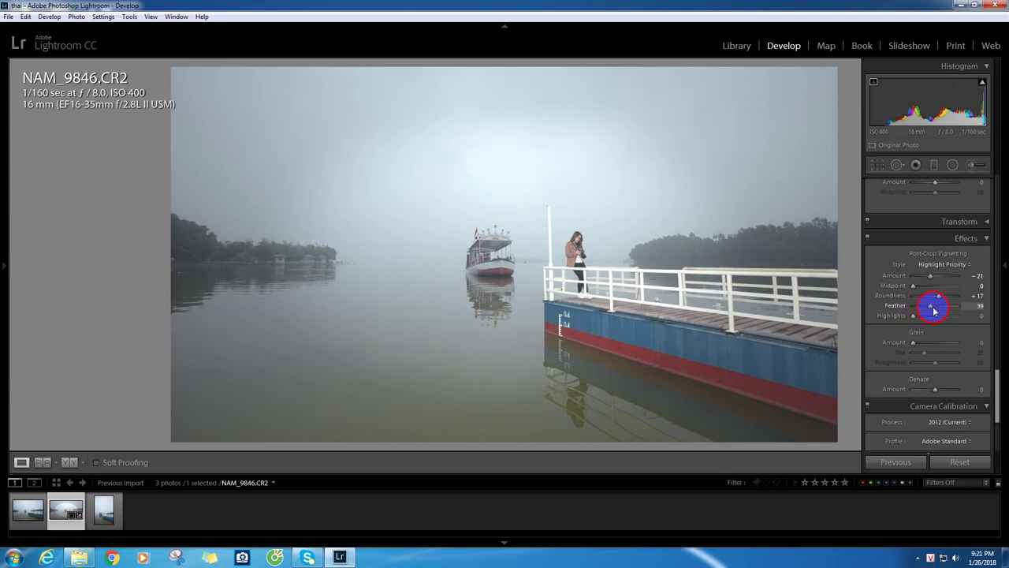
{"action": "left_click_drag", "start_coordinate": [937, 310], "coordinate": [939, 309]}
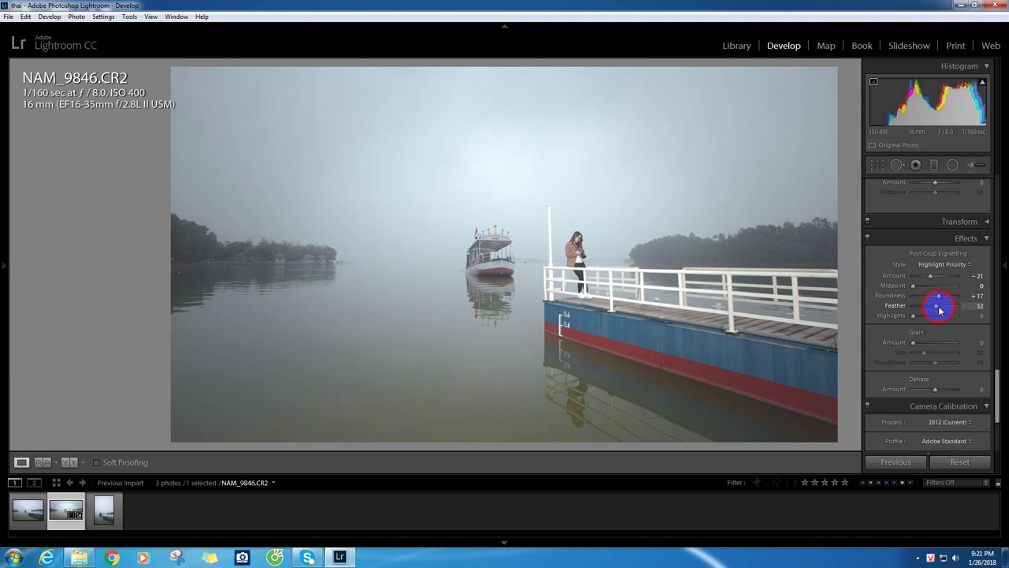
{"action": "key", "text": "Tab"}
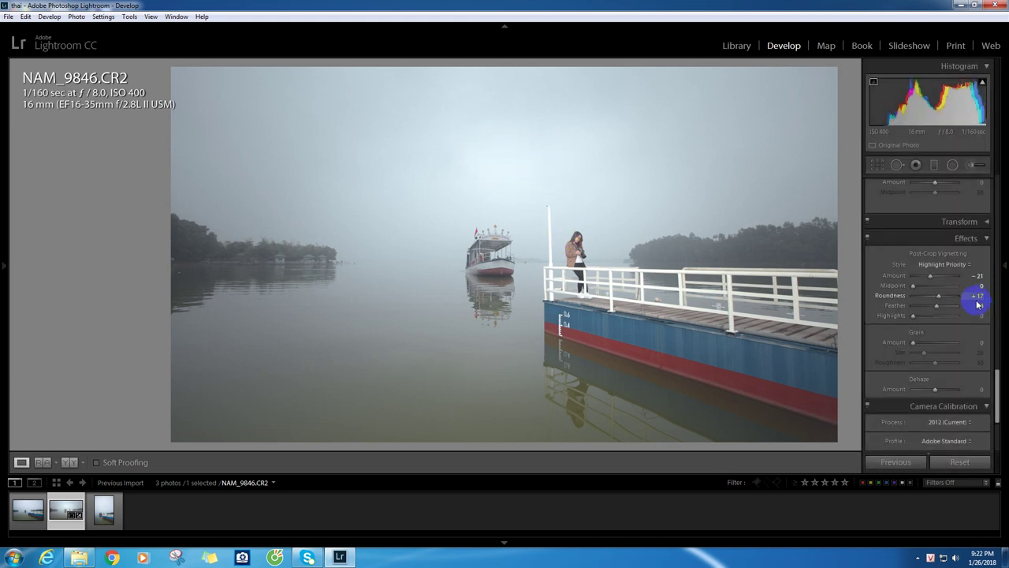
{"action": "left_click_drag", "start_coordinate": [943, 309], "coordinate": [946, 312]}
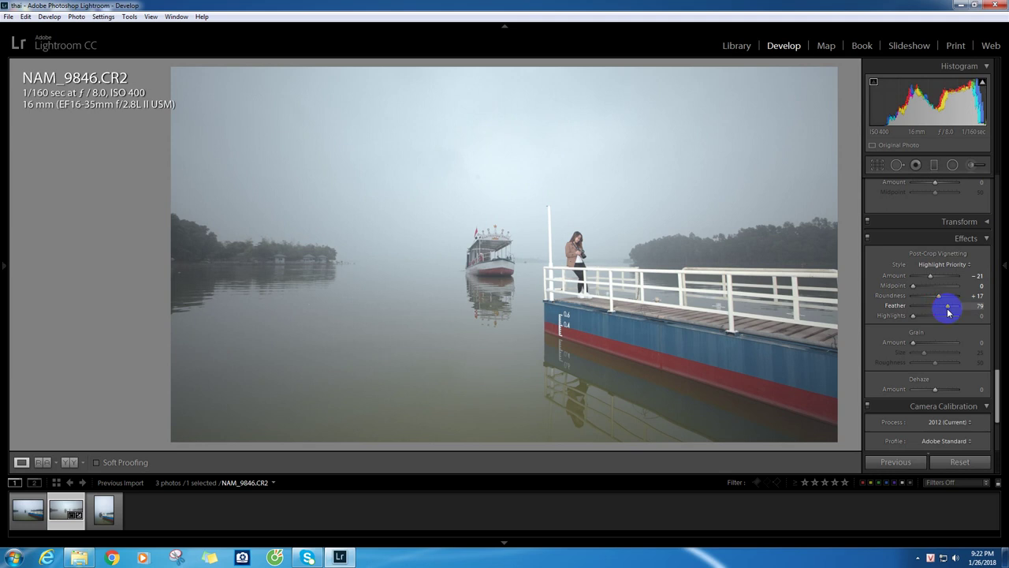
{"action": "key", "text": "Tab"}
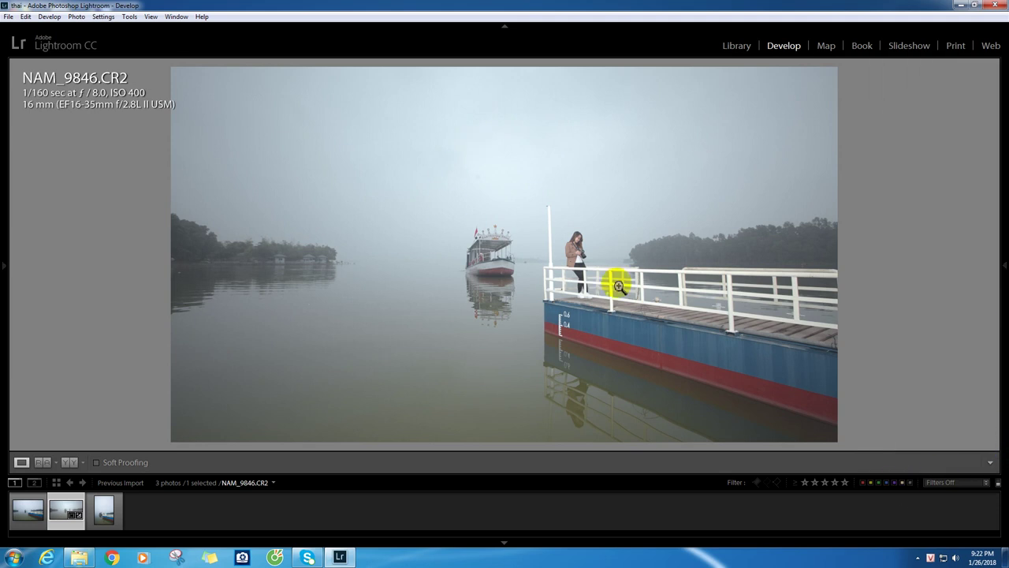
- Inspect the photo at 1:1, then crop it with the image shifted upward
{"action": "left_click", "coordinate": [494, 160]}
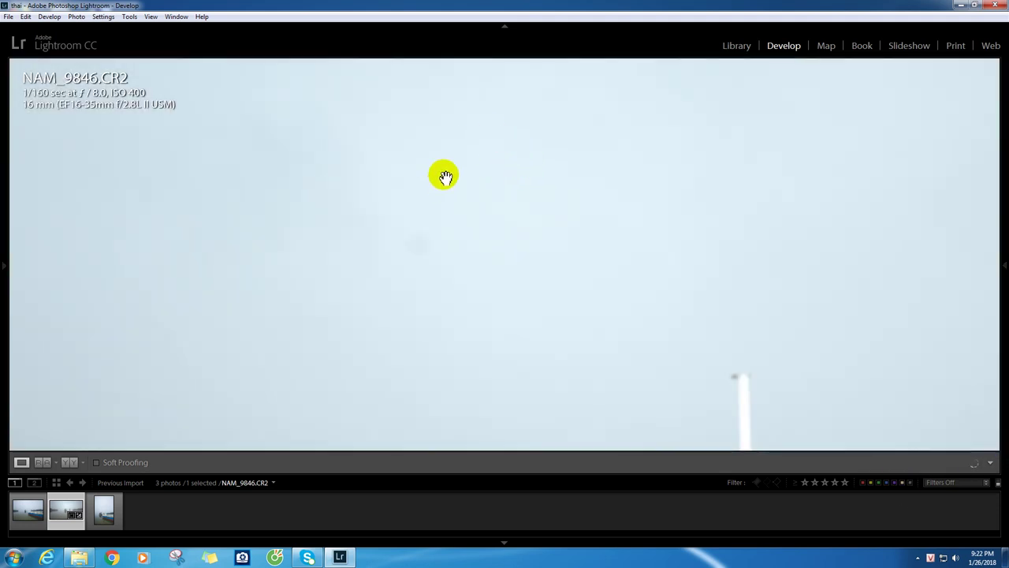
{"action": "left_click", "coordinate": [511, 267]}
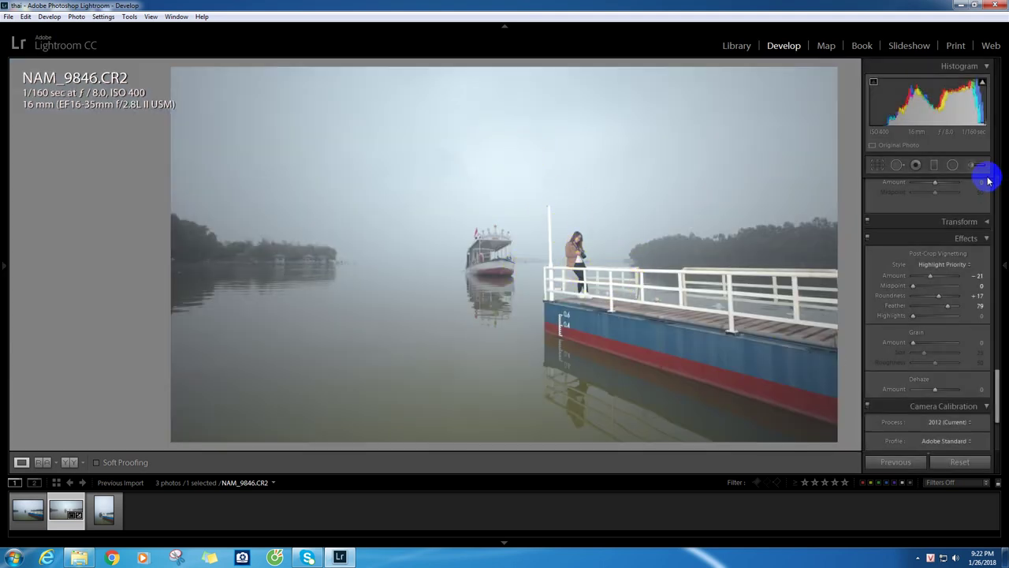
{"action": "left_click", "coordinate": [878, 166]}
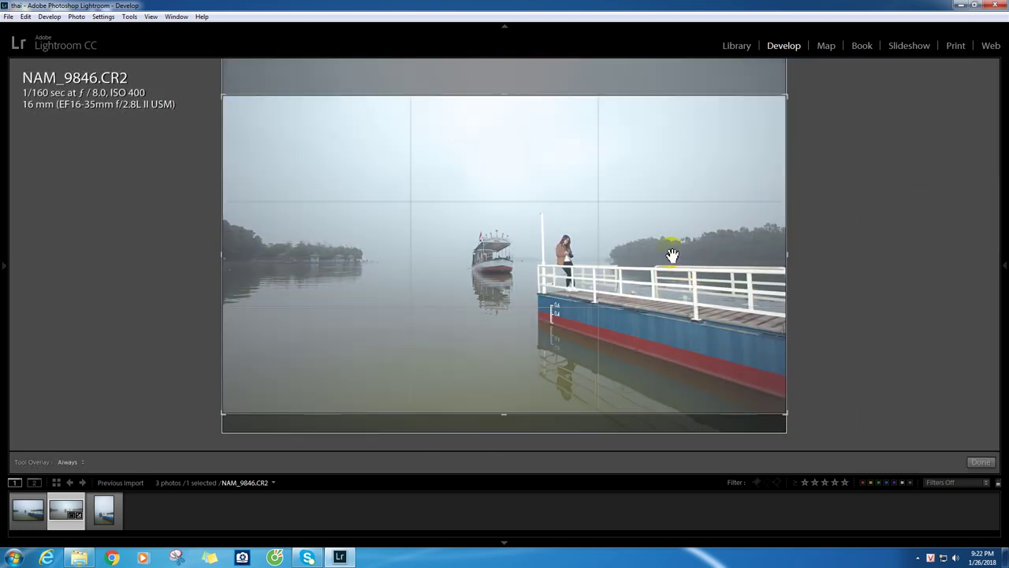
{"action": "mouse_move", "coordinate": [672, 255]}
{"action": "left_mouse_down"}
{"action": "mouse_move", "coordinate": [669, 232]}
{"action": "mouse_move", "coordinate": [671, 242]}
{"action": "left_mouse_up"}
{"action": "key", "text": "Return"}
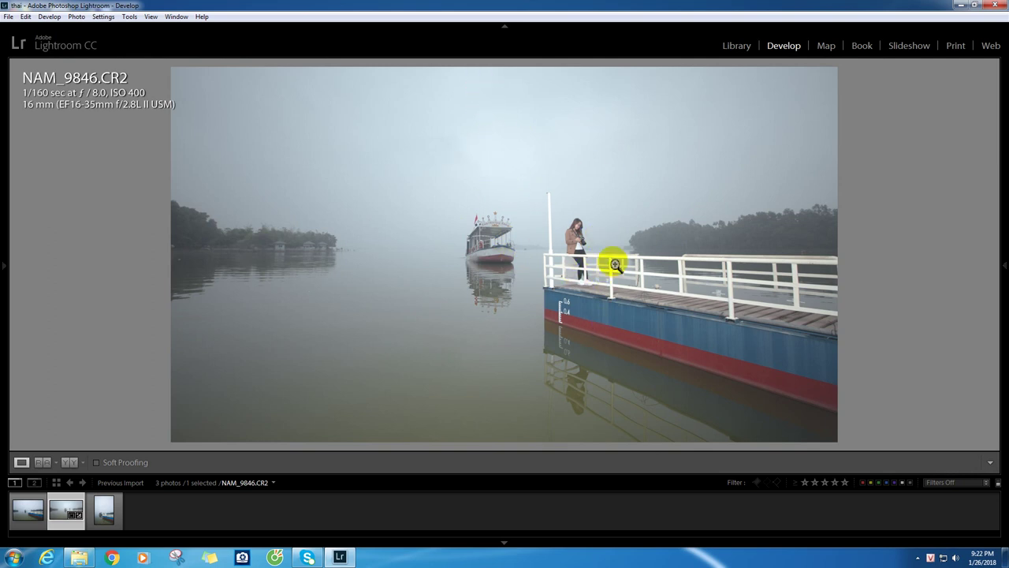
- Reposition the 16:9 crop lower to show more water and less sky
{"action": "left_click", "coordinate": [1003, 266]}
{"action": "left_click", "coordinate": [877, 166]}
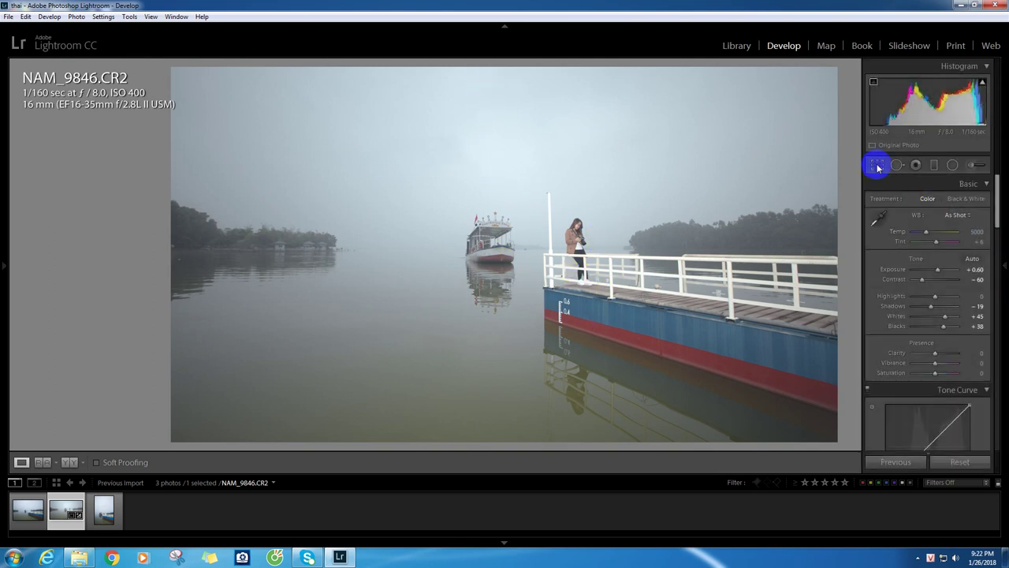
{"action": "left_click_drag", "start_coordinate": [647, 244], "coordinate": [647, 272]}
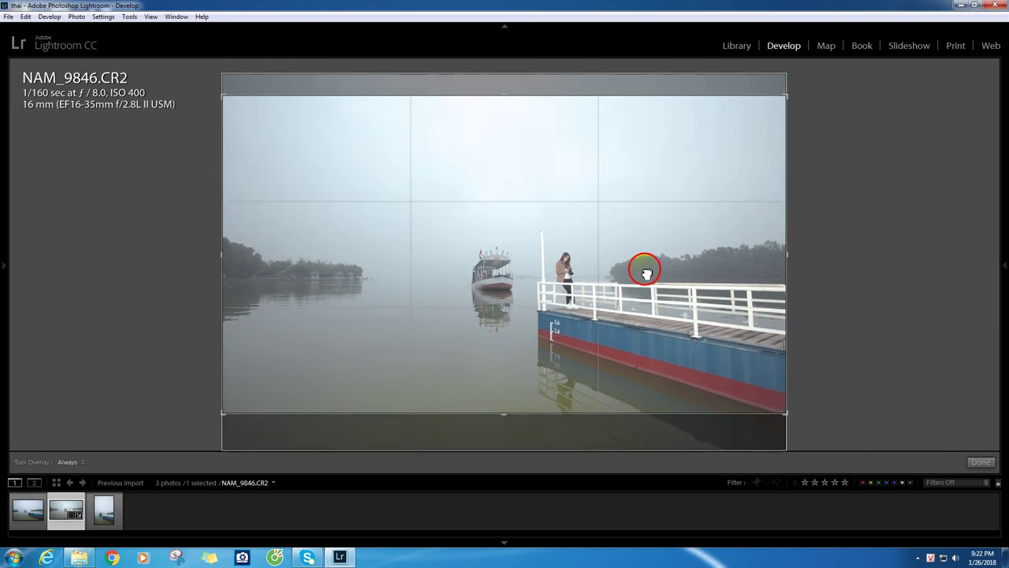
{"action": "left_click", "coordinate": [980, 463]}
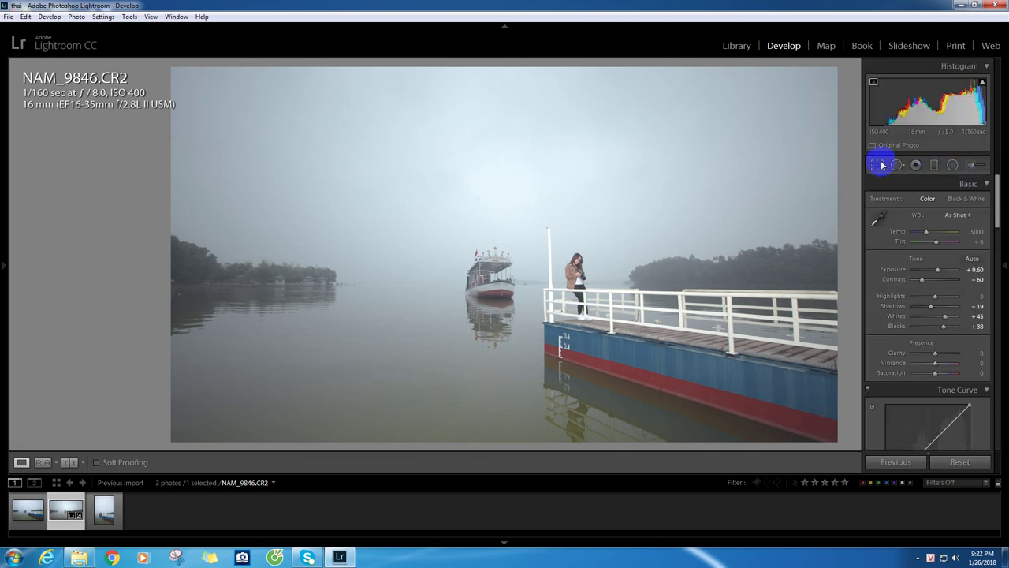
{"action": "left_click", "coordinate": [877, 164]}
{"action": "left_click_drag", "start_coordinate": [660, 332], "coordinate": [660, 304]}
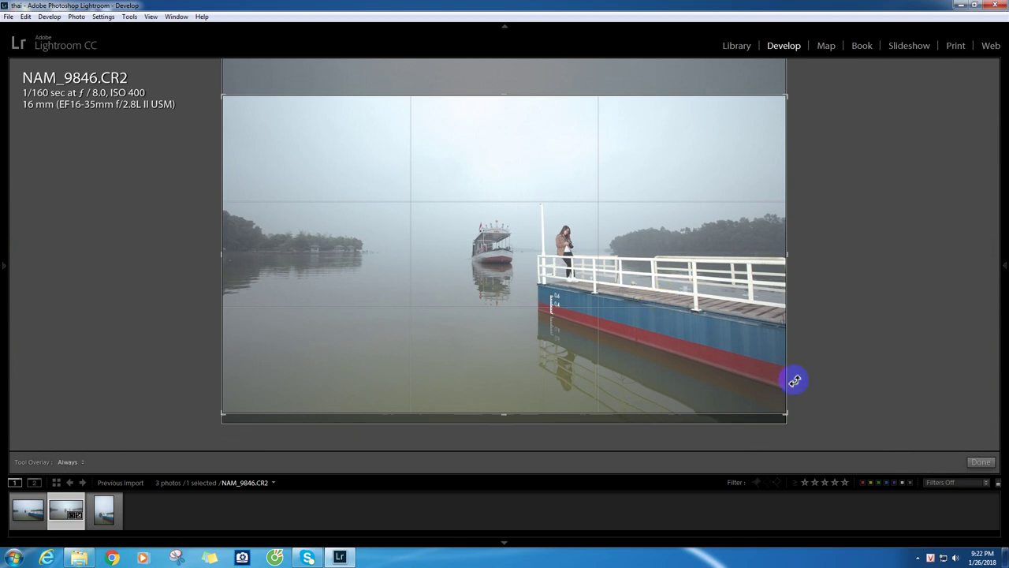
{"action": "left_click", "coordinate": [980, 463]}
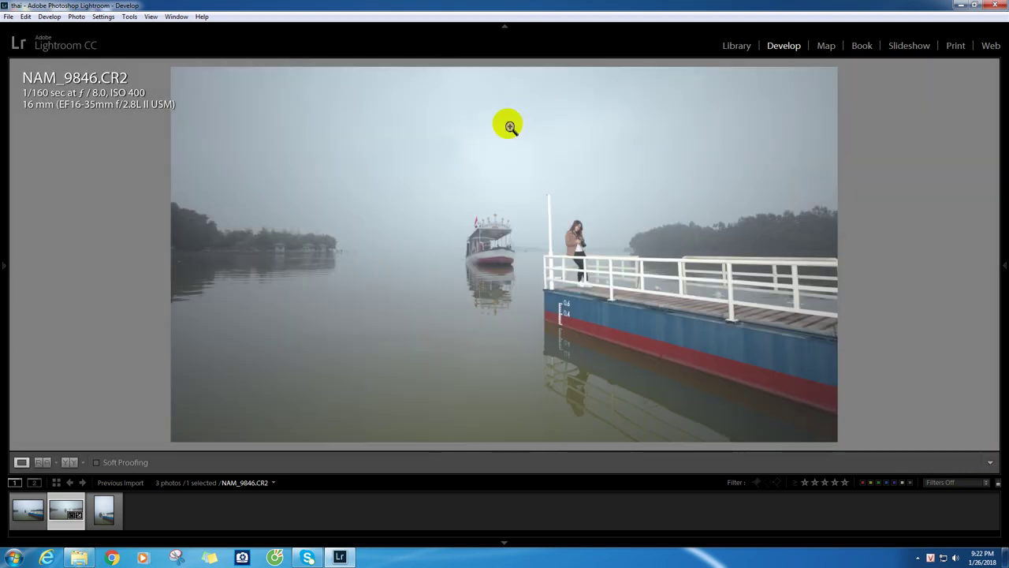
{"action": "left_click", "coordinate": [1005, 266]}
{"action": "left_click_drag", "start_coordinate": [999, 241], "coordinate": [1004, 408]}
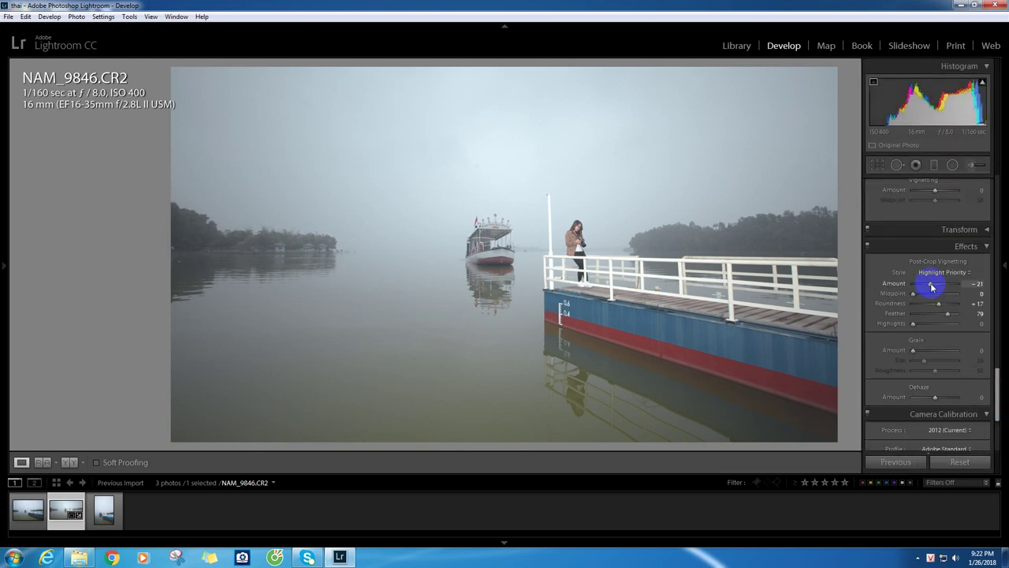
{"action": "left_click_drag", "start_coordinate": [931, 284], "coordinate": [928, 286]}
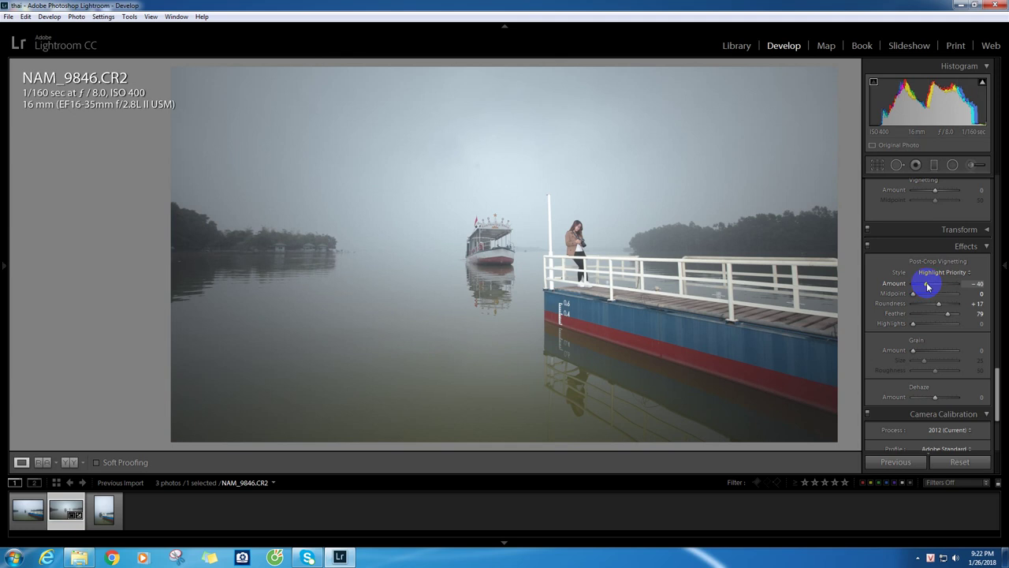
{"action": "key", "text": "ctrl+z"}
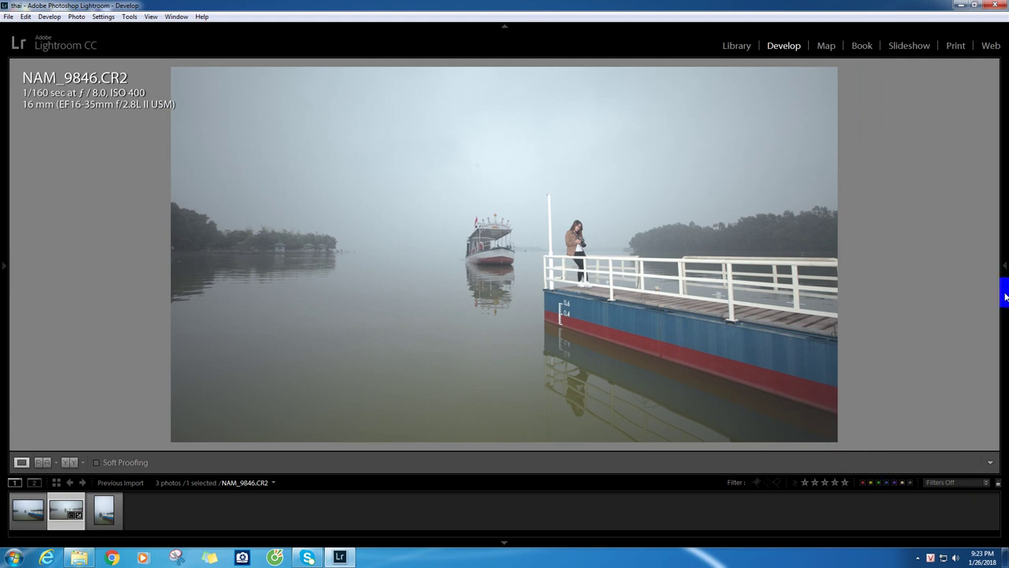
{"action": "left_click_drag", "start_coordinate": [1001, 403], "coordinate": [1000, 196]}
- On the Red tone curve, pull down the highlights and delete the test point
{"action": "left_click_drag", "start_coordinate": [998, 213], "coordinate": [999, 218]}
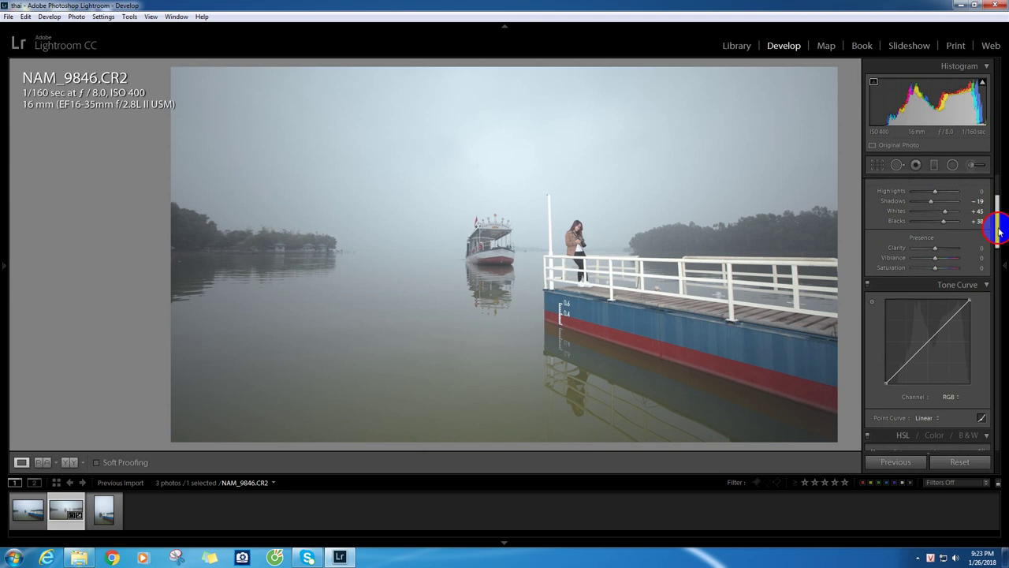
{"action": "left_click", "coordinate": [950, 388]}
{"action": "left_click", "coordinate": [921, 413]}
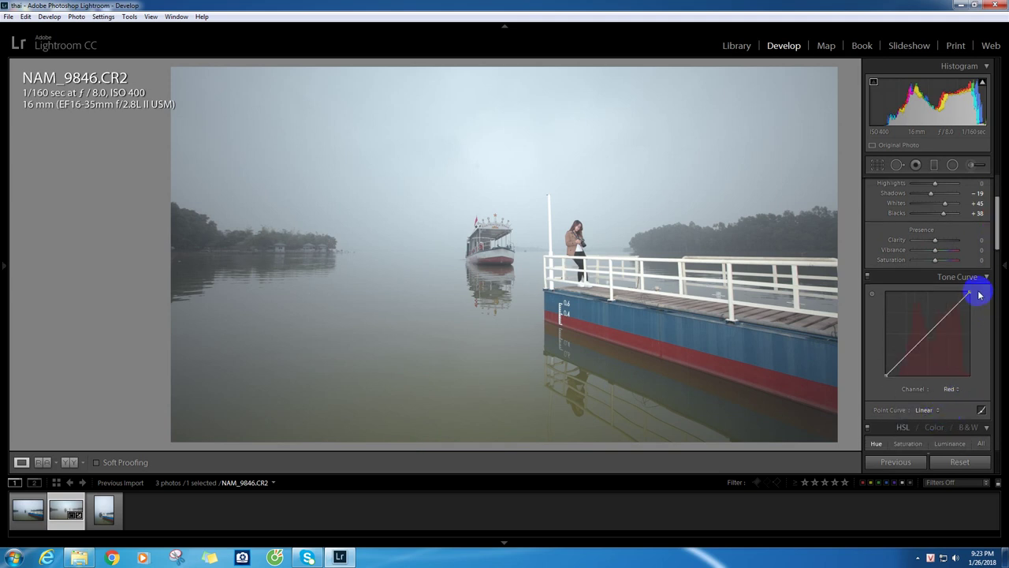
{"action": "mouse_move", "coordinate": [969, 294]}
{"action": "left_click_drag", "start_coordinate": [969, 292], "coordinate": [974, 304]}
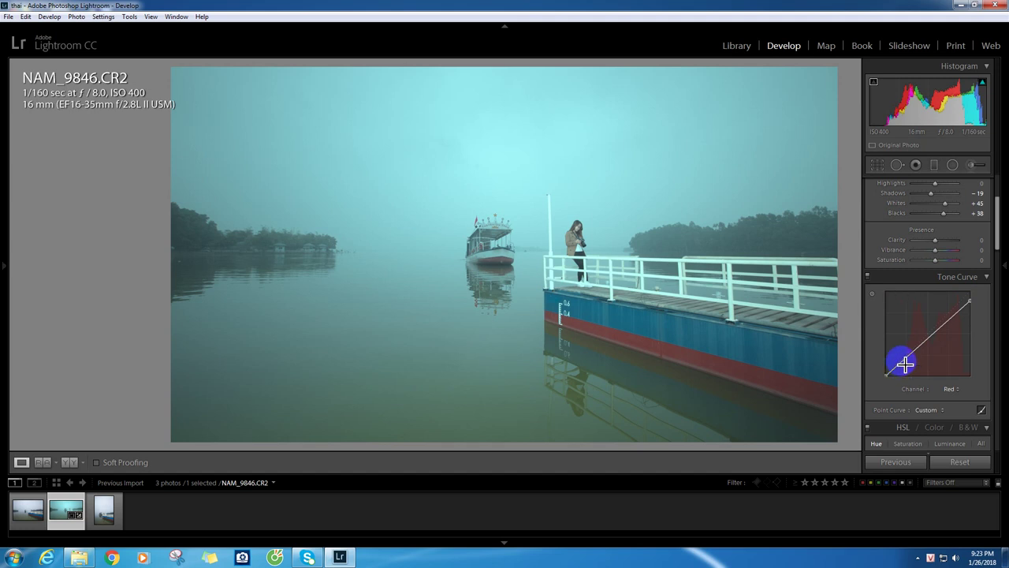
{"action": "left_click_drag", "start_coordinate": [904, 364], "coordinate": [904, 357]}
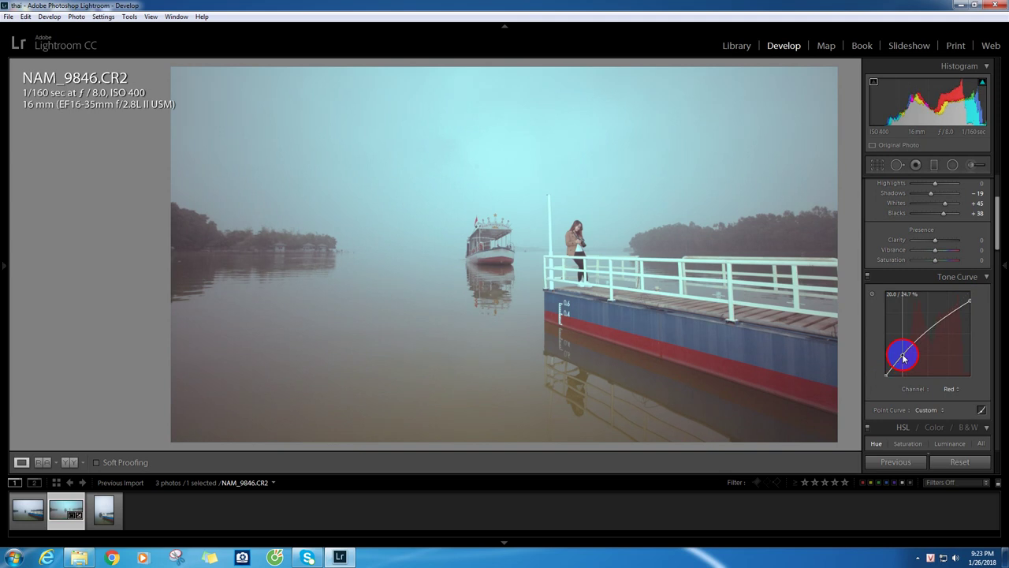
{"action": "right_click", "coordinate": [903, 357]}
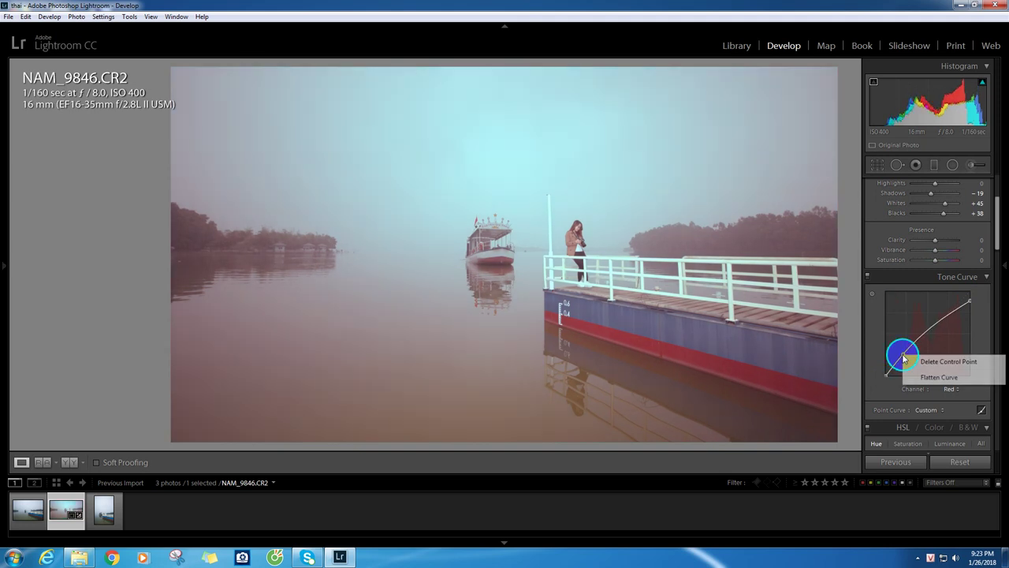
{"action": "left_click", "coordinate": [933, 363]}
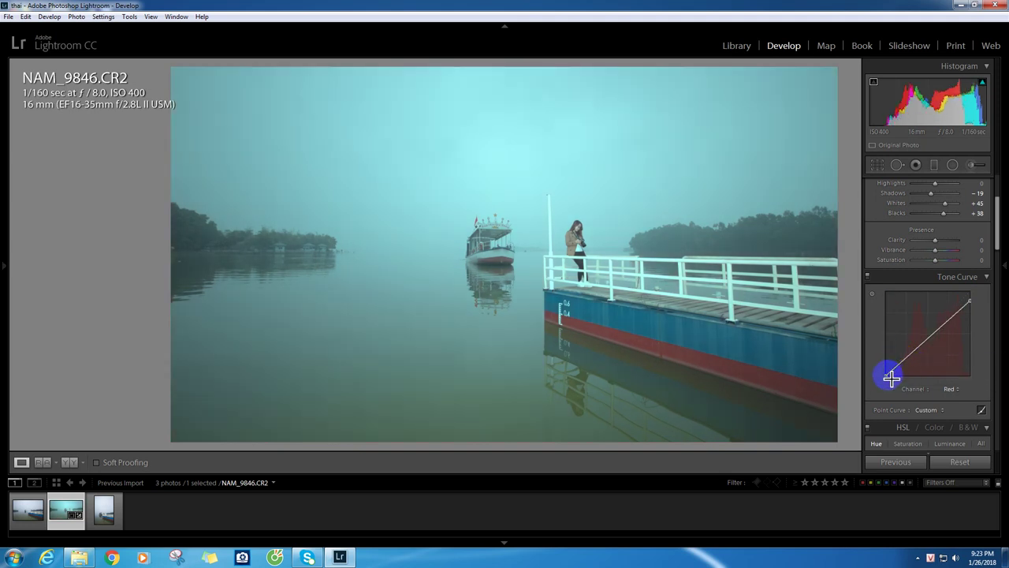
- Lift the red black point for a reddish shadow tint and switch to Green
{"action": "key", "text": "Tab"}
{"action": "left_click_drag", "start_coordinate": [885, 373], "coordinate": [887, 368]}
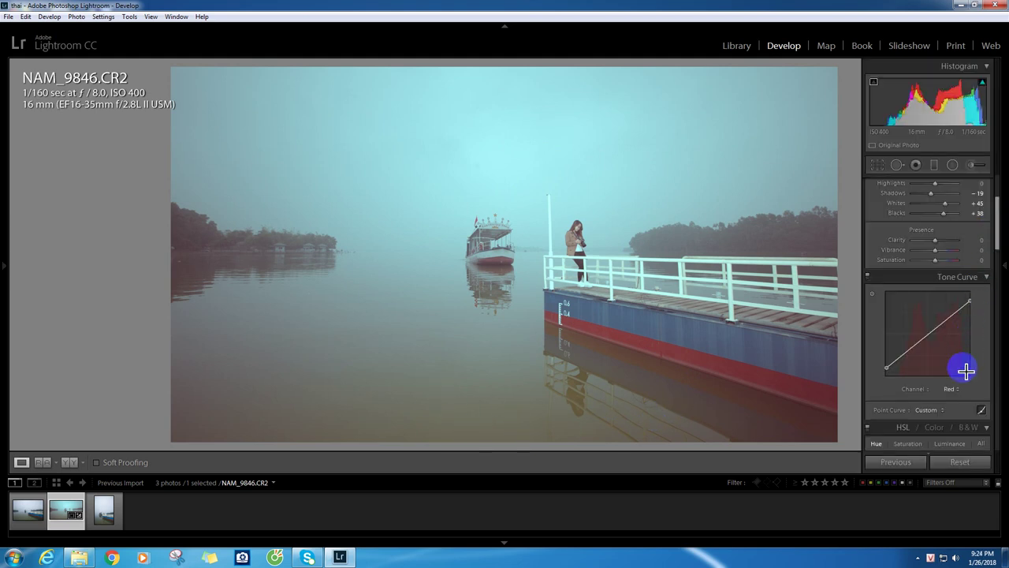
{"action": "left_click", "coordinate": [951, 388]}
{"action": "left_click", "coordinate": [938, 426]}
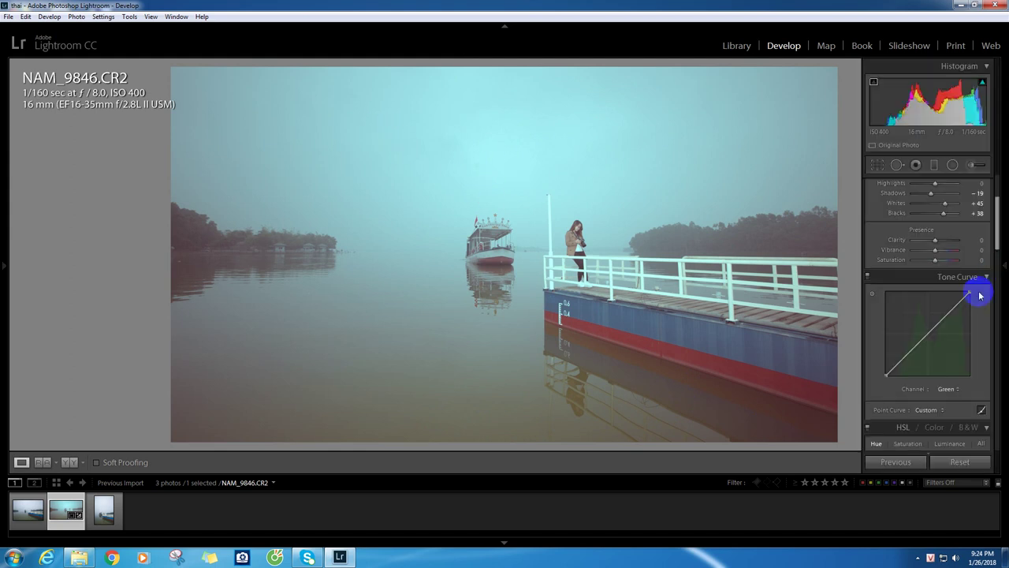
- Lower the Green curve's highlights and lift its black point to 11.0%
{"action": "left_click_drag", "start_coordinate": [969, 294], "coordinate": [972, 302]}
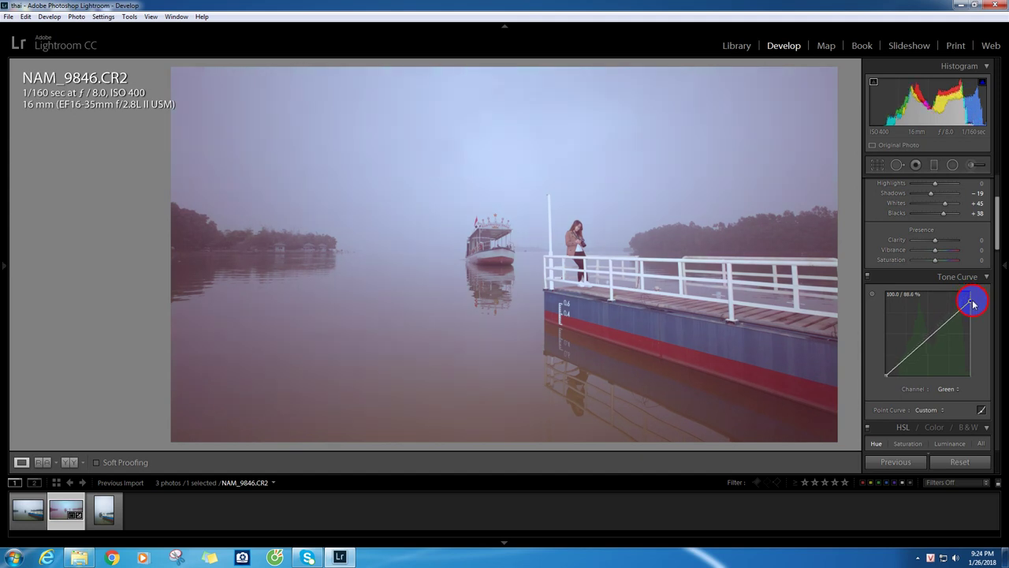
{"action": "left_click", "coordinate": [903, 364]}
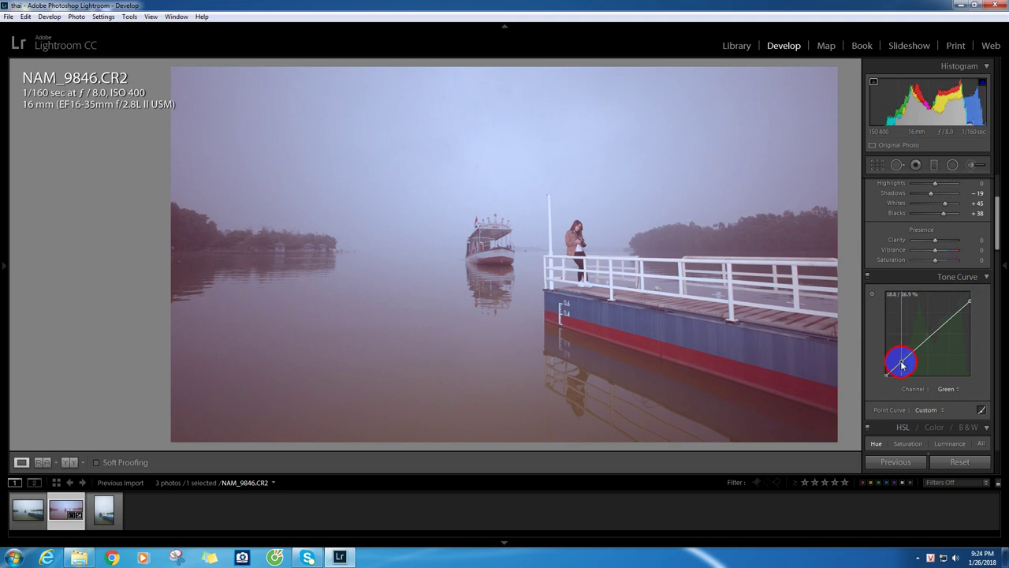
{"action": "left_click_drag", "start_coordinate": [903, 364], "coordinate": [900, 362]}
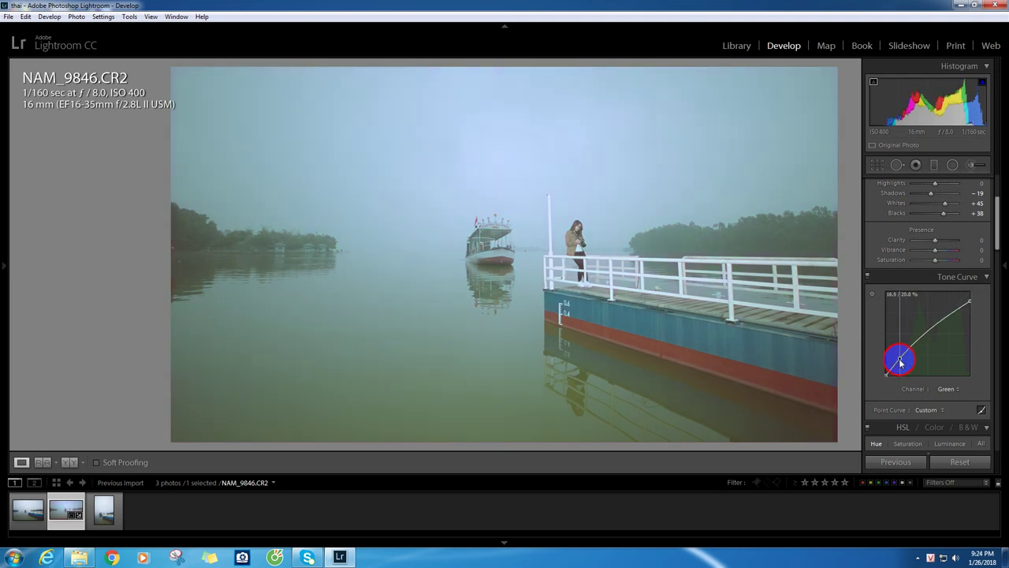
{"action": "right_click", "coordinate": [899, 358]}
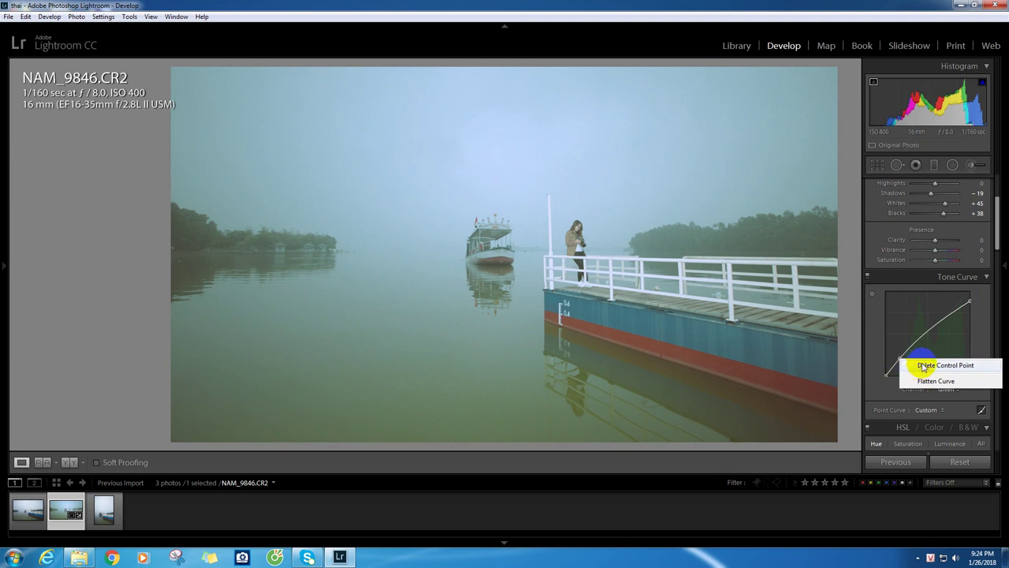
{"action": "left_click", "coordinate": [922, 362]}
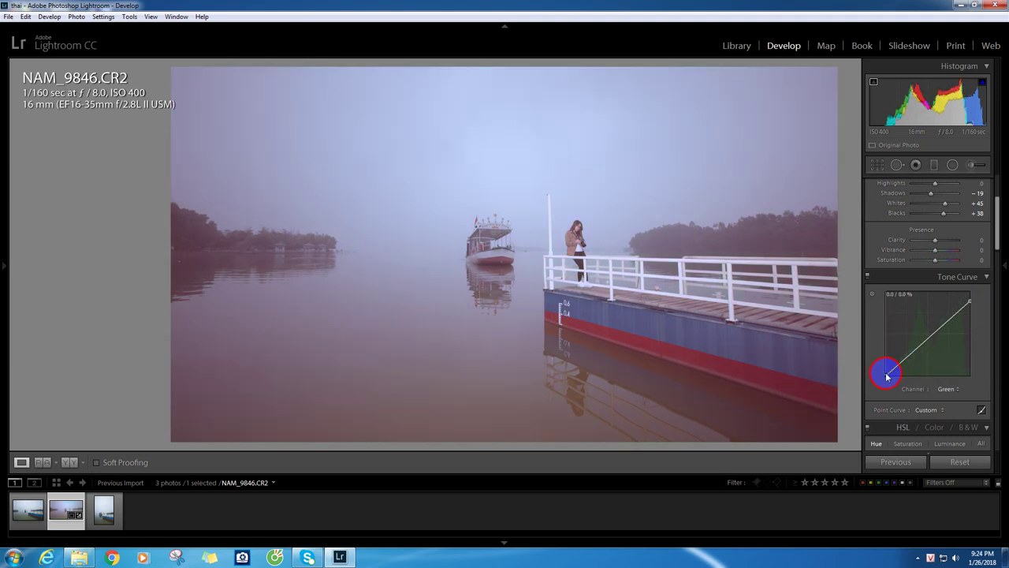
{"action": "left_click_drag", "start_coordinate": [886, 377], "coordinate": [885, 370]}
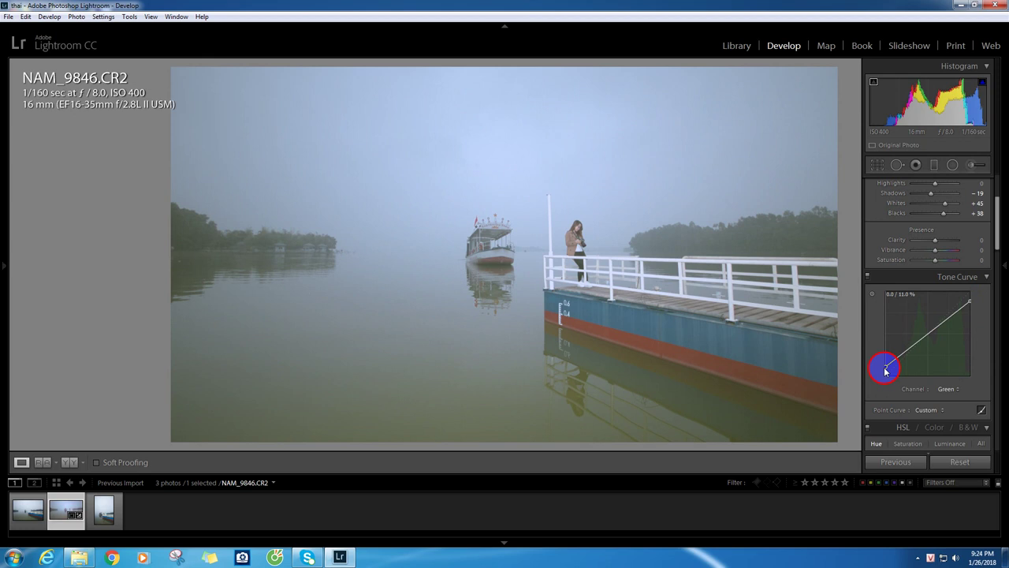
{"action": "left_click", "coordinate": [949, 390]}
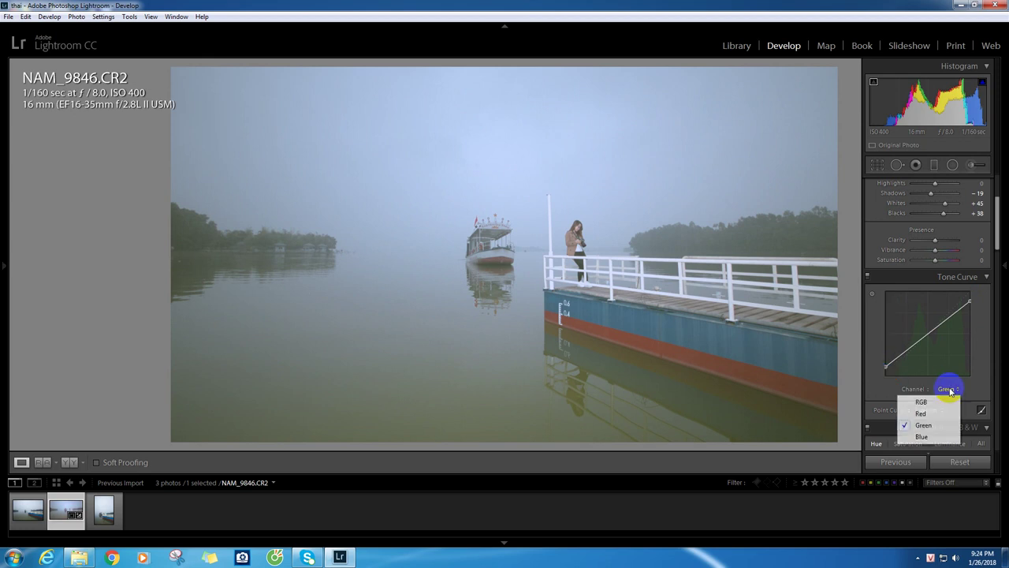
- On the Blue curve, lower the white point, lift the black point and dip the upper mids
{"action": "left_click", "coordinate": [938, 440]}
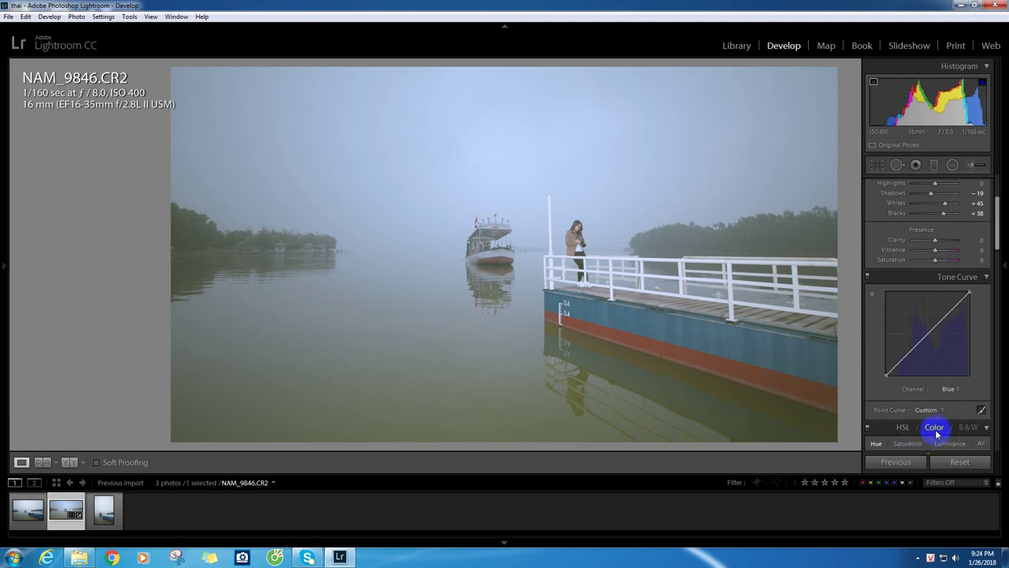
{"action": "left_click", "coordinate": [969, 293]}
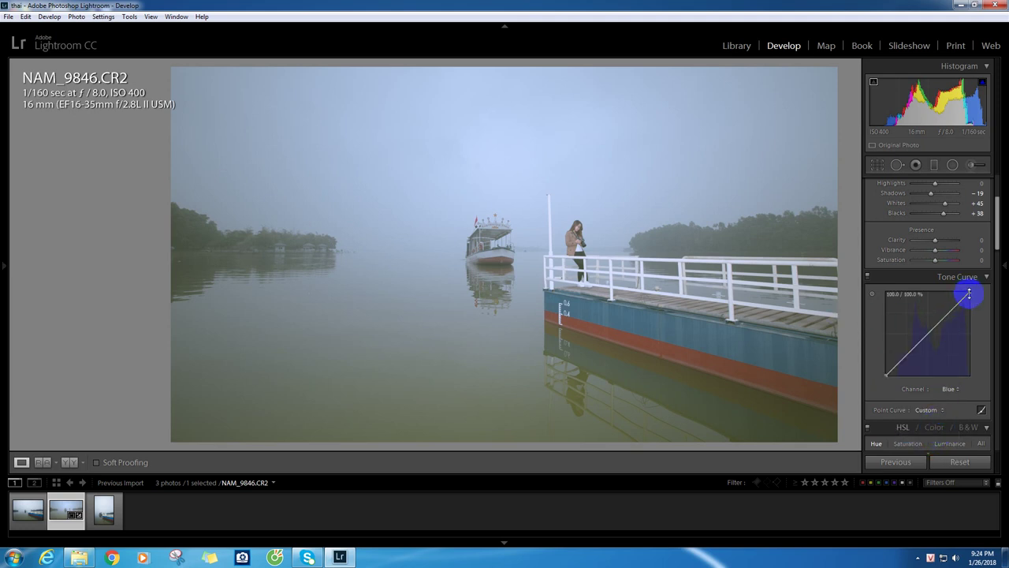
{"action": "left_click_drag", "start_coordinate": [971, 295], "coordinate": [973, 302]}
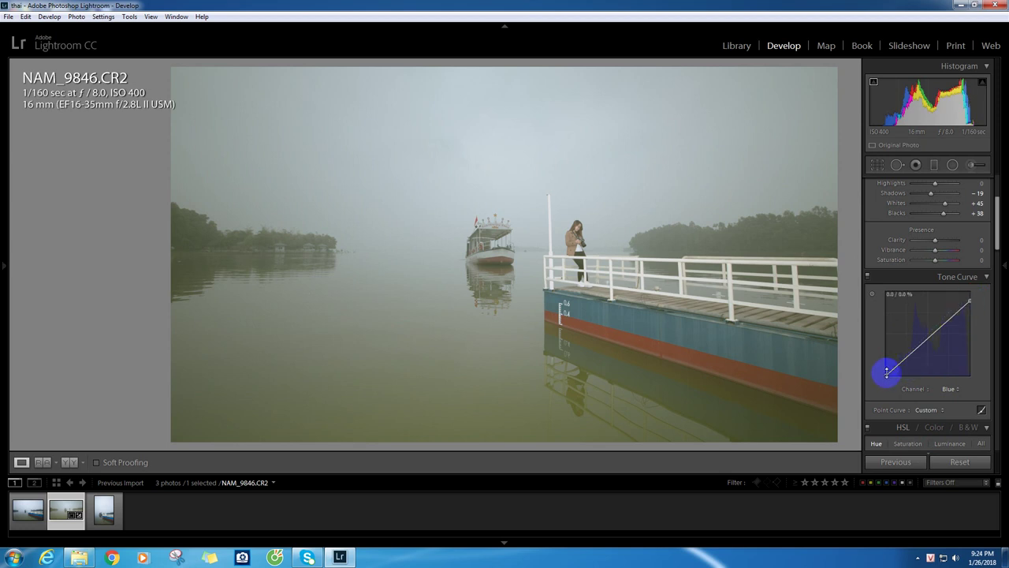
{"action": "left_click_drag", "start_coordinate": [889, 376], "coordinate": [888, 369]}
{"action": "left_click", "coordinate": [1006, 430]}
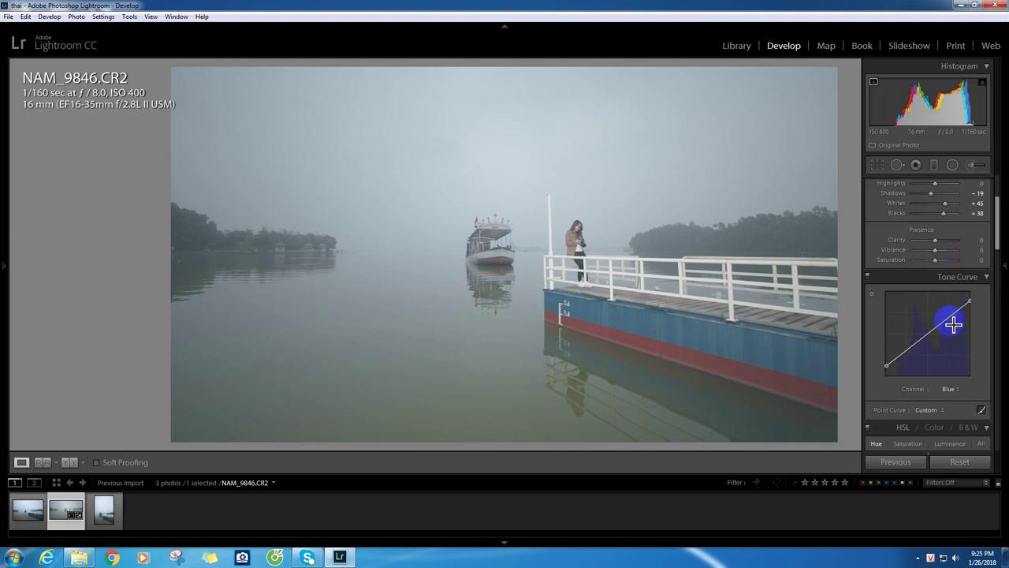
{"action": "left_click_drag", "start_coordinate": [954, 321], "coordinate": [951, 320]}
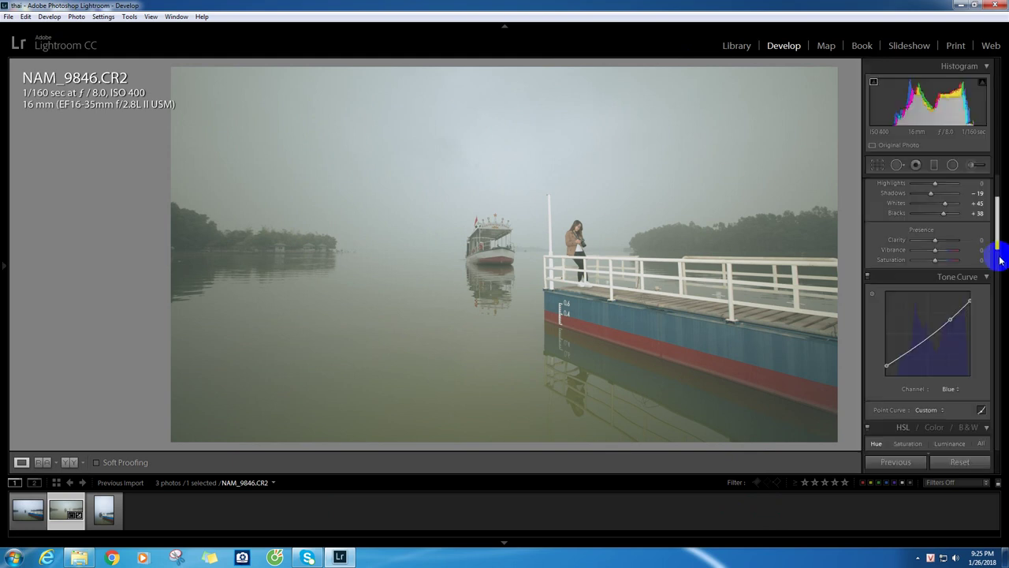
{"action": "left_click_drag", "start_coordinate": [998, 238], "coordinate": [1002, 252]}
- Return the Tone Curve to the RGB channel and hide the presets panel
{"action": "left_click", "coordinate": [950, 299]}
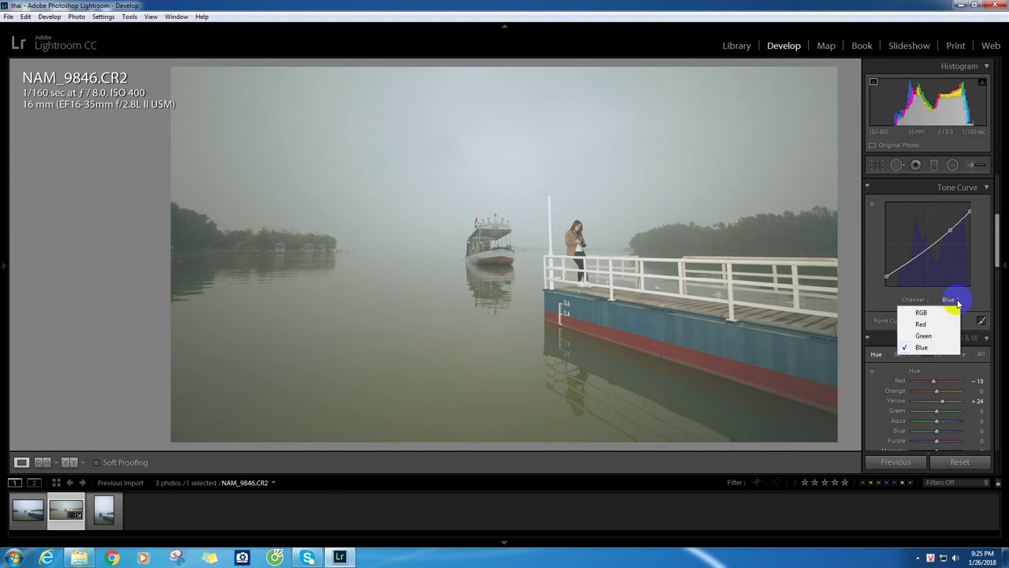
{"action": "left_click", "coordinate": [943, 312]}
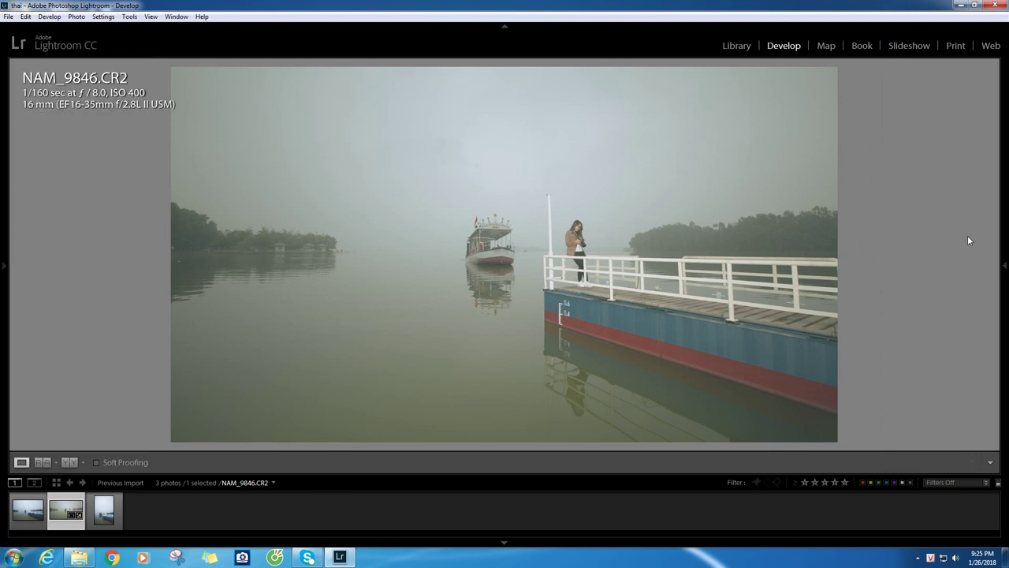
{"action": "left_click", "coordinate": [516, 163]}
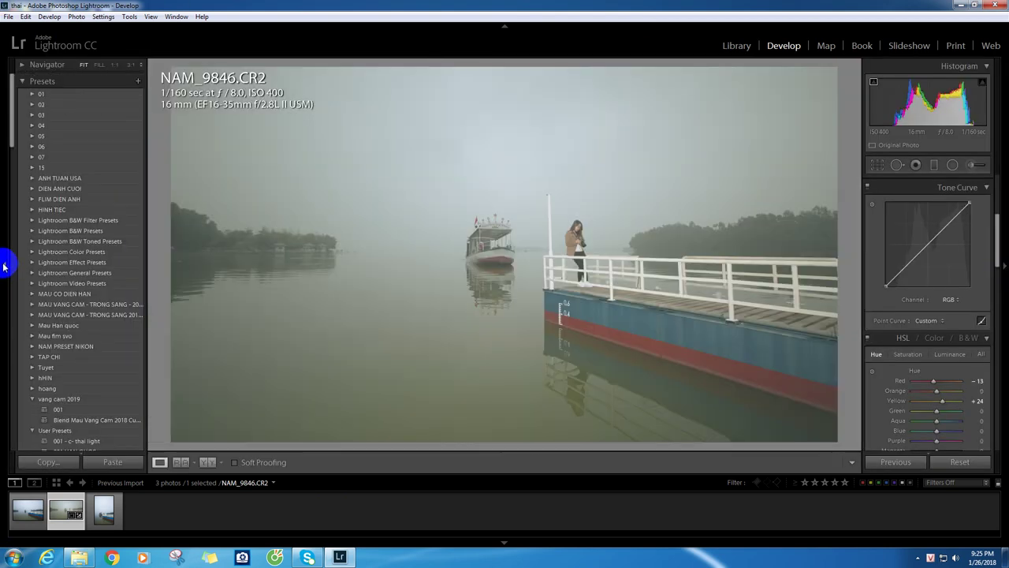
{"action": "left_click", "coordinate": [3, 267]}
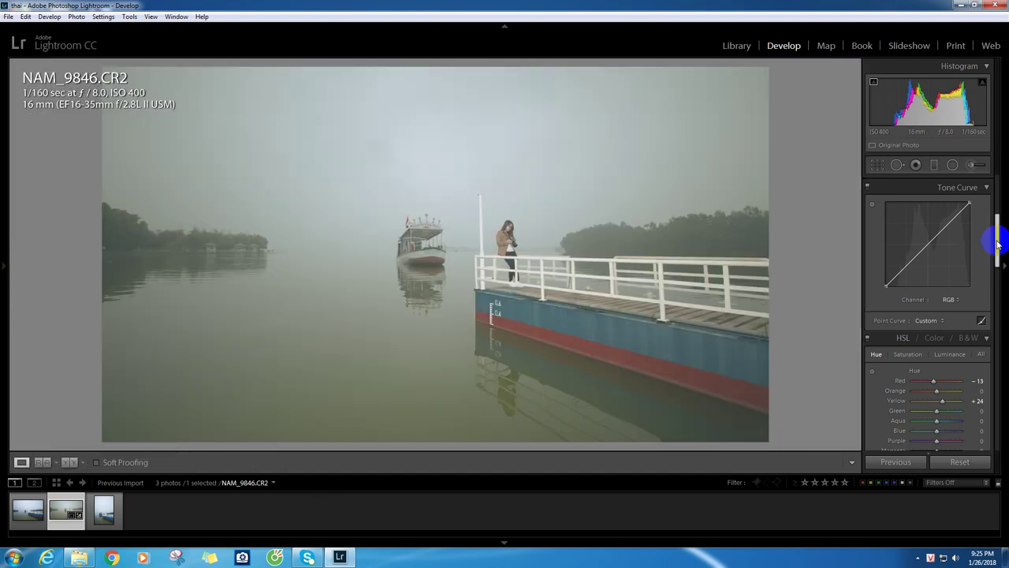
{"action": "left_click_drag", "start_coordinate": [998, 246], "coordinate": [998, 233]}
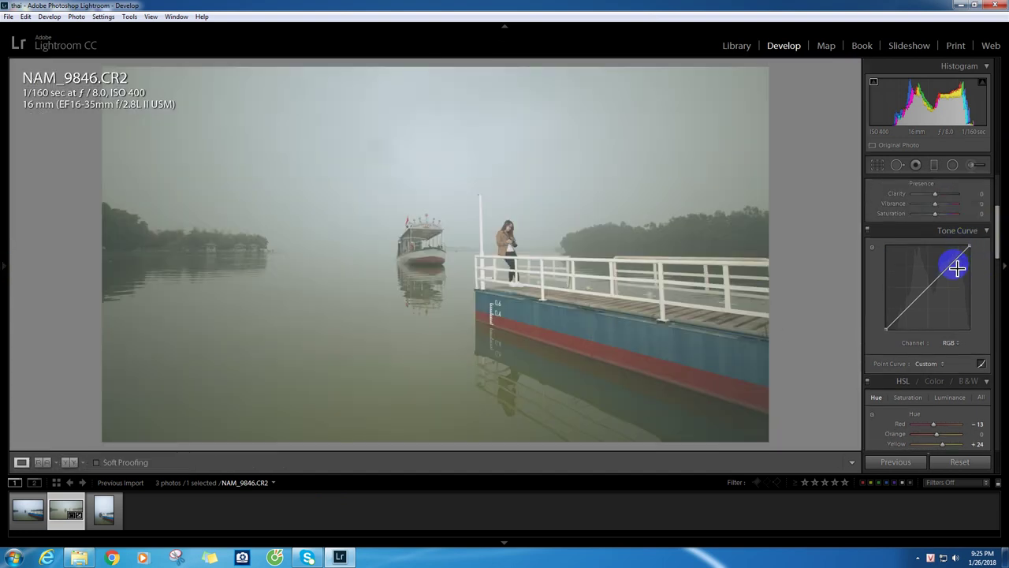
- Add highlight, midtone, lower-mid and shadow points forming a gentle S-curve
{"action": "left_click_drag", "start_coordinate": [957, 268], "coordinate": [955, 258]}
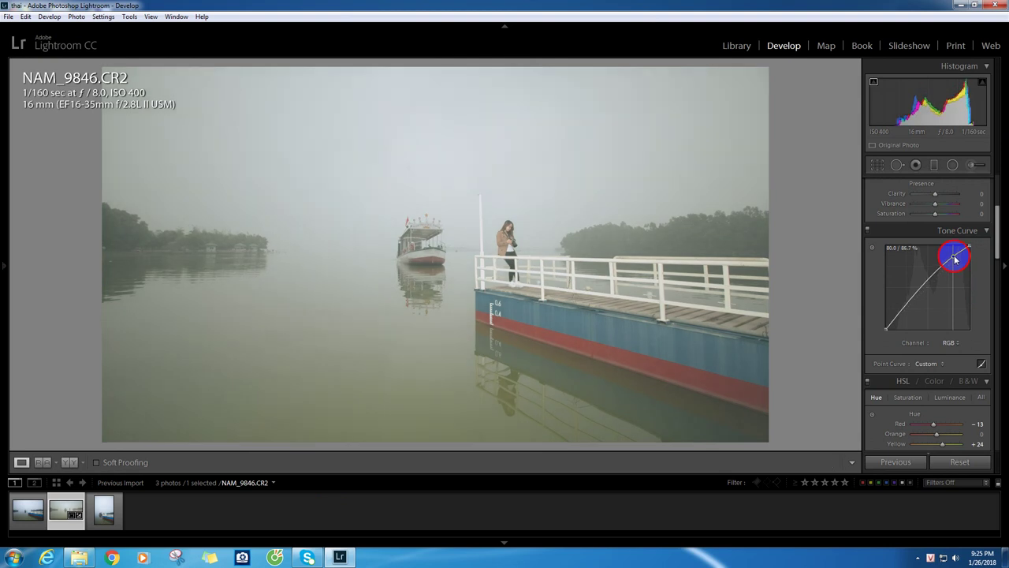
{"action": "left_click_drag", "start_coordinate": [936, 278], "coordinate": [935, 276]}
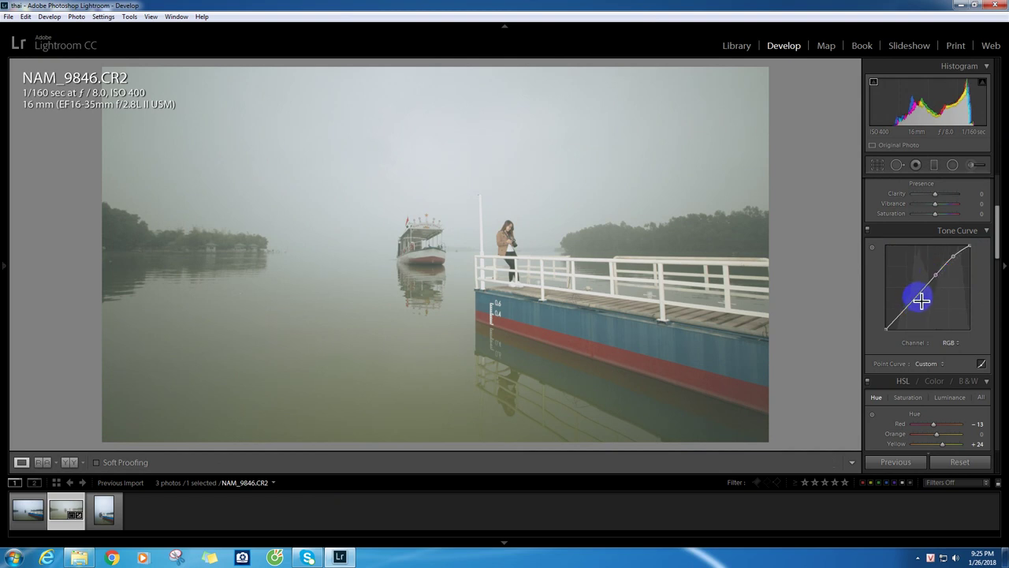
{"action": "left_click", "coordinate": [917, 297]}
{"action": "left_click_drag", "start_coordinate": [917, 299], "coordinate": [917, 300]}
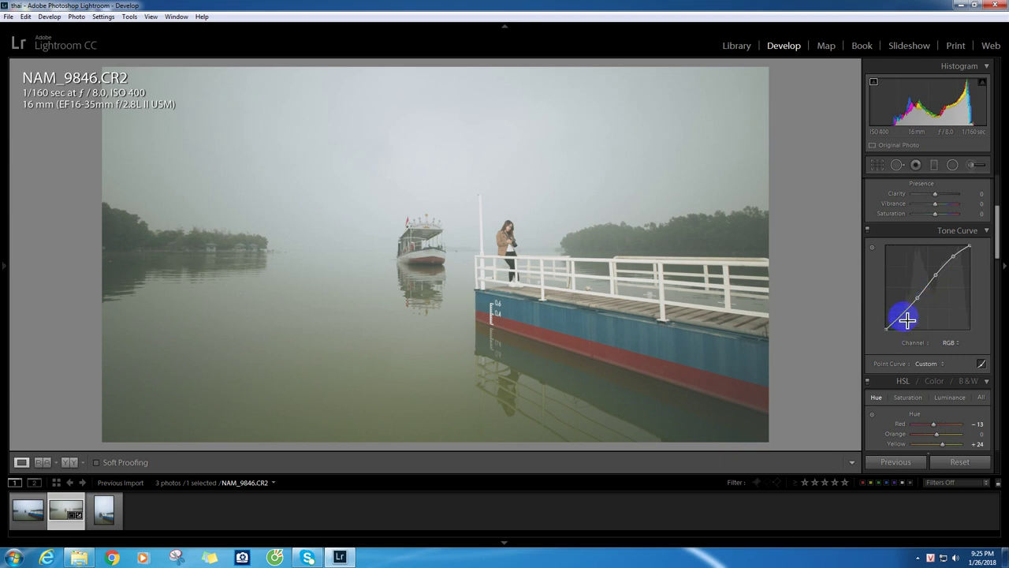
{"action": "left_click", "coordinate": [906, 316]}
{"action": "left_click_drag", "start_coordinate": [906, 317], "coordinate": [906, 316]}
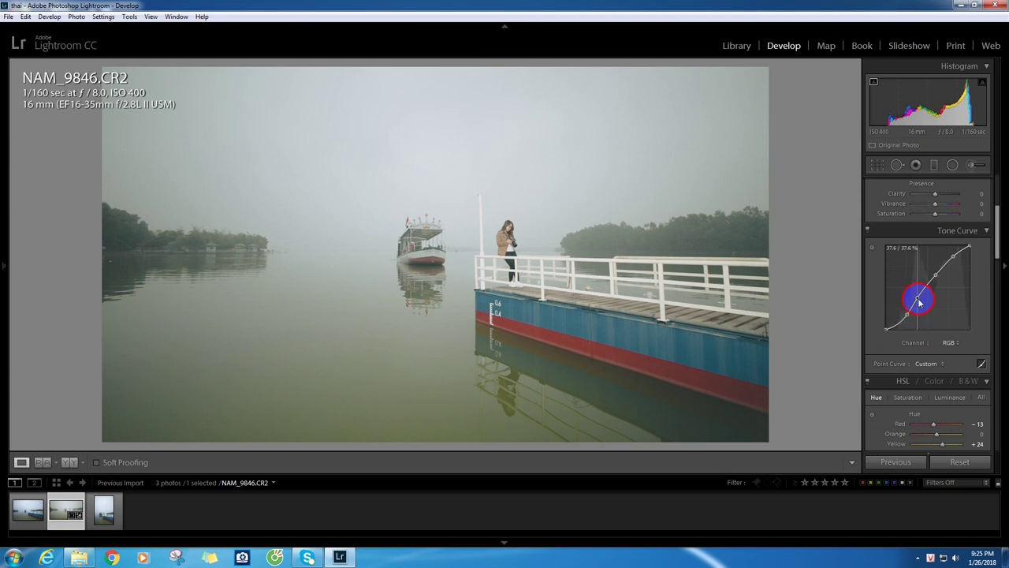
{"action": "mouse_move", "coordinate": [918, 300]}
{"action": "left_mouse_down"}
{"action": "mouse_move", "coordinate": [939, 277]}
{"action": "mouse_move", "coordinate": [909, 317]}
{"action": "left_mouse_up"}
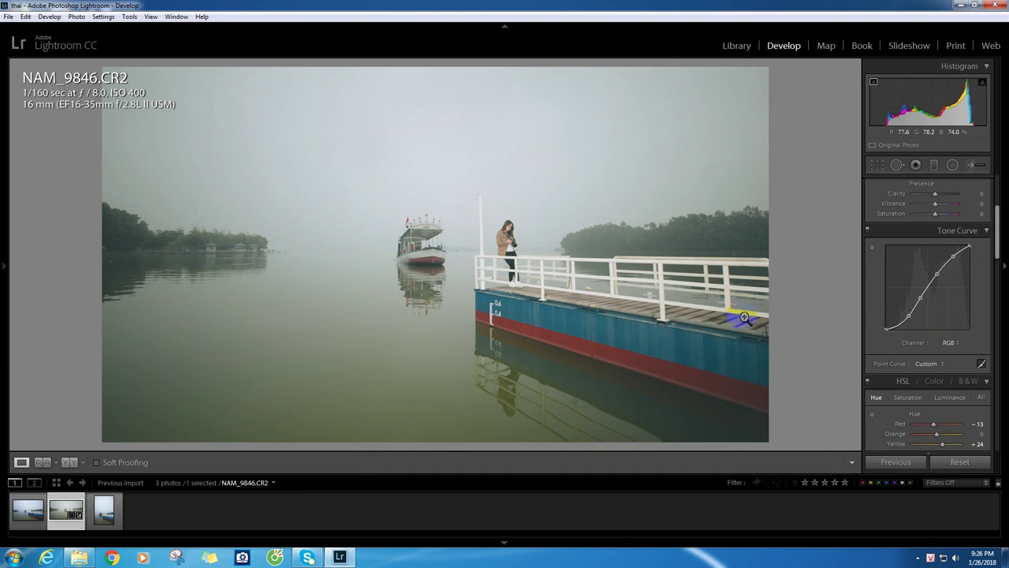
{"action": "left_click_drag", "start_coordinate": [998, 240], "coordinate": [999, 273]}
- Set split-toning Highlights to Hue 63 and Saturation 45
{"action": "left_click", "coordinate": [983, 343]}
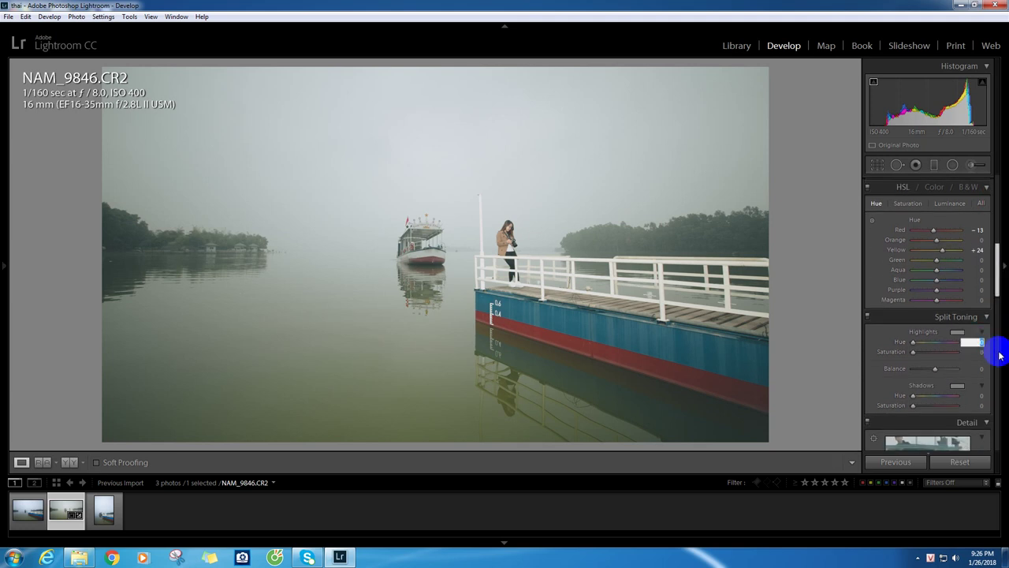
{"action": "type", "text": "63"}
{"action": "key", "text": "Return"}
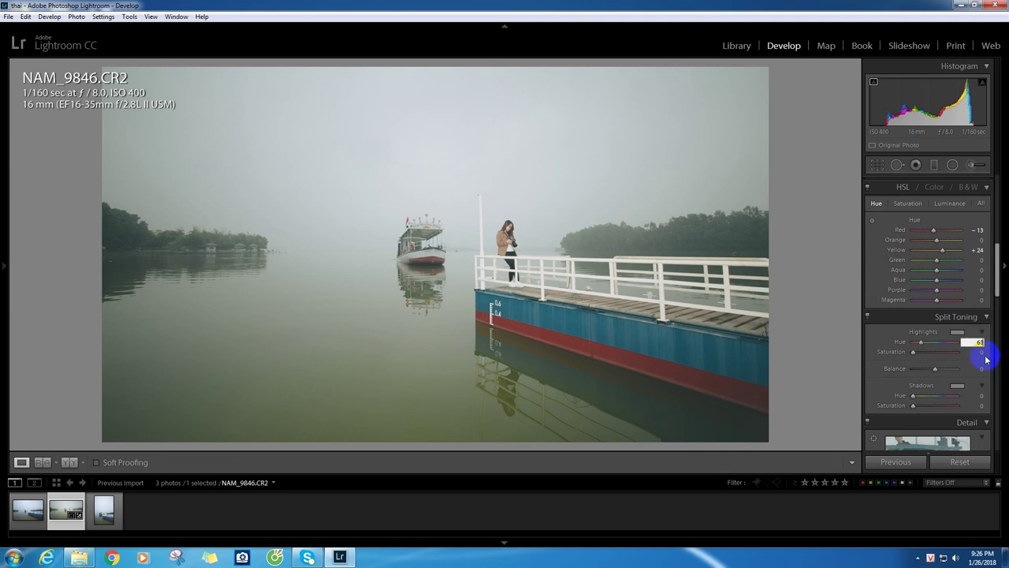
{"action": "key", "text": "Tab"}
{"action": "key", "text": "Return"}
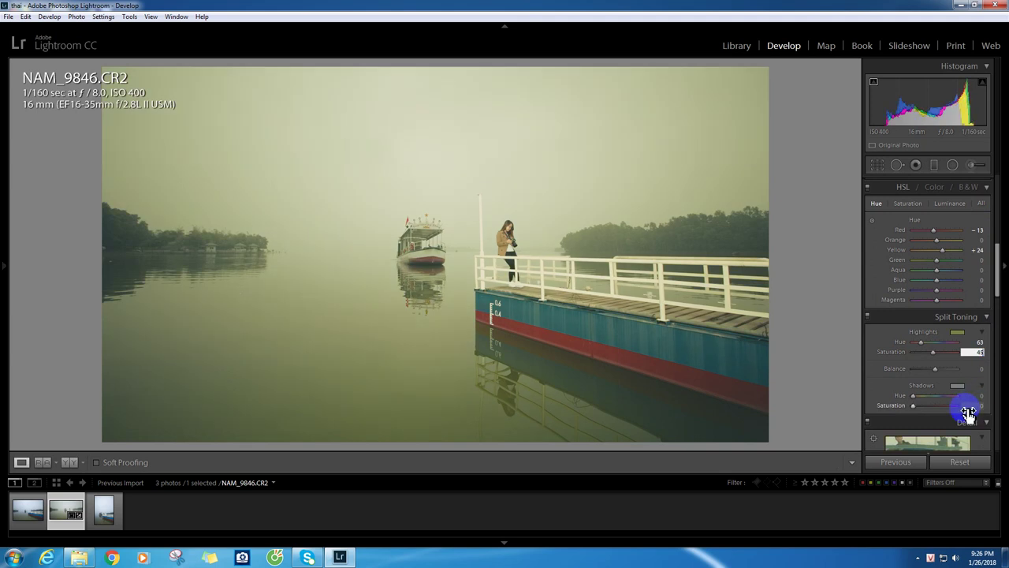
- Set Shadows to Hue 274, Saturation 8 and adjust the Balance slider
{"action": "left_click", "coordinate": [985, 397]}
{"action": "type", "text": "274"}
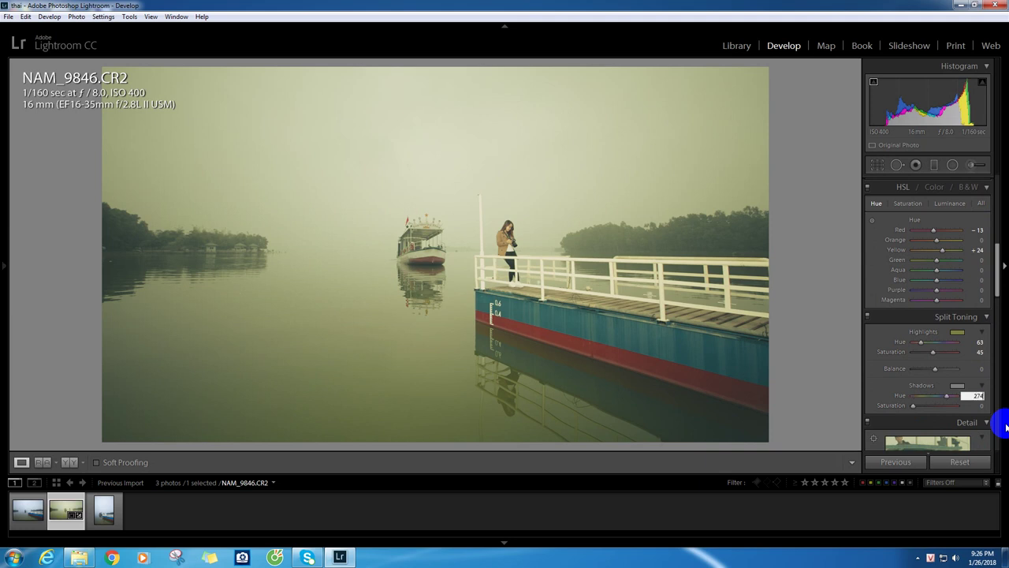
{"action": "key", "text": "Tab"}
{"action": "type", "text": "8"}
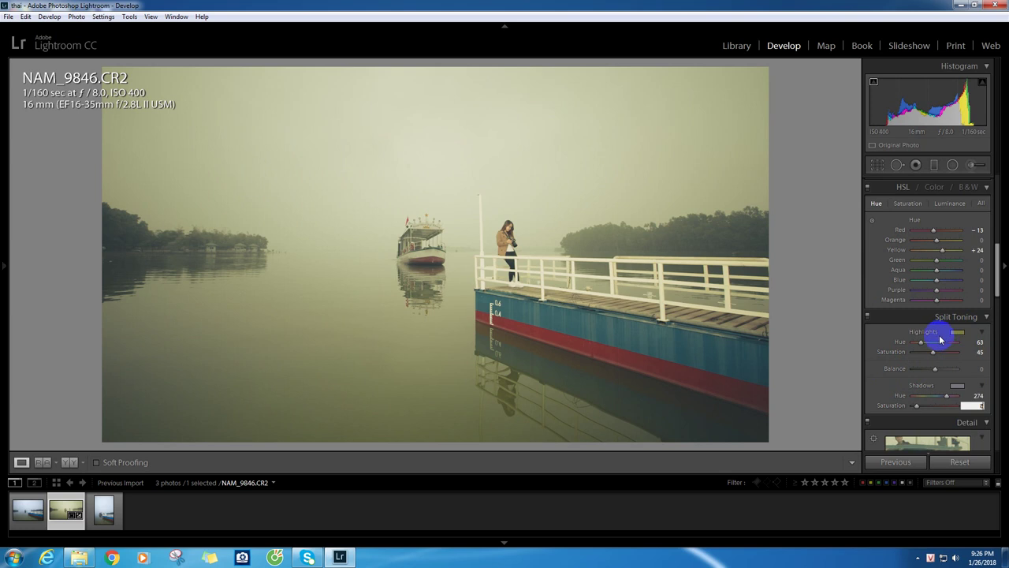
{"action": "mouse_move", "coordinate": [935, 370]}
{"action": "left_mouse_down"}
{"action": "mouse_move", "coordinate": [961, 373]}
{"action": "mouse_move", "coordinate": [904, 376]}
{"action": "left_mouse_up"}
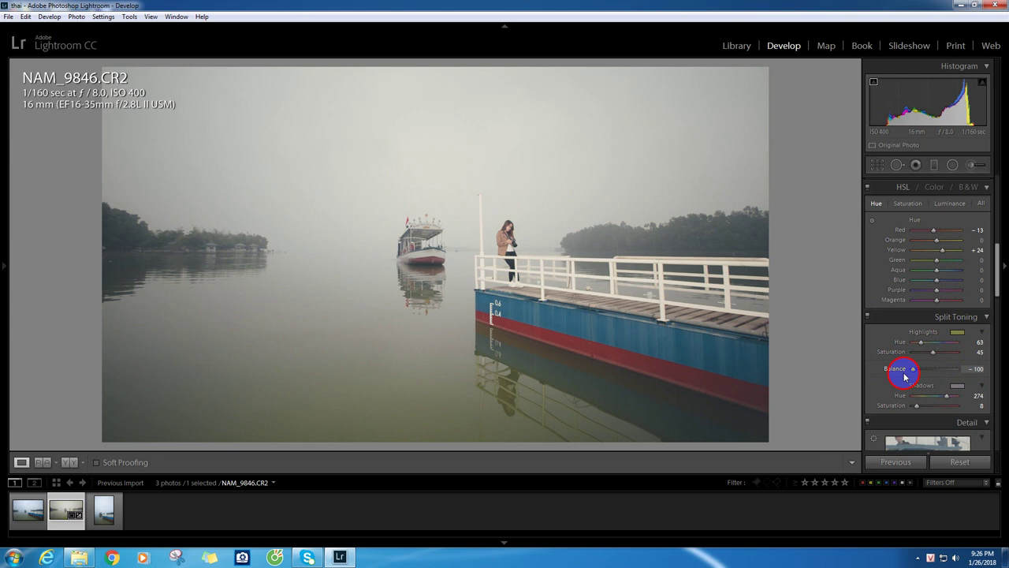
- Try split-toning balance at both extremes and highlight saturation at 50, then 20
{"action": "mouse_move", "coordinate": [905, 376]}
{"action": "left_mouse_down"}
{"action": "mouse_move", "coordinate": [975, 373]}
{"action": "mouse_move", "coordinate": [906, 381]}
{"action": "left_mouse_up"}
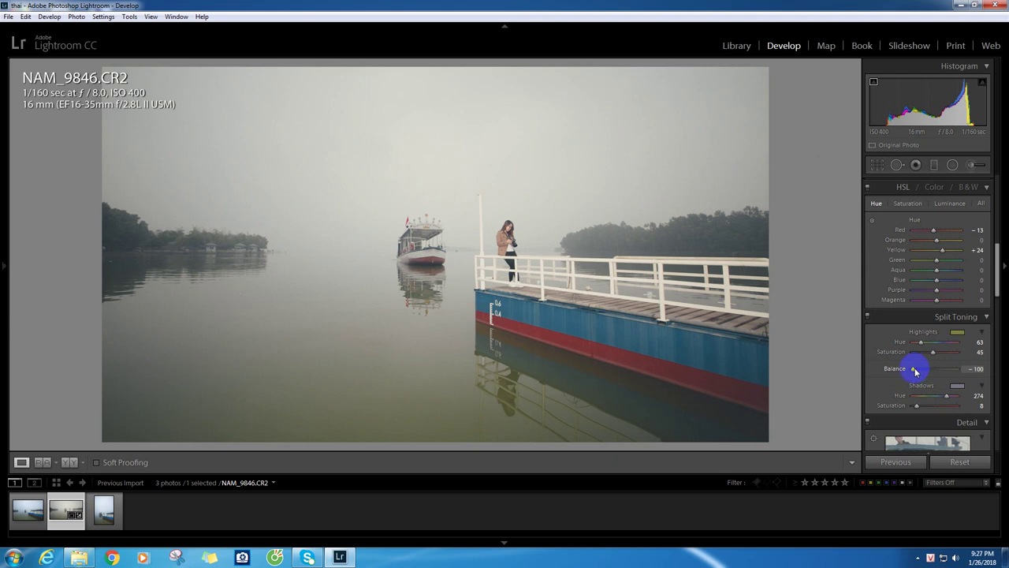
{"action": "mouse_move", "coordinate": [915, 371]}
{"action": "left_mouse_down"}
{"action": "mouse_move", "coordinate": [899, 375]}
{"action": "mouse_move", "coordinate": [980, 371]}
{"action": "left_mouse_up"}
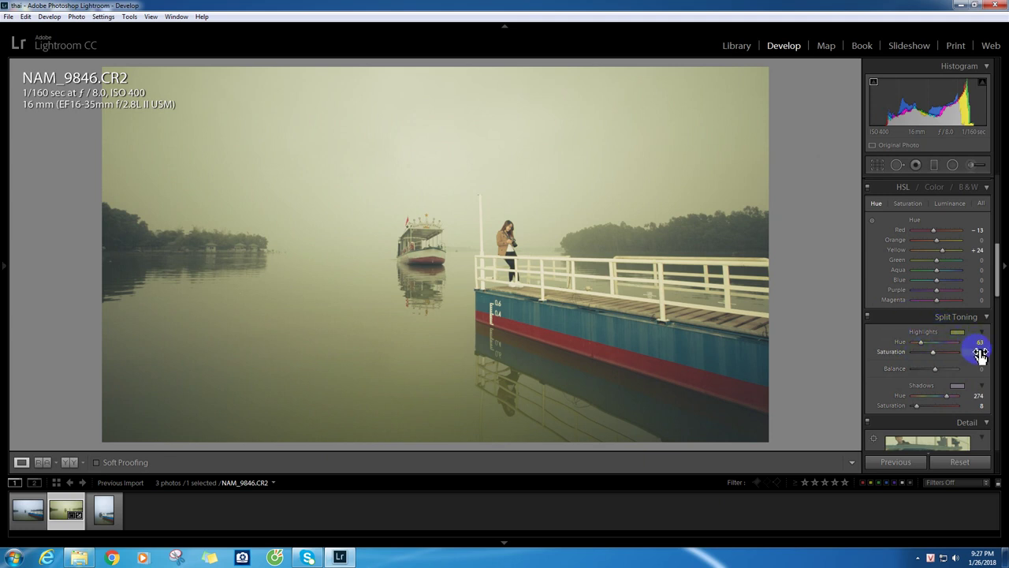
{"action": "left_click", "coordinate": [980, 352]}
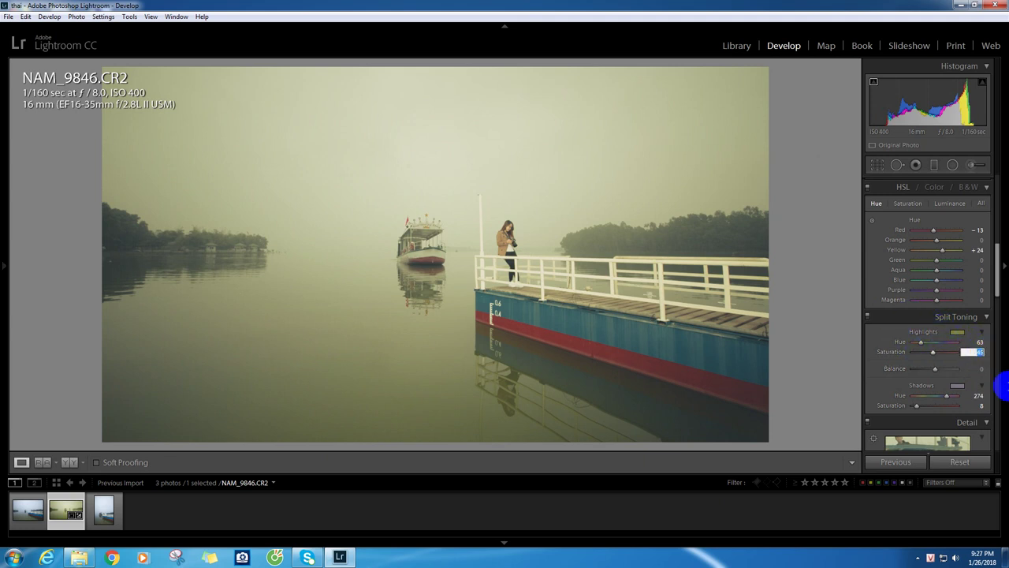
{"action": "type", "text": "50"}
{"action": "key", "text": "Return"}
{"action": "type", "text": "20"}
{"action": "key", "text": "Return"}
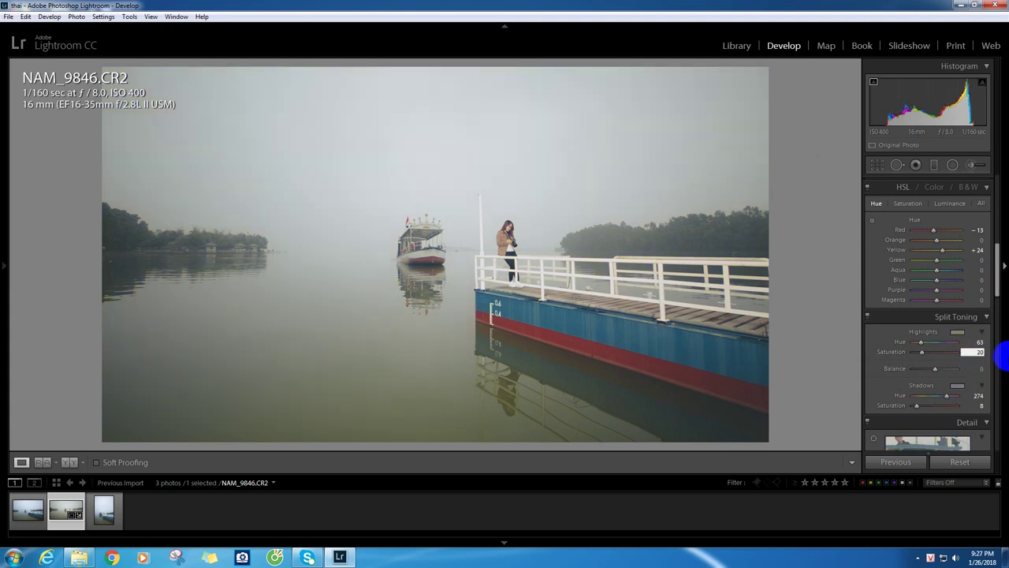
- Settle on highlight saturation 45 and a shadow-weighted balance of −79
{"action": "left_click", "coordinate": [996, 356]}
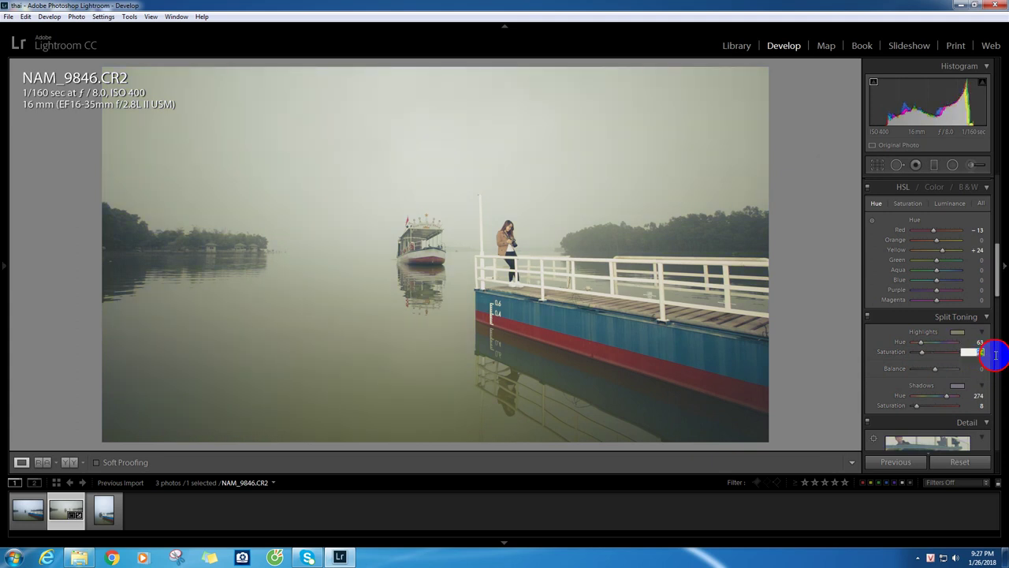
{"action": "type", "text": "45"}
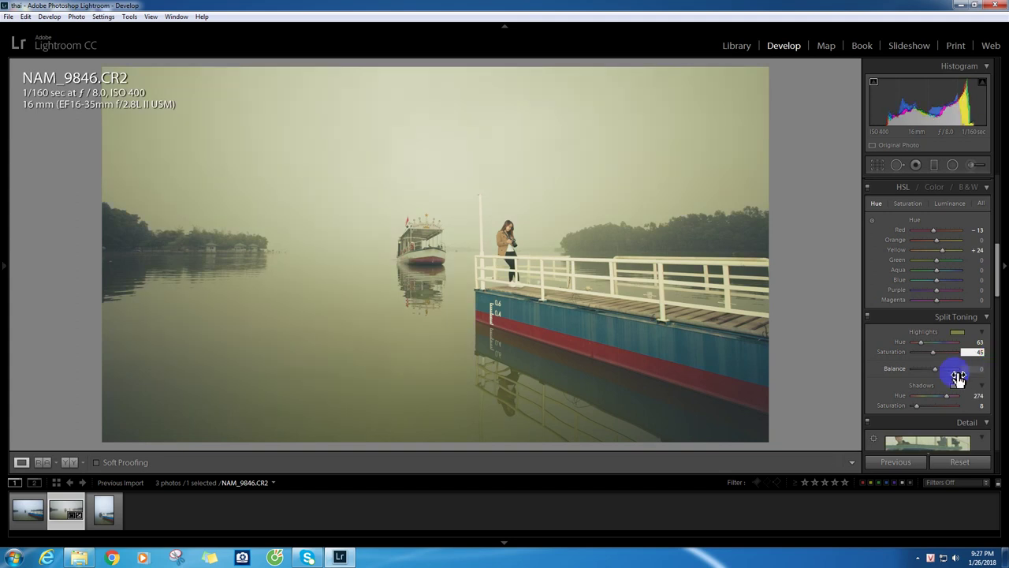
{"action": "left_click_drag", "start_coordinate": [935, 371], "coordinate": [924, 375]}
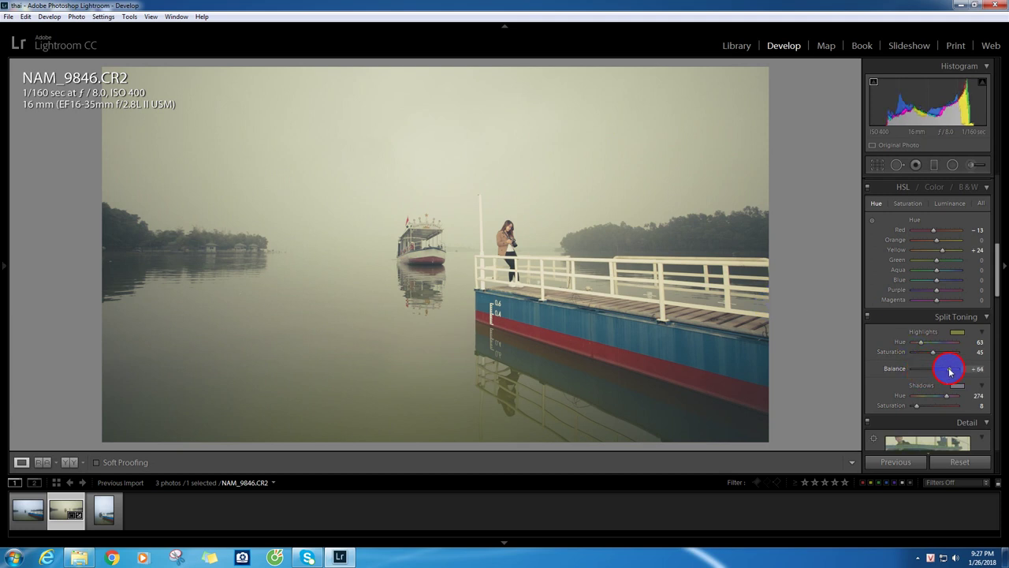
{"action": "left_click_drag", "start_coordinate": [924, 371], "coordinate": [922, 371]}
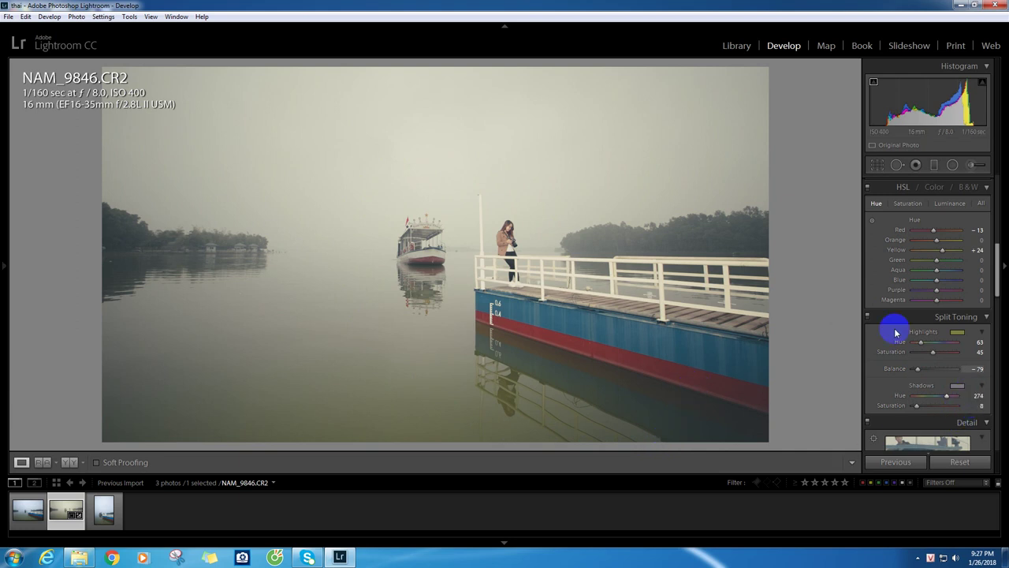
- Inspect the woman at 1:1 zoom, then view NAM_9846.CR2 Before & After side by side
{"action": "left_click", "coordinate": [523, 222]}
{"action": "left_click_drag", "start_coordinate": [519, 219], "coordinate": [612, 249]}
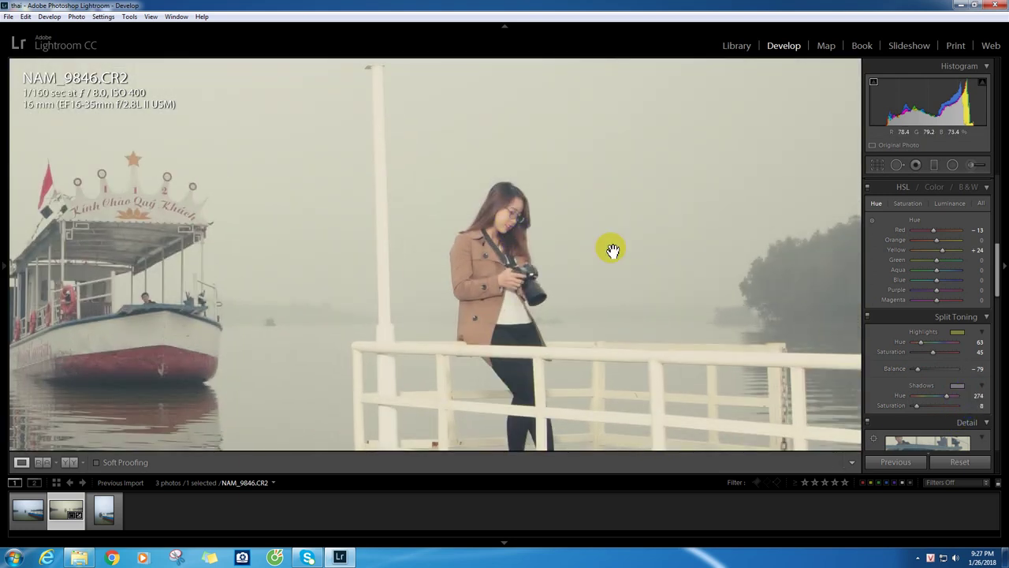
{"action": "left_click", "coordinate": [612, 250]}
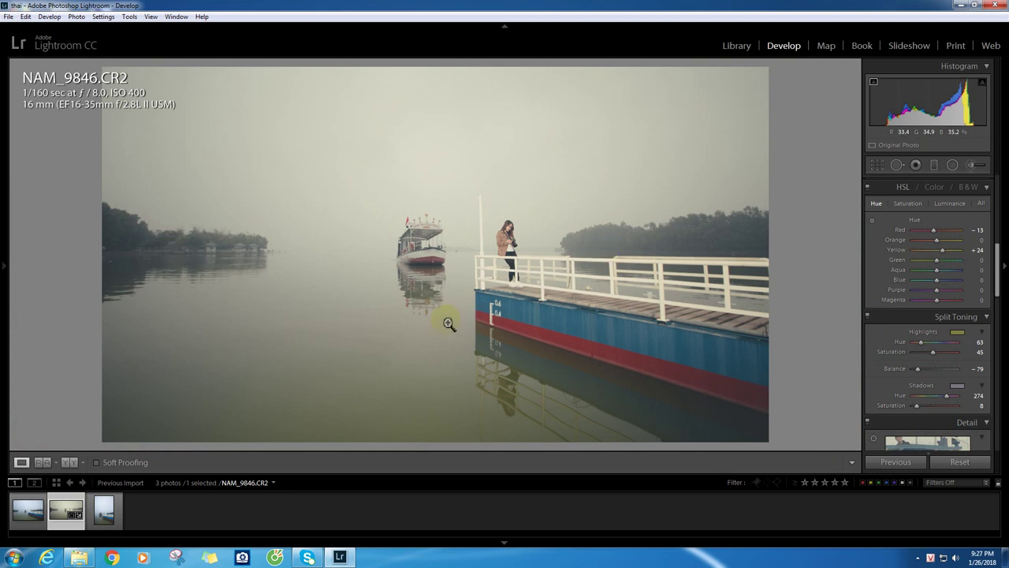
{"action": "key", "text": "y"}
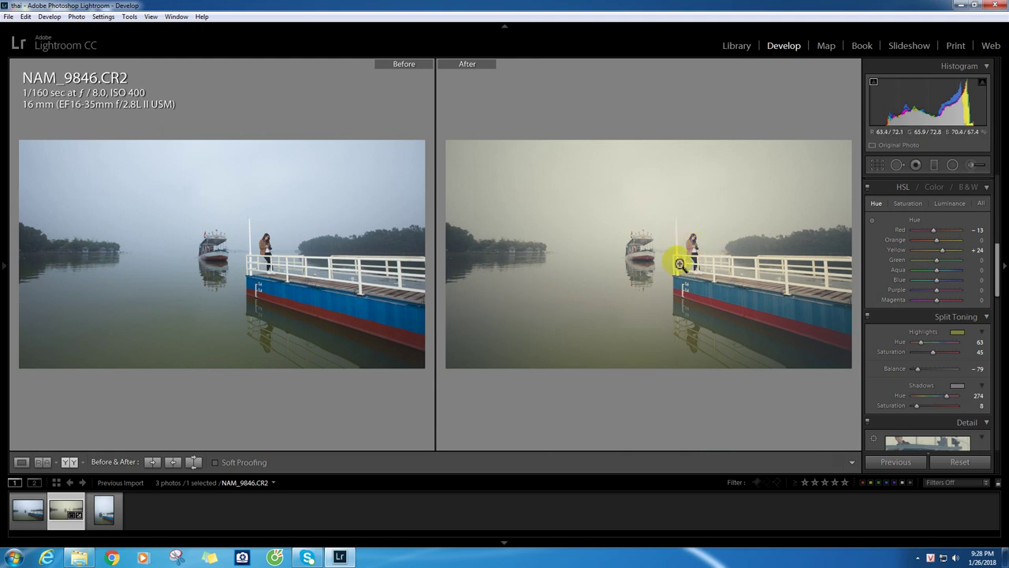
{"action": "left_click_drag", "start_coordinate": [998, 252], "coordinate": [1000, 373]}
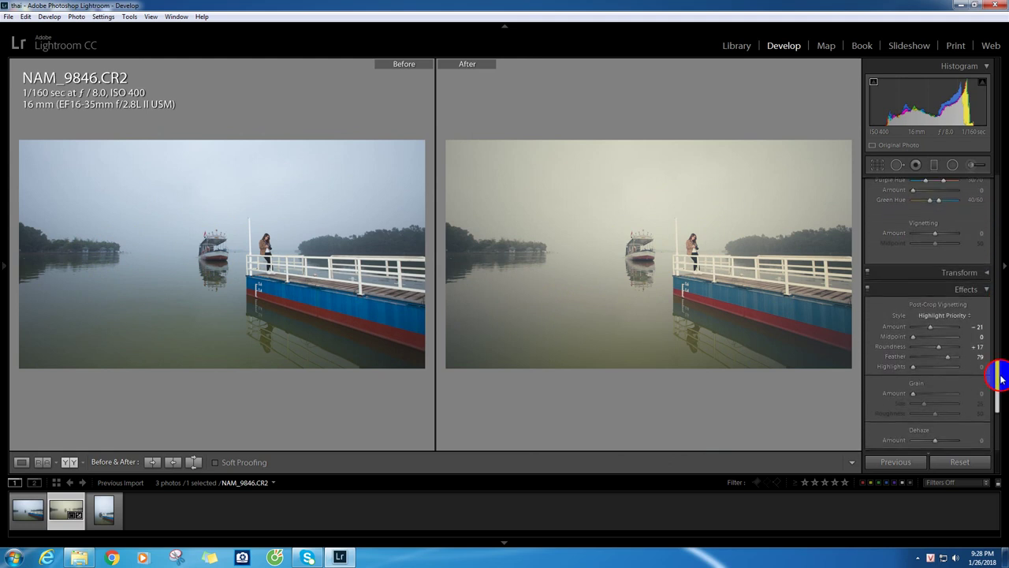
{"action": "double_click", "coordinate": [930, 317]}
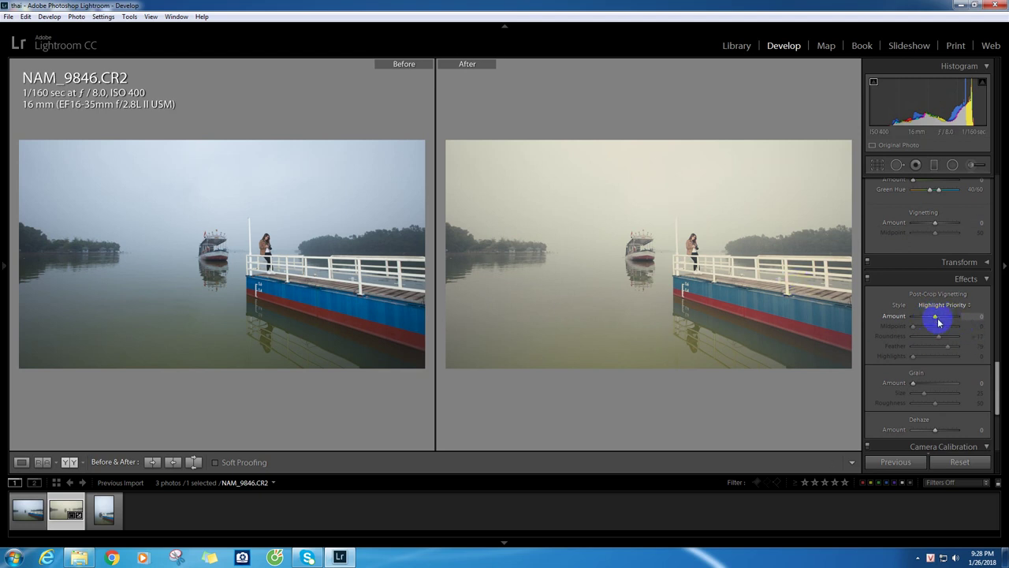
{"action": "key", "text": "ctrl+z"}
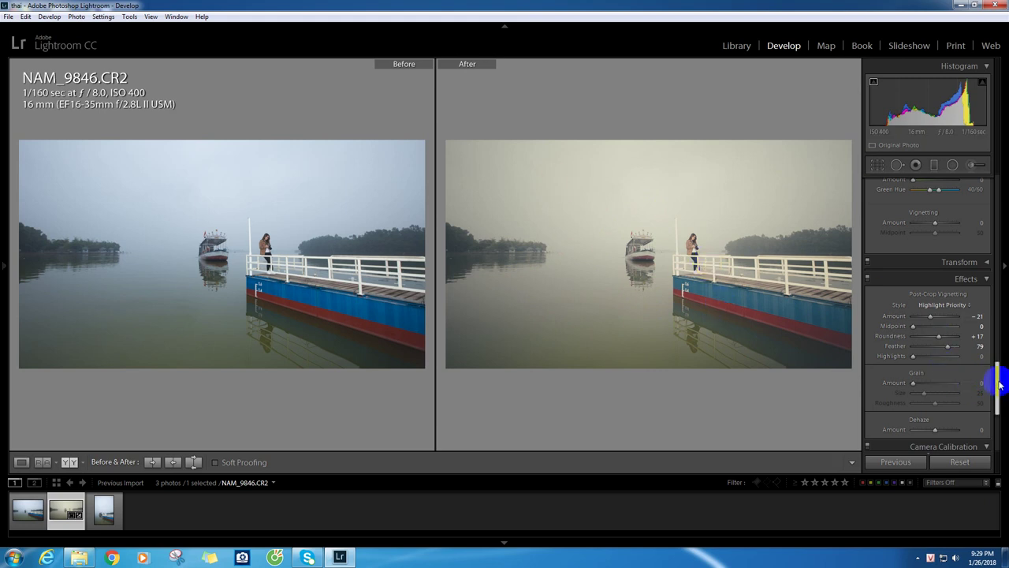
{"action": "left_click_drag", "start_coordinate": [998, 384], "coordinate": [998, 373]}
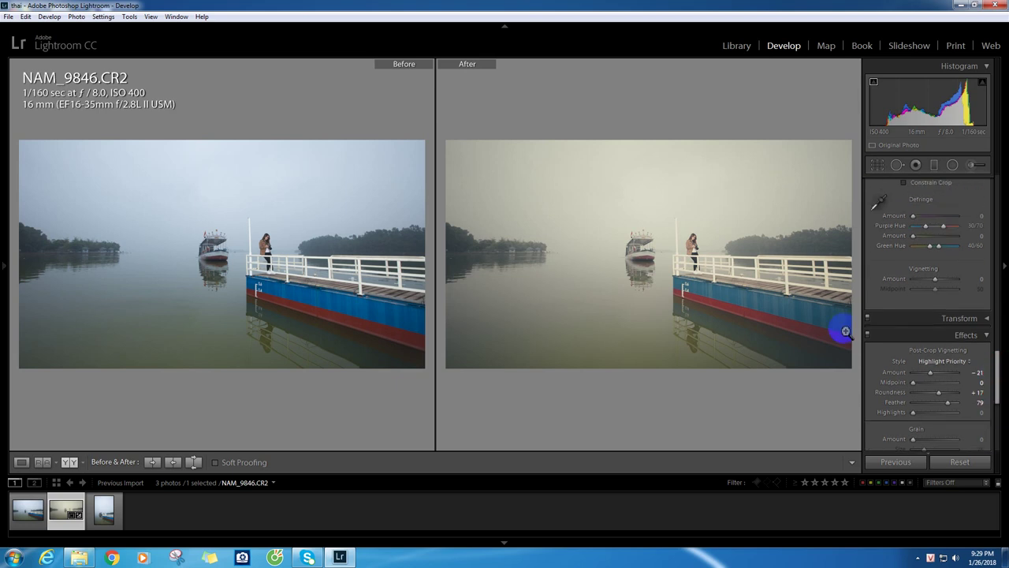
{"action": "left_click_drag", "start_coordinate": [998, 363], "coordinate": [991, 232]}
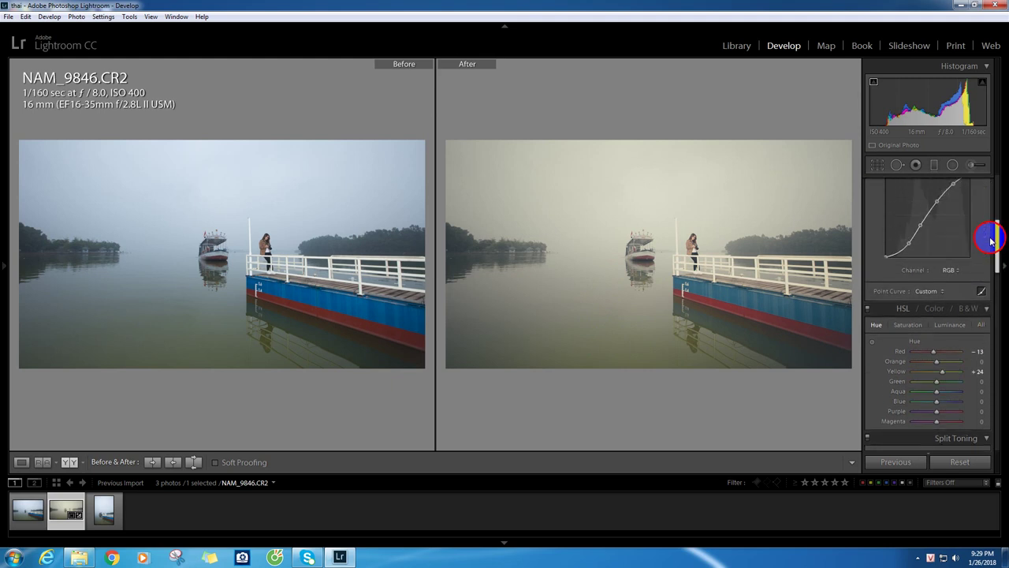
- Switch the tone curve to the Blue channel and lift its black point
{"action": "left_click", "coordinate": [954, 344]}
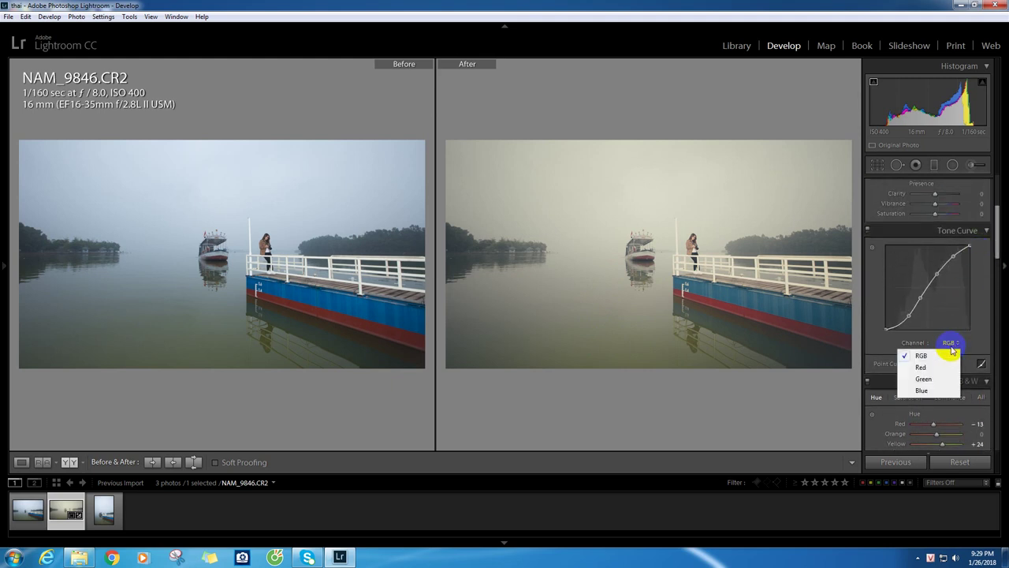
{"action": "left_click", "coordinate": [926, 393]}
{"action": "left_click_drag", "start_coordinate": [886, 328], "coordinate": [886, 317]}
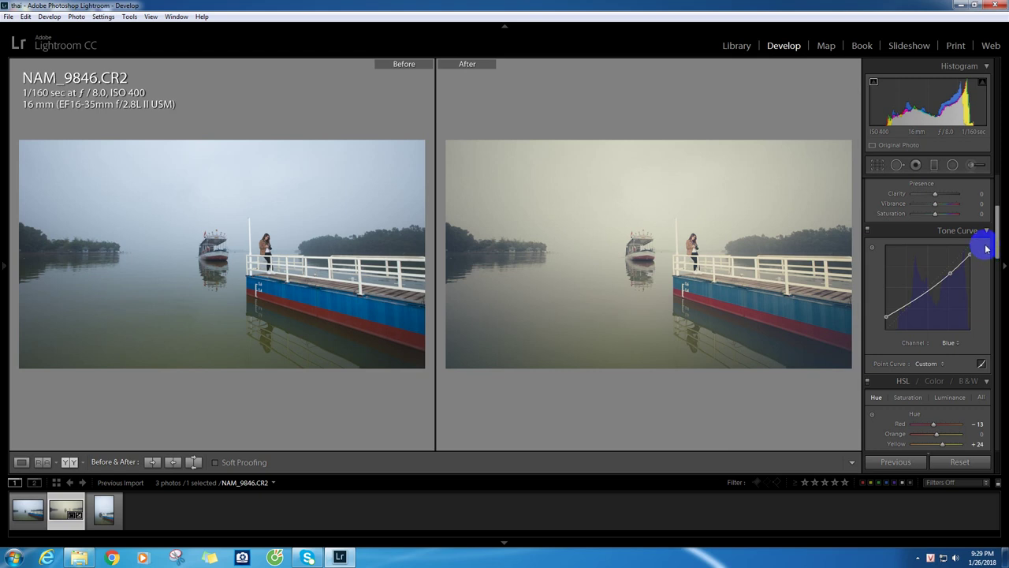
- Scroll the right panel back to Split Toning, ending with Balance at −86
{"action": "left_click_drag", "start_coordinate": [997, 217], "coordinate": [1002, 344]}
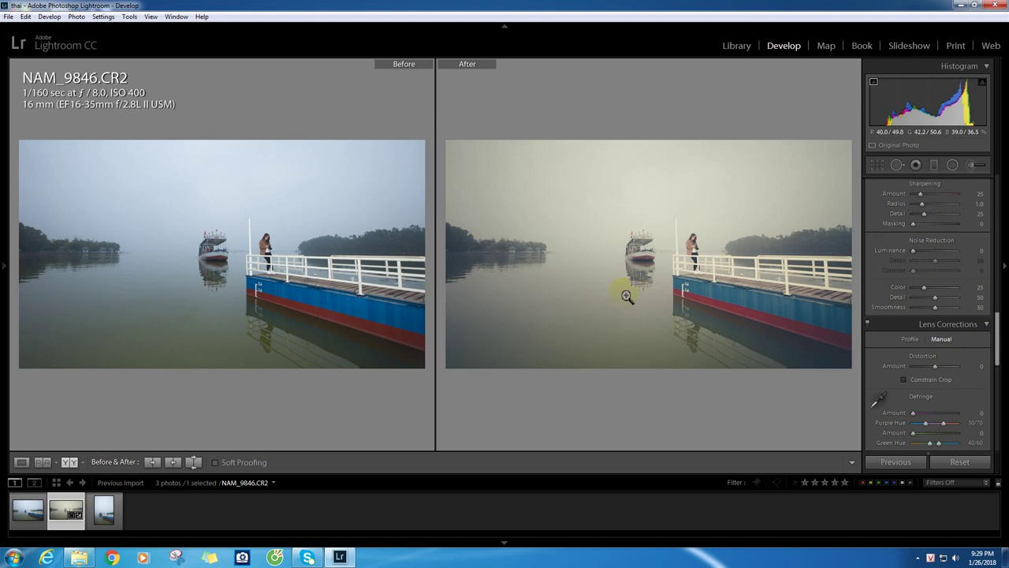
{"action": "left_click_drag", "start_coordinate": [993, 313], "coordinate": [985, 264]}
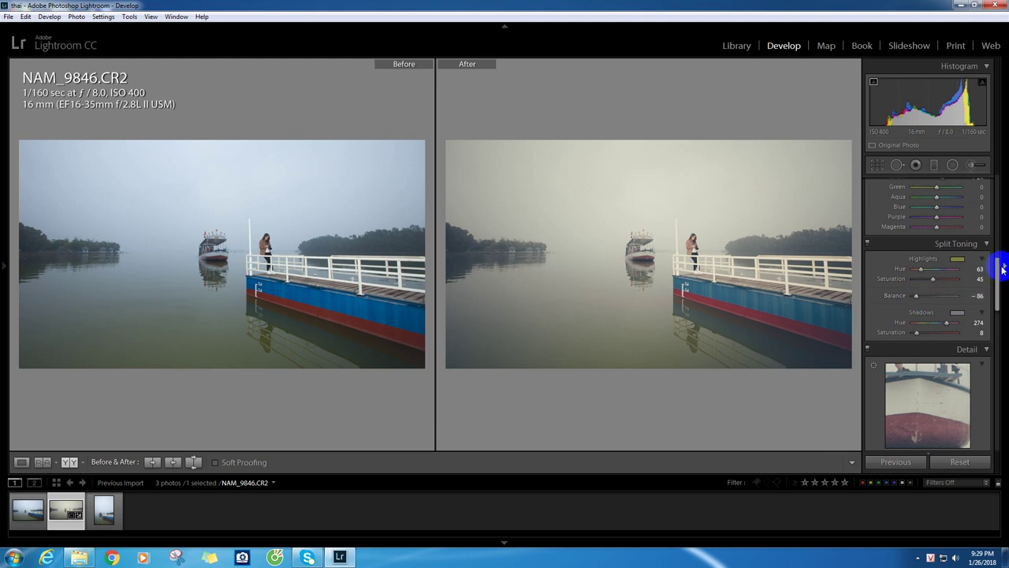
{"action": "left_click_drag", "start_coordinate": [1002, 270], "coordinate": [1001, 227]}
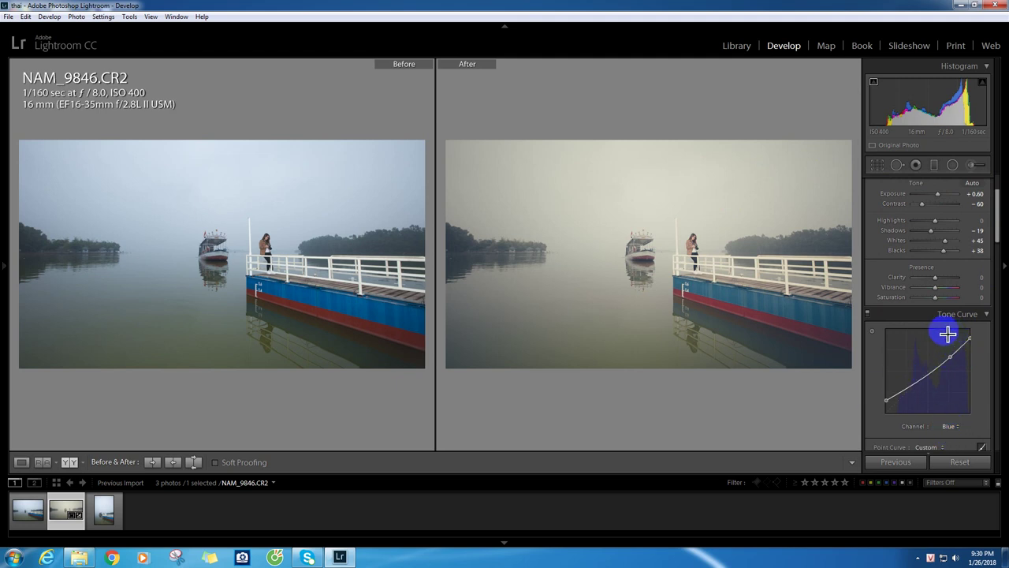
- Lower the Red channel curve's top point to 99.2 / 91.0% to trim red highlights
{"action": "left_click", "coordinate": [949, 426]}
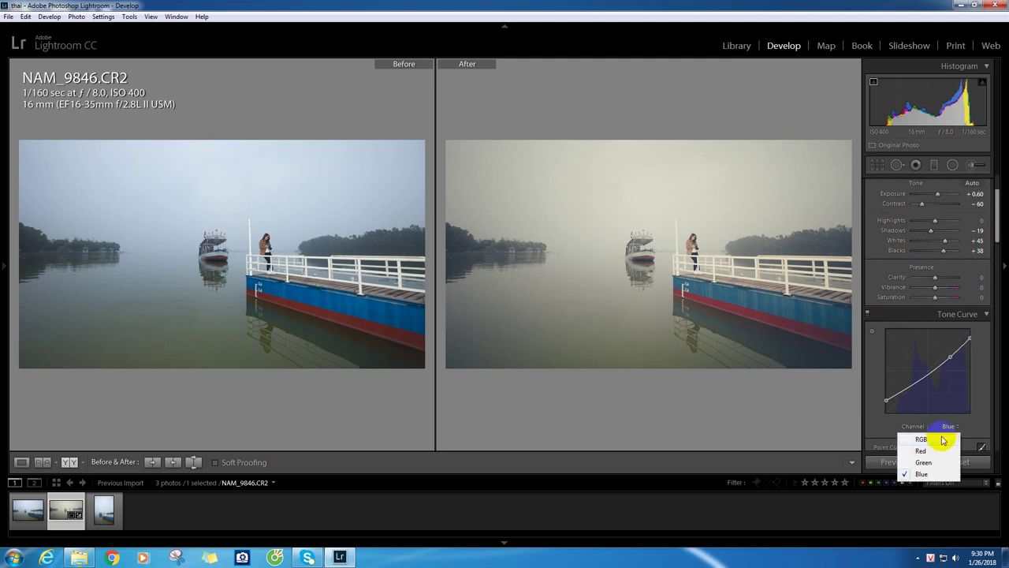
{"action": "left_click", "coordinate": [938, 451]}
{"action": "left_click_drag", "start_coordinate": [973, 337], "coordinate": [971, 343]}
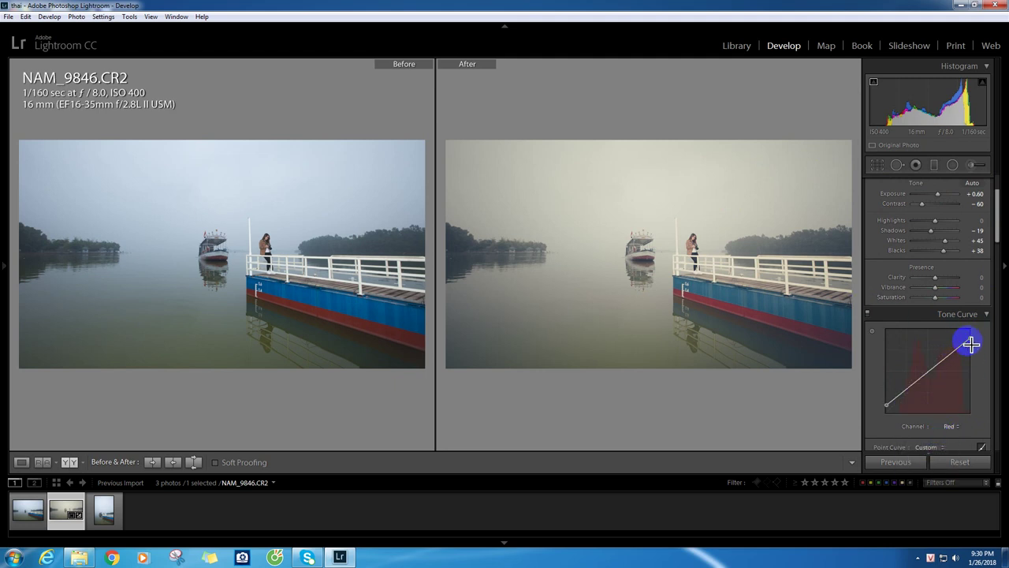
{"action": "left_click_drag", "start_coordinate": [969, 338], "coordinate": [971, 342]}
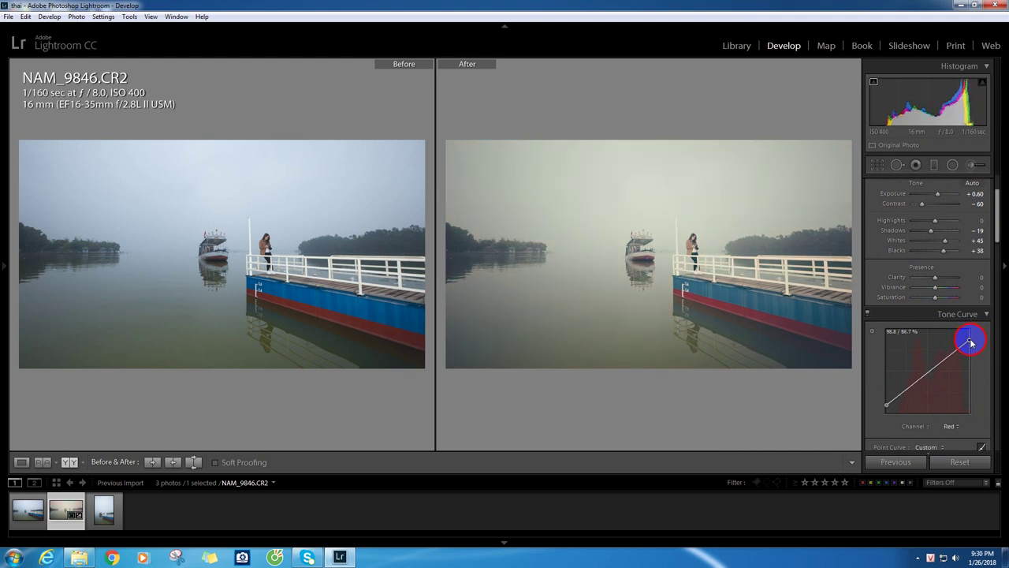
{"action": "left_click_drag", "start_coordinate": [971, 339], "coordinate": [973, 341]}
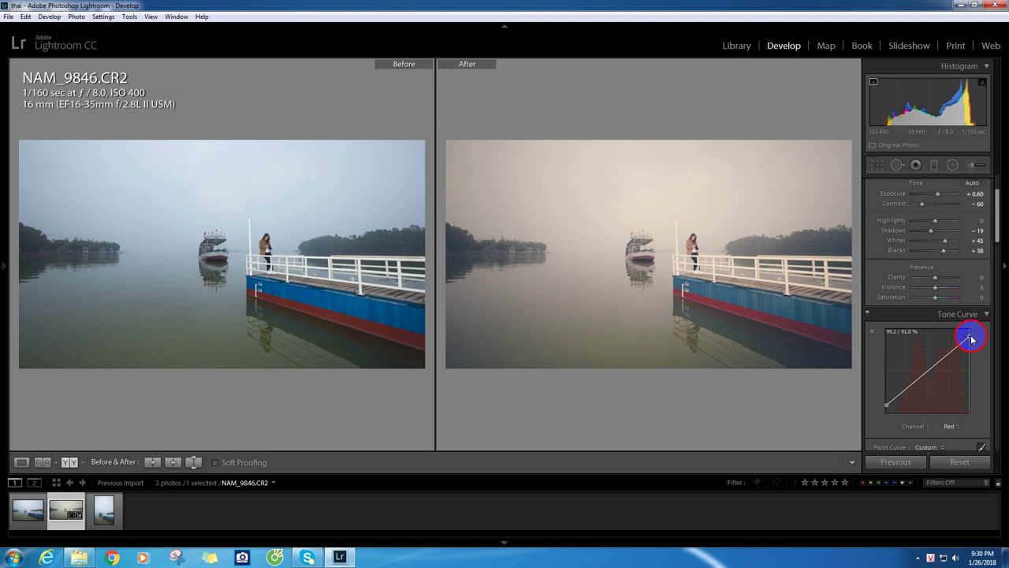
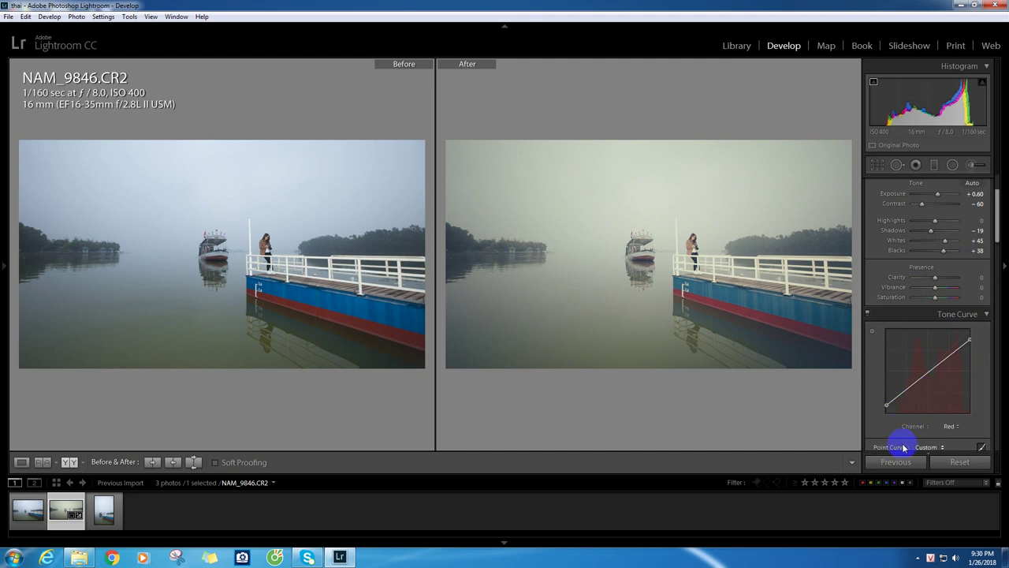
- Switch the tone curve to the RGB channel and undo a trial highlight lift
{"action": "left_click", "coordinate": [952, 426]}
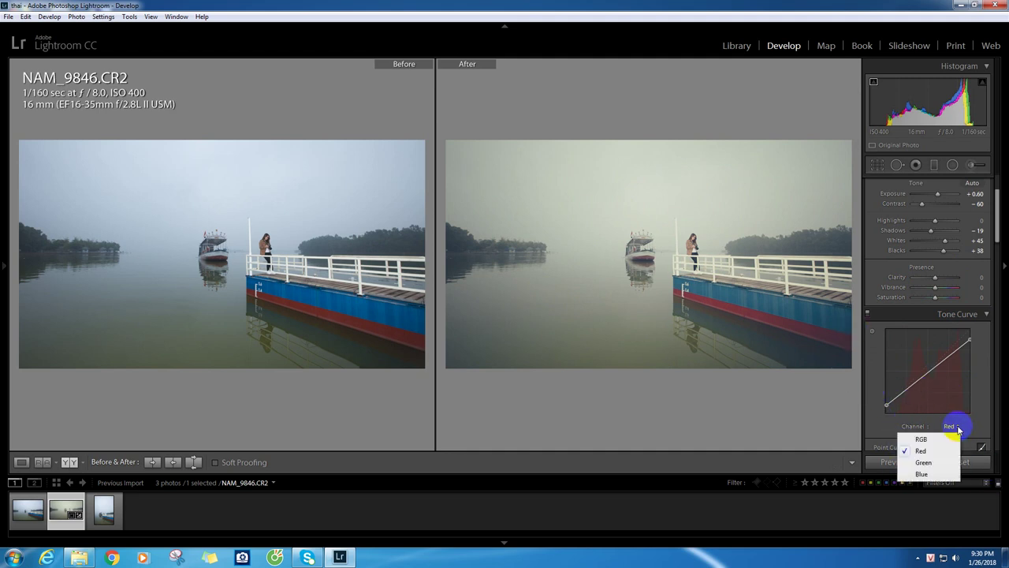
{"action": "left_click", "coordinate": [921, 436]}
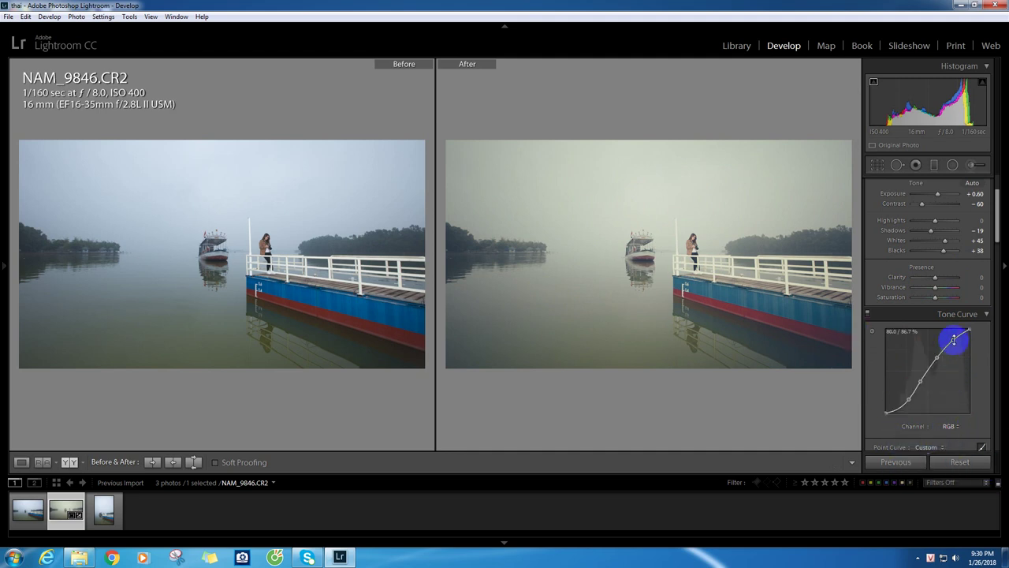
{"action": "left_click_drag", "start_coordinate": [952, 339], "coordinate": [951, 335]}
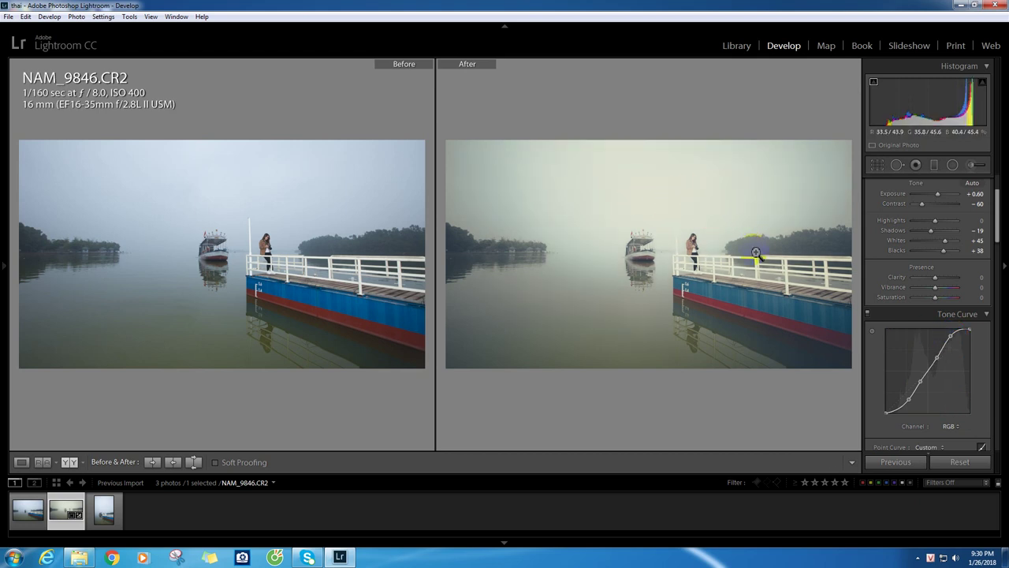
{"action": "key", "text": "ctrl+z"}
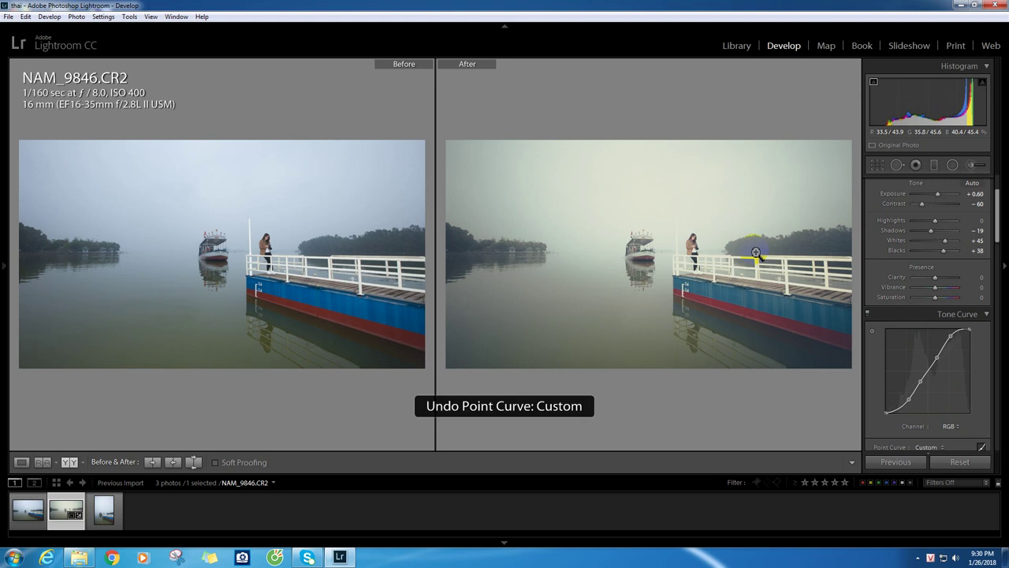
{"action": "key", "text": "ctrl+z"}
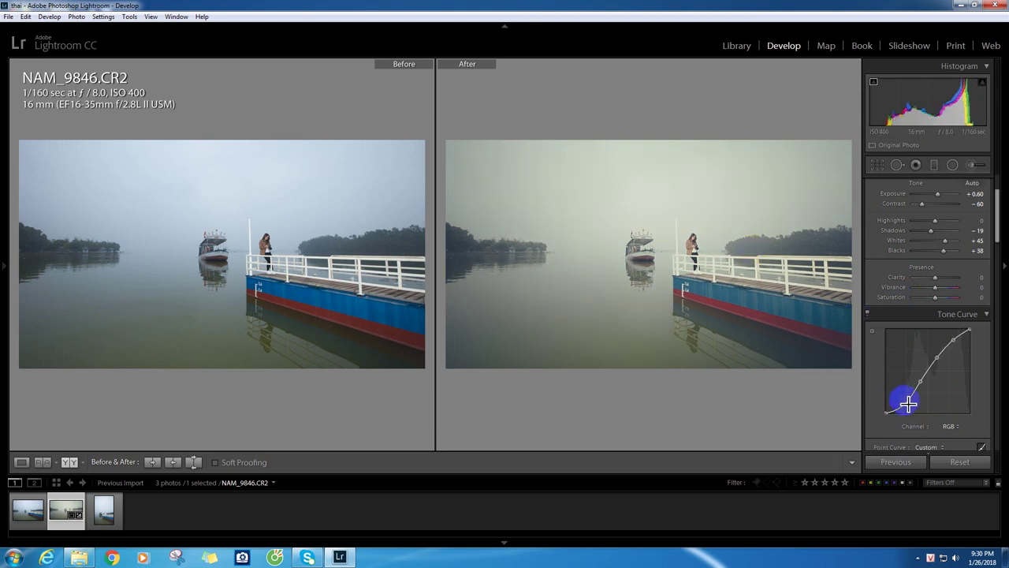
- Pull the RGB curve's shadow point low, forming an S-curve that deepens the darks
{"action": "left_click_drag", "start_coordinate": [909, 402], "coordinate": [908, 402]}
{"action": "left_click", "coordinate": [953, 340]}
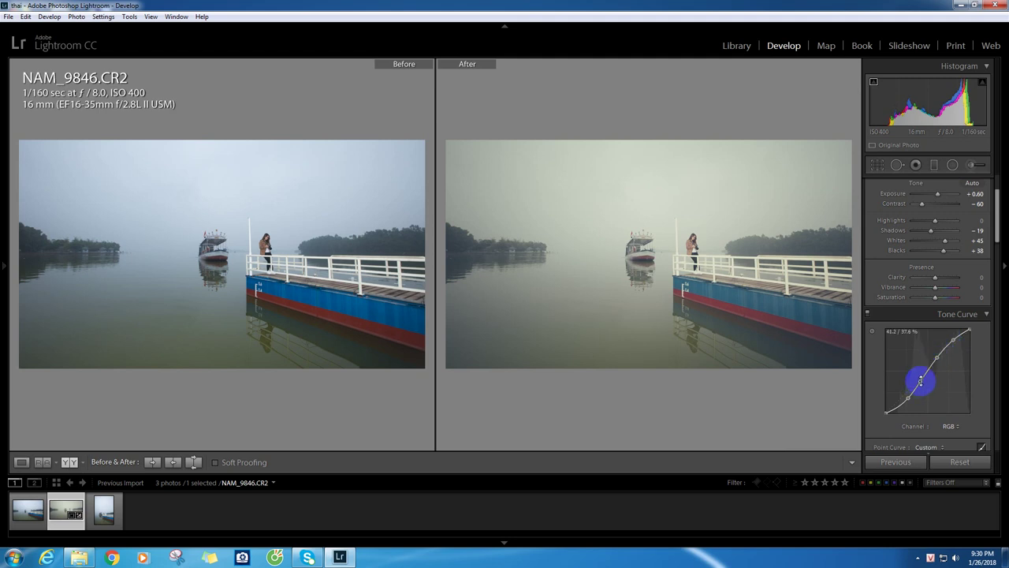
{"action": "left_click", "coordinate": [909, 399]}
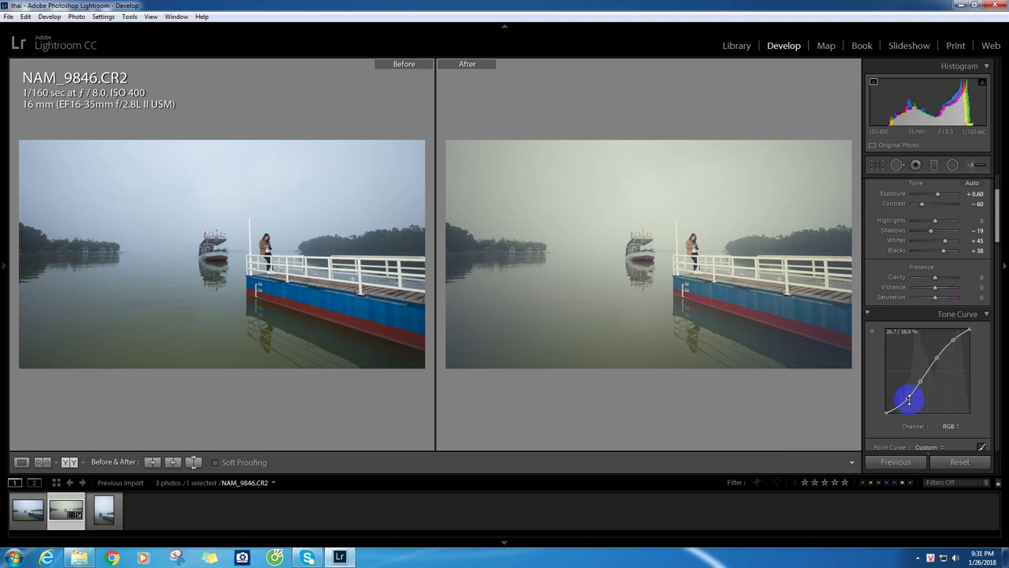
{"action": "left_click_drag", "start_coordinate": [910, 403], "coordinate": [900, 418]}
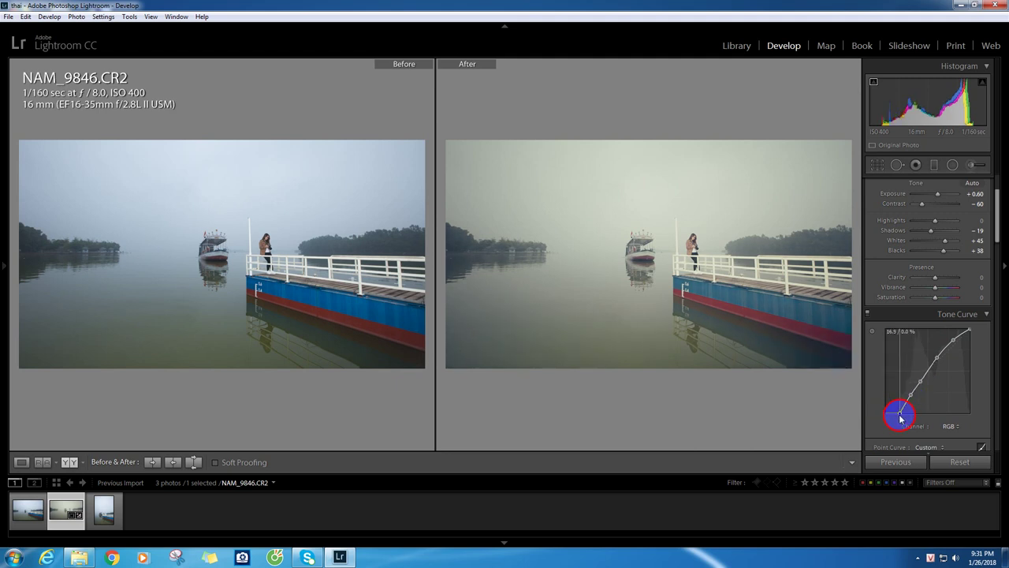
{"action": "mouse_move", "coordinate": [901, 426]}
{"action": "left_mouse_down"}
{"action": "mouse_move", "coordinate": [883, 418]}
{"action": "mouse_move", "coordinate": [907, 404]}
{"action": "left_mouse_up"}
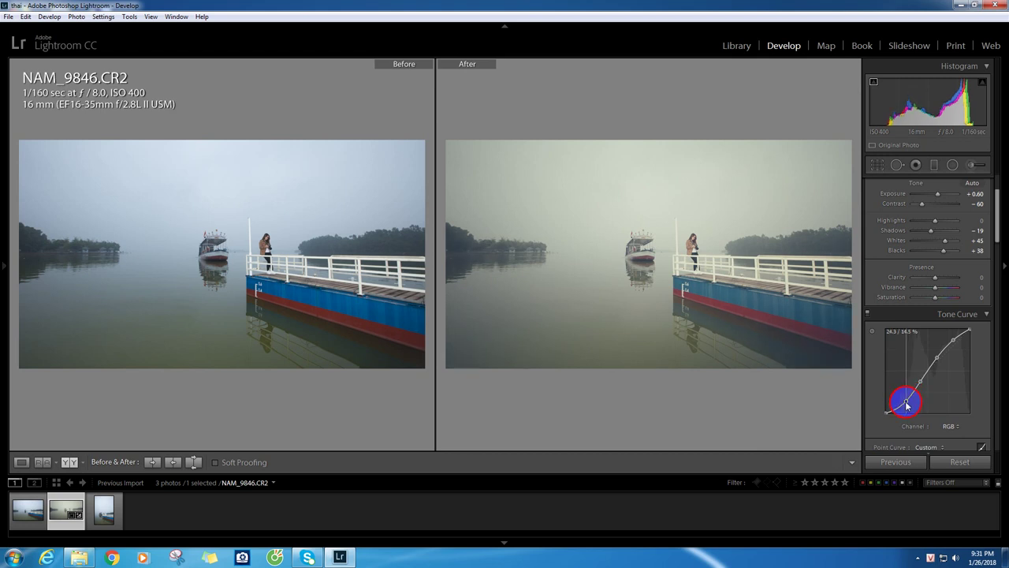
{"action": "left_click_drag", "start_coordinate": [907, 405], "coordinate": [907, 404]}
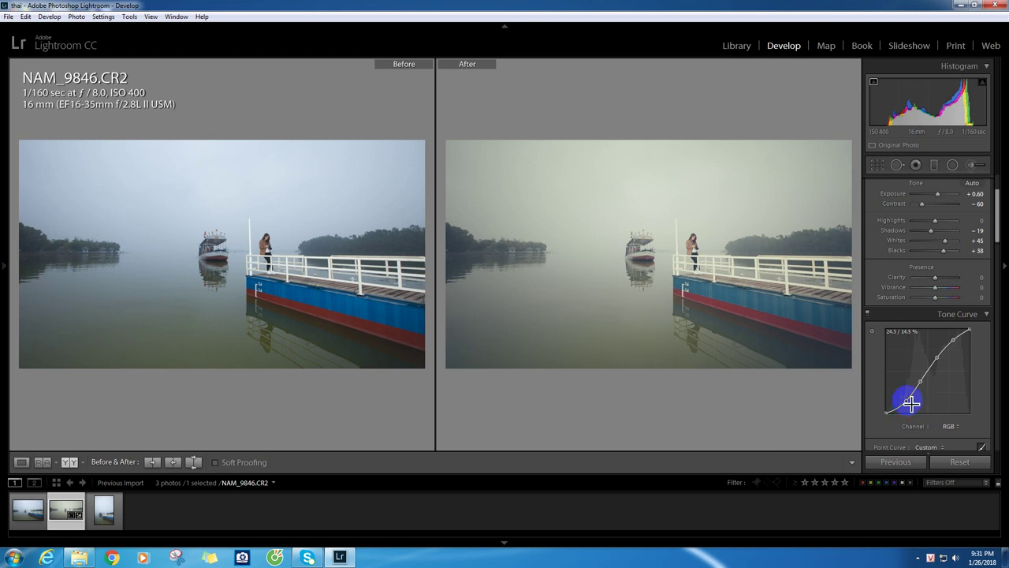
- Lower the Red curve's top endpoint to 85.9% for cooler, greener highlights
{"action": "left_click", "coordinate": [952, 424]}
{"action": "left_click", "coordinate": [938, 452]}
{"action": "left_click_drag", "start_coordinate": [971, 339], "coordinate": [969, 343]}
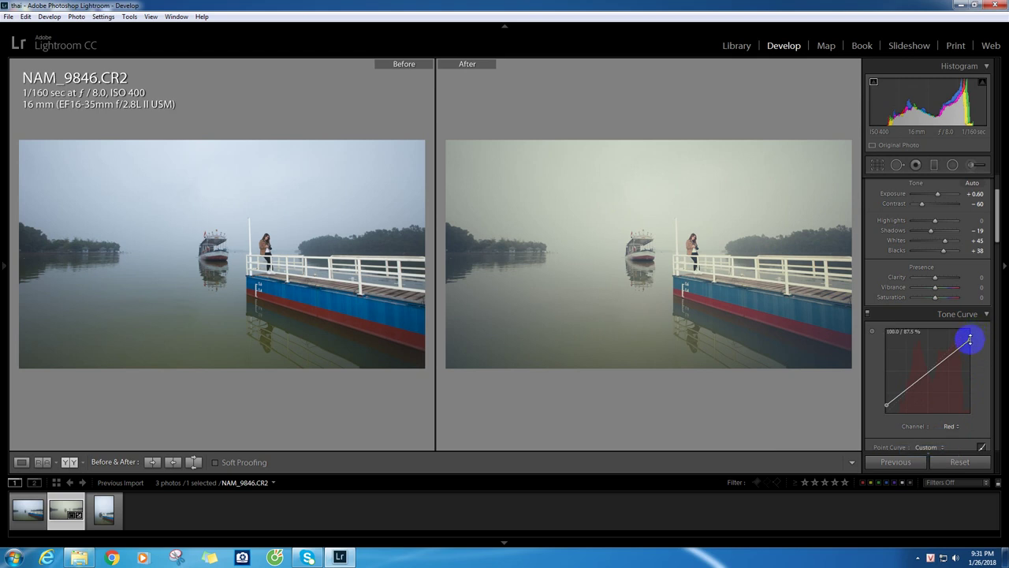
{"action": "left_click_drag", "start_coordinate": [970, 339], "coordinate": [970, 340]}
{"action": "left_click_drag", "start_coordinate": [886, 405], "coordinate": [886, 407]}
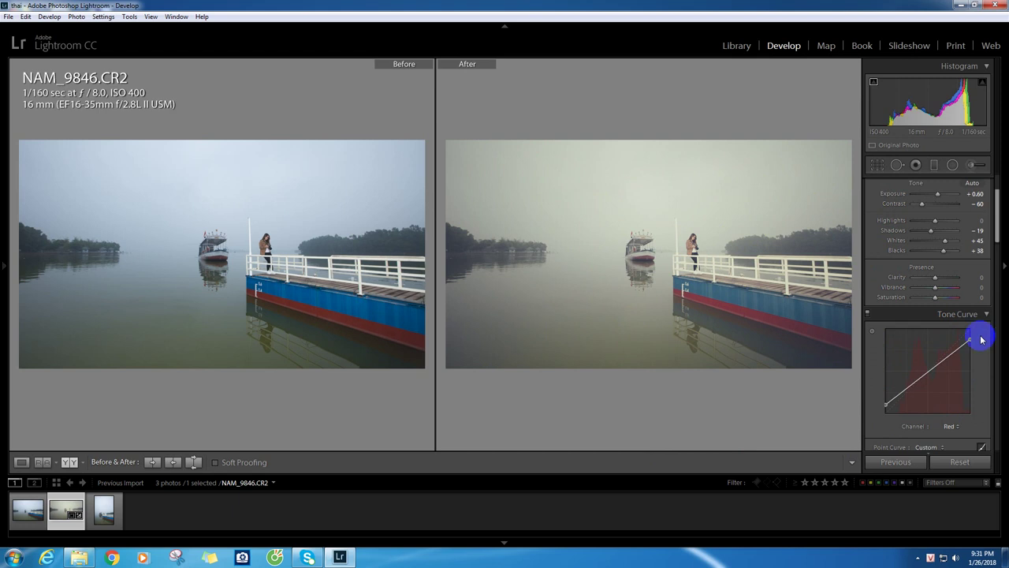
{"action": "left_click_drag", "start_coordinate": [969, 338], "coordinate": [972, 340]}
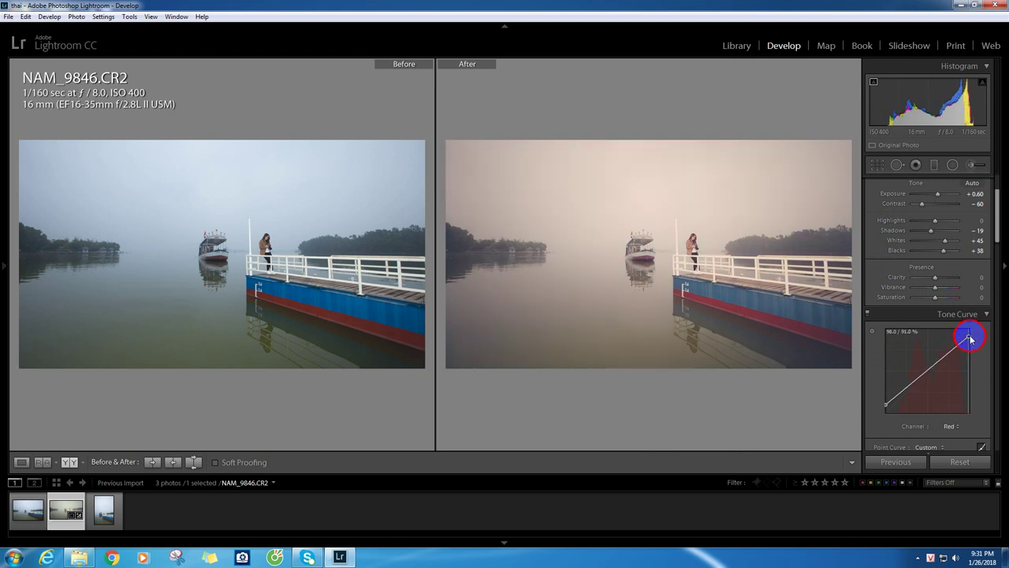
{"action": "left_click_drag", "start_coordinate": [972, 340], "coordinate": [973, 345]}
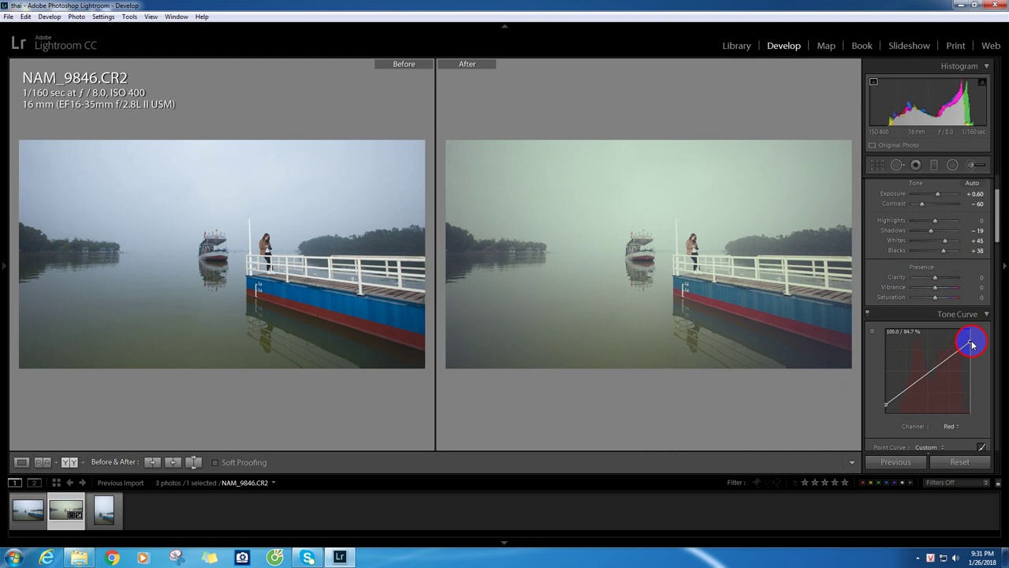
{"action": "left_click_drag", "start_coordinate": [972, 344], "coordinate": [978, 344]}
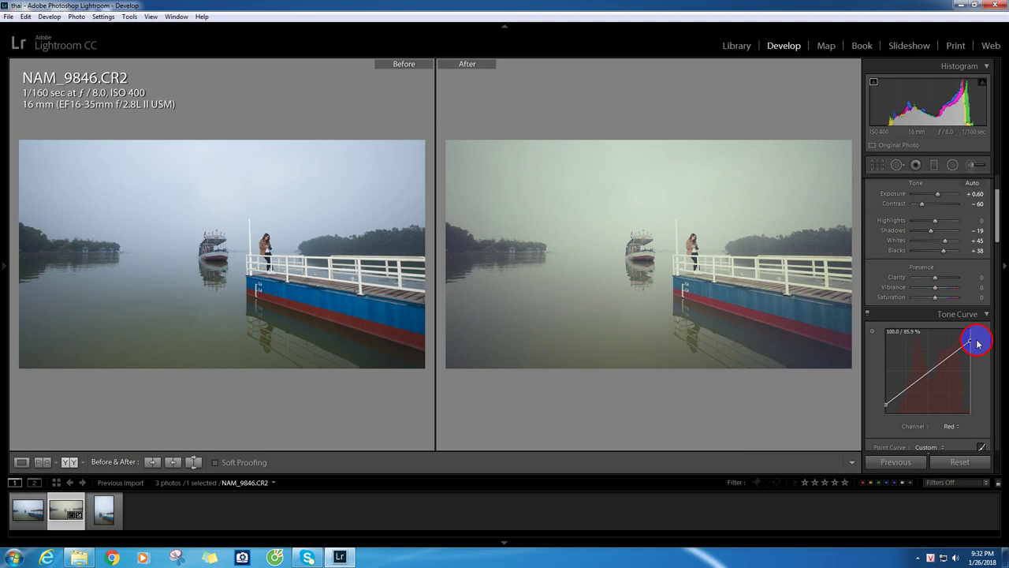
- Lift the Green curve's shadow end and tweak its highlight end
{"action": "left_click", "coordinate": [950, 425]}
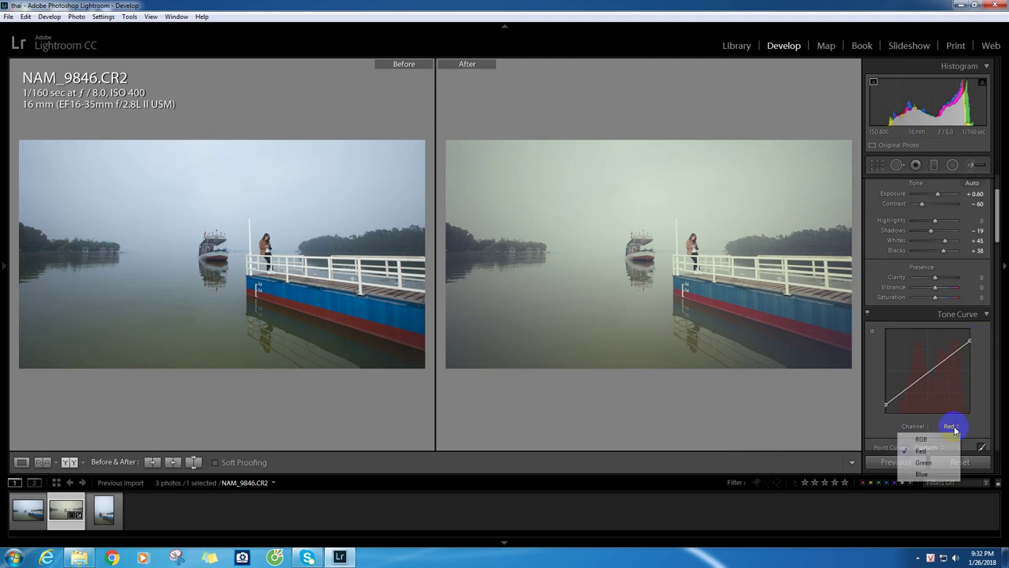
{"action": "left_click", "coordinate": [929, 457]}
{"action": "left_click_drag", "start_coordinate": [969, 337], "coordinate": [971, 341]}
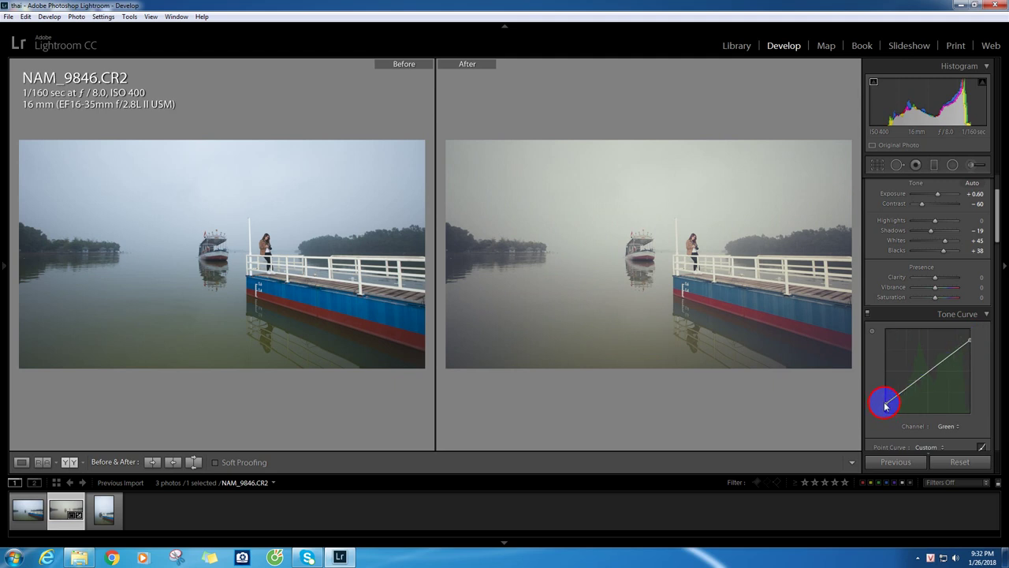
{"action": "left_click_drag", "start_coordinate": [885, 406], "coordinate": [883, 407]}
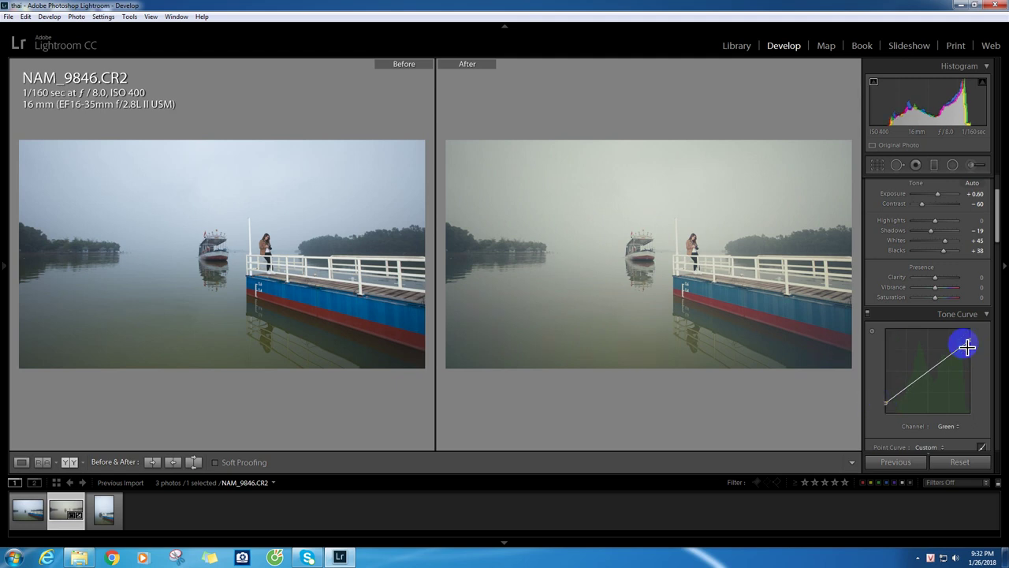
- Add a Blue curve point at 76.5/64.3 to warm the photo toward yellow-beige
{"action": "left_click", "coordinate": [948, 426]}
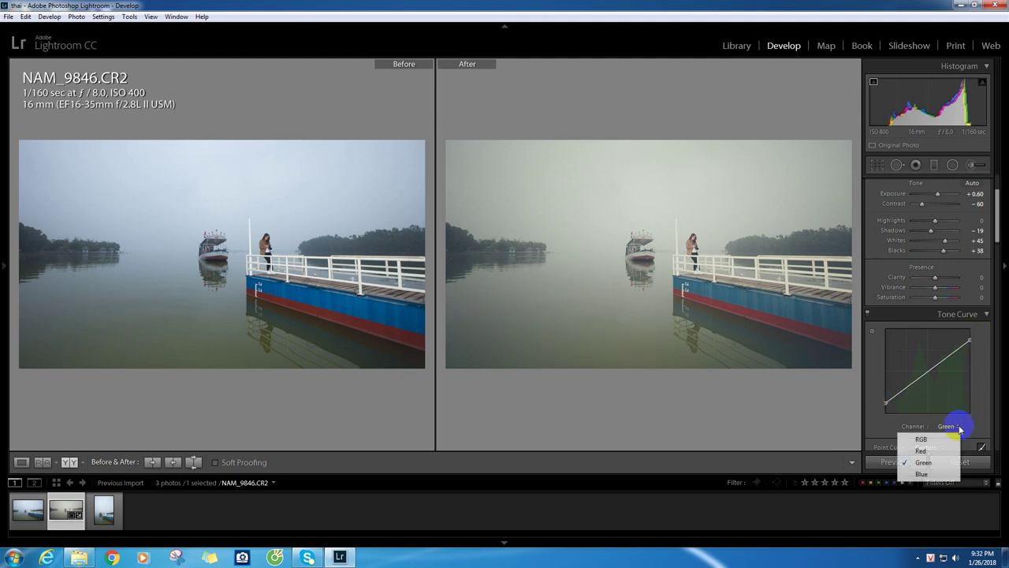
{"action": "left_click", "coordinate": [919, 476]}
{"action": "left_click", "coordinate": [951, 357]}
{"action": "left_click_drag", "start_coordinate": [950, 358], "coordinate": [952, 360]}
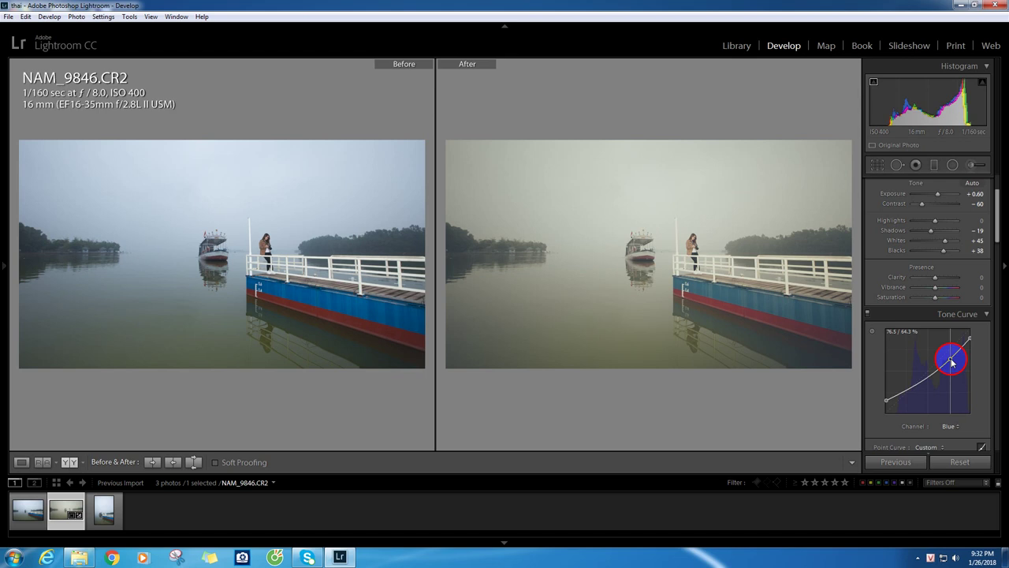
- Readjust the top point of the Red curve
{"action": "left_click", "coordinate": [949, 426]}
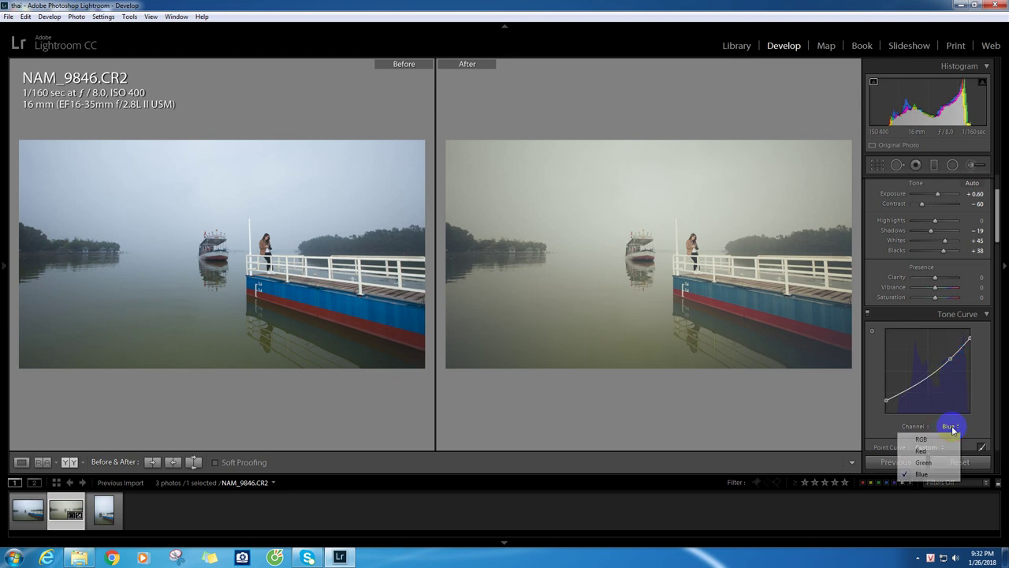
{"action": "left_click", "coordinate": [922, 451]}
{"action": "left_click_drag", "start_coordinate": [969, 365], "coordinate": [975, 341]}
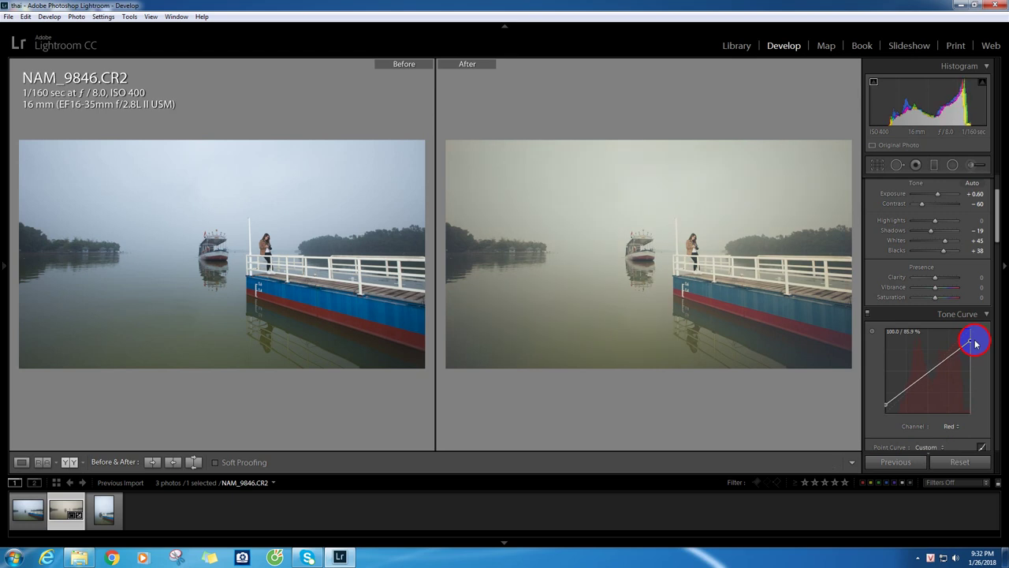
- Set Split Toning highlight saturation 40, balance −90, shadow saturation 10, then check the woman at 1:1
{"action": "scroll", "coordinate": [998, 219], "scroll_direction": "up", "scroll_amount": 3}
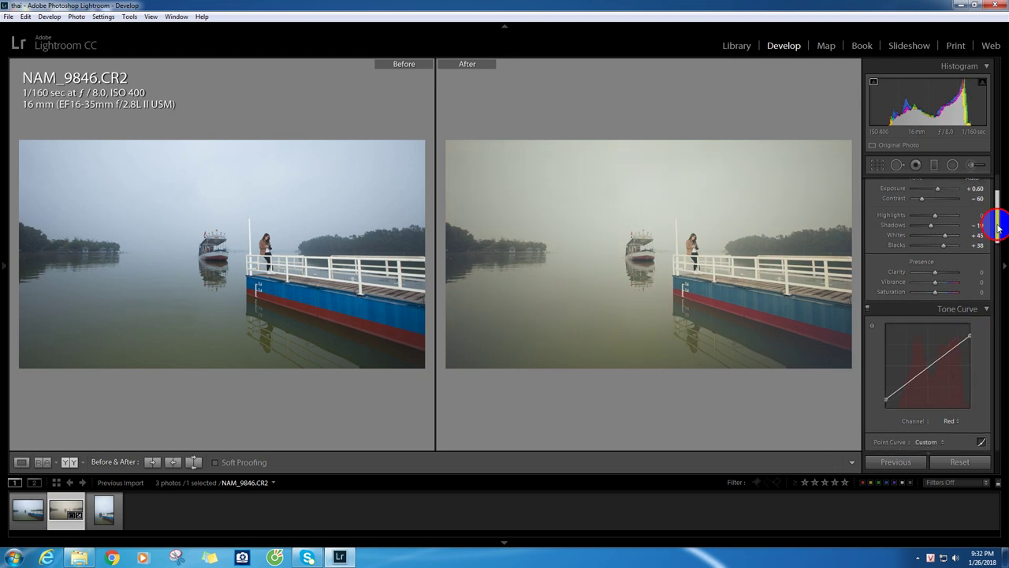
{"action": "left_click_drag", "start_coordinate": [999, 218], "coordinate": [983, 282]}
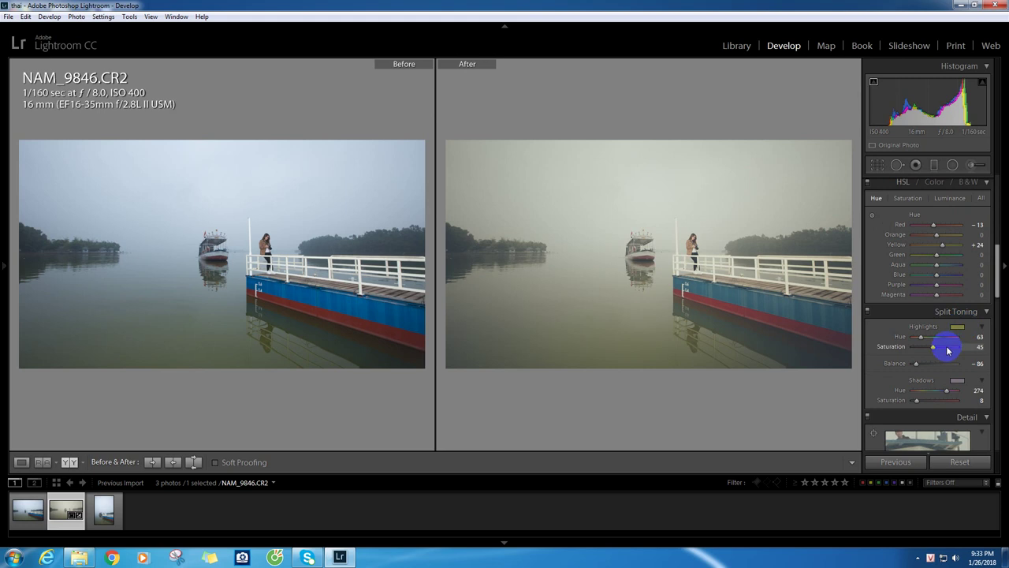
{"action": "left_click", "coordinate": [979, 347]}
{"action": "type", "text": "0"}
{"action": "left_click_drag", "start_coordinate": [917, 365], "coordinate": [916, 365]}
{"action": "left_click", "coordinate": [978, 400]}
{"action": "type", "text": "10"}
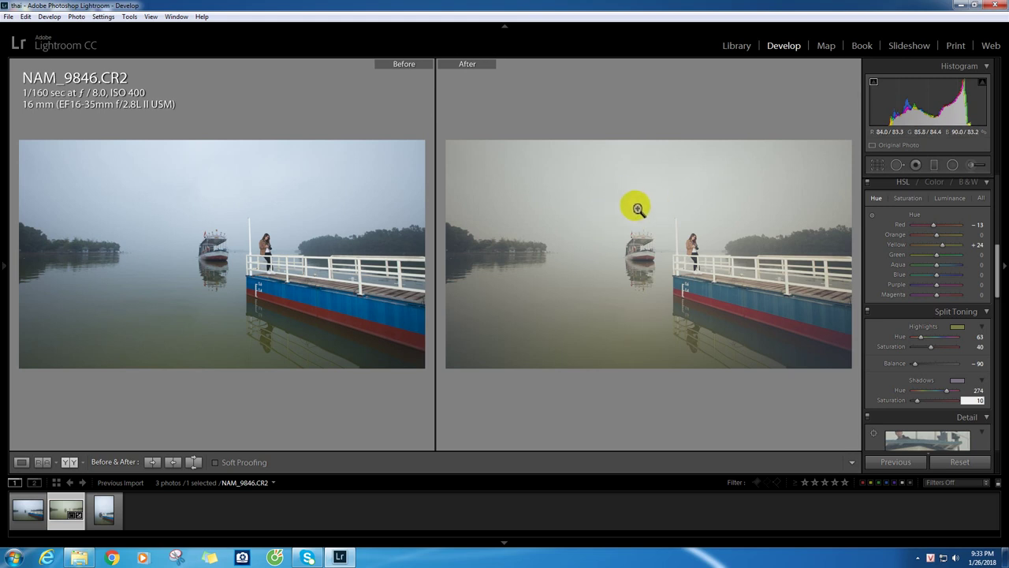
{"action": "left_click", "coordinate": [700, 252]}
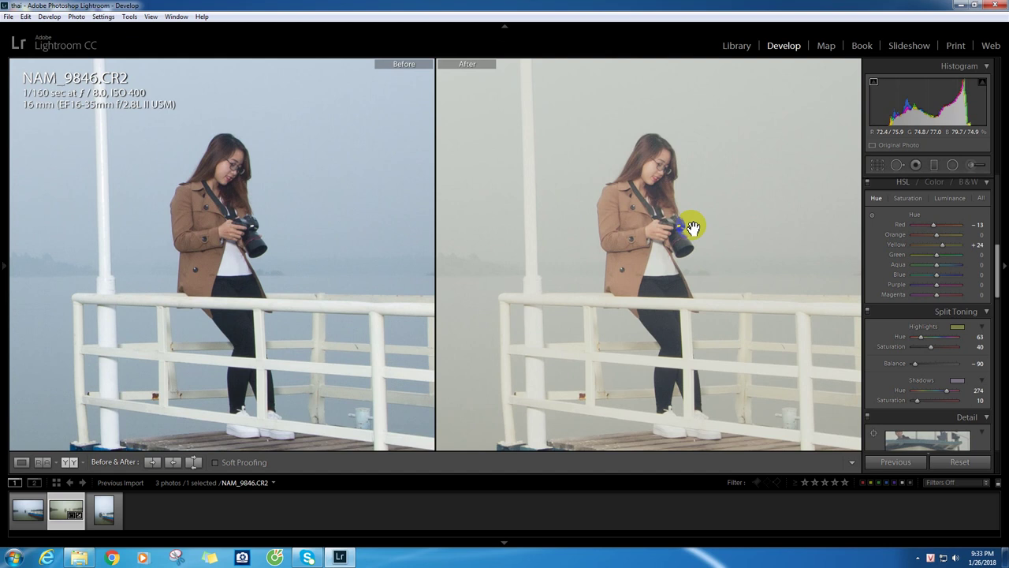
{"action": "left_click", "coordinate": [691, 222]}
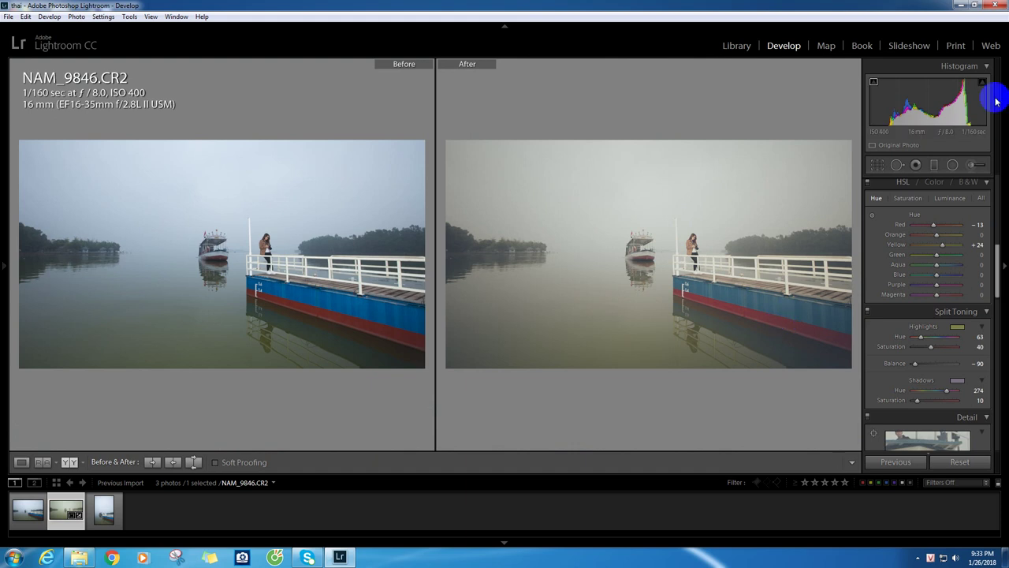
- Increase Vibrance and Clarity, and raise the Sharpening Amount to 61
{"action": "left_click_drag", "start_coordinate": [998, 272], "coordinate": [1005, 215]}
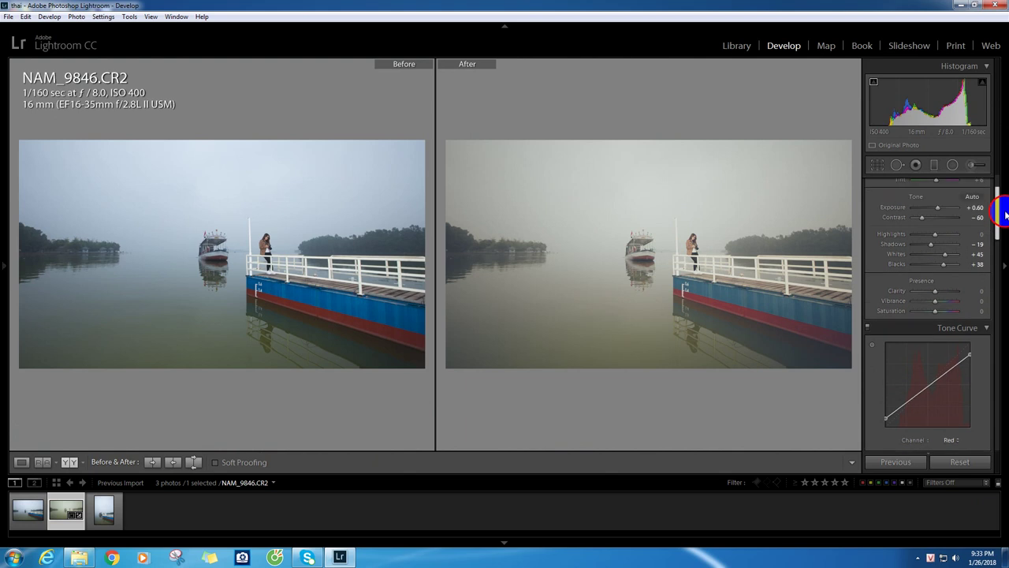
{"action": "left_click_drag", "start_coordinate": [935, 301], "coordinate": [943, 303]}
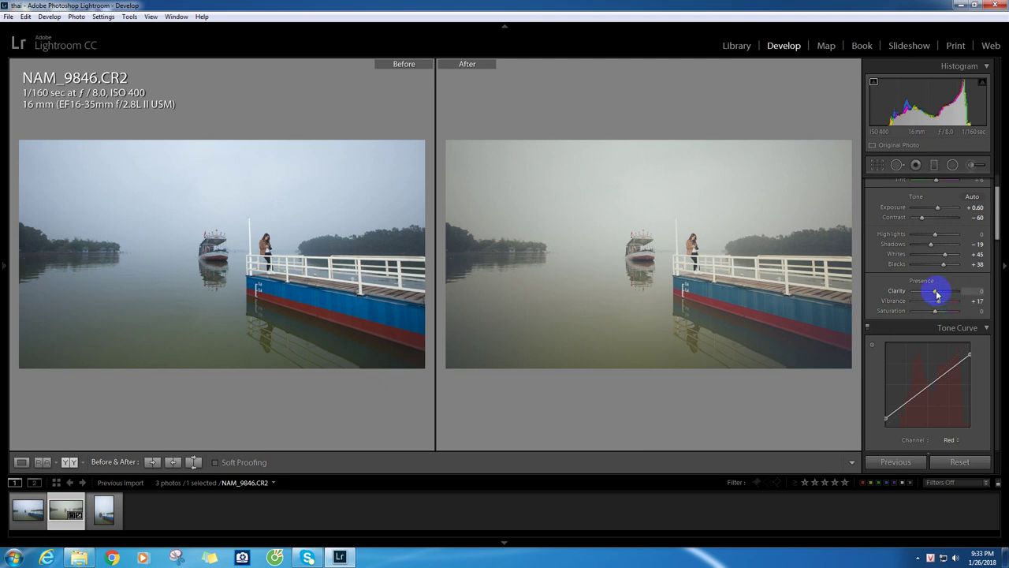
{"action": "left_click_drag", "start_coordinate": [937, 295], "coordinate": [940, 297]}
{"action": "left_click_drag", "start_coordinate": [995, 201], "coordinate": [988, 298]}
{"action": "mouse_move", "coordinate": [920, 347]}
{"action": "left_mouse_down"}
{"action": "mouse_move", "coordinate": [932, 348]}
{"action": "mouse_move", "coordinate": [925, 407]}
{"action": "left_mouse_up"}
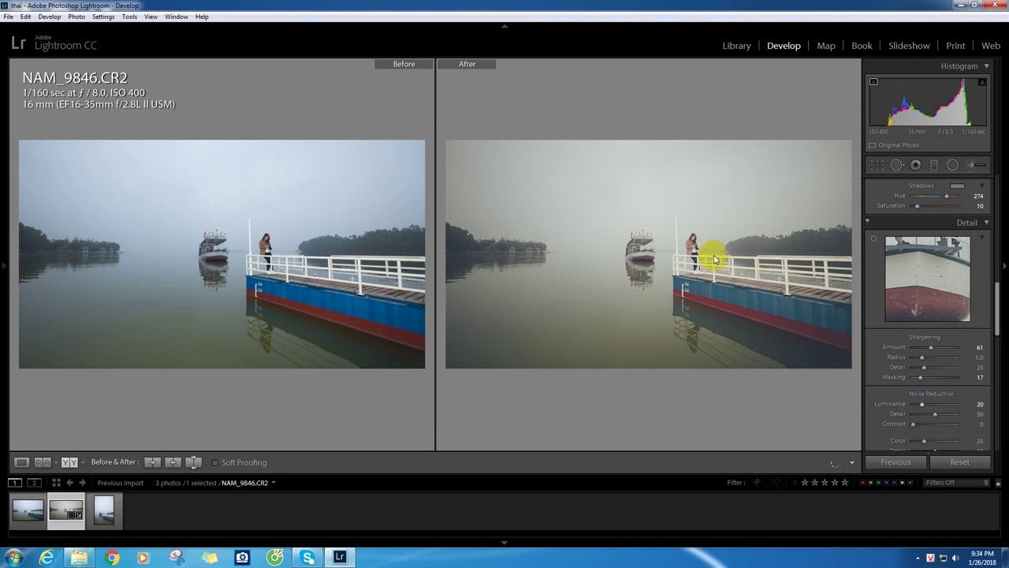
- Check the woman at 1:1, then show the edited photo alone in Loupe view at Fit
{"action": "left_click", "coordinate": [839, 326]}
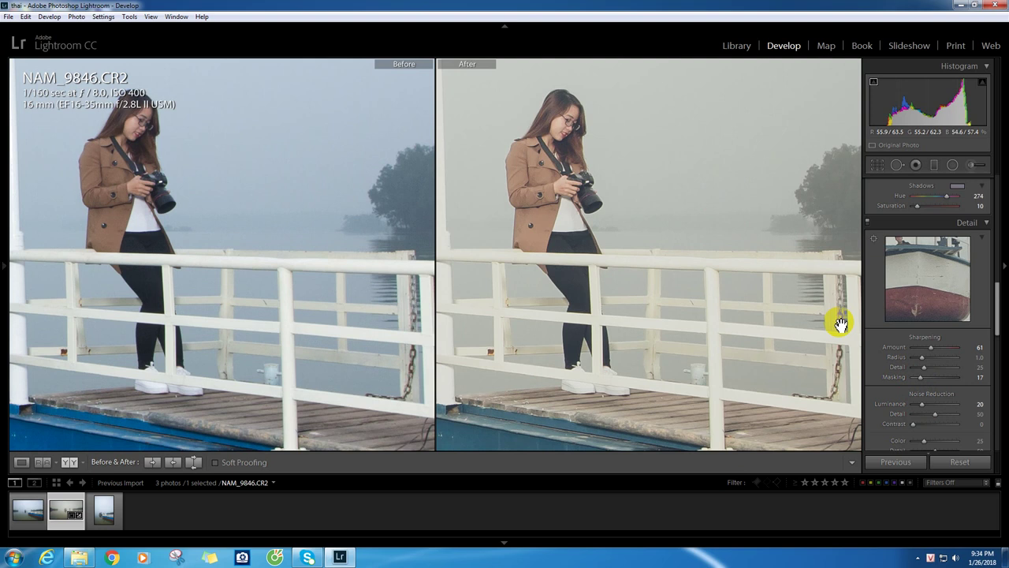
{"action": "key", "text": "y"}
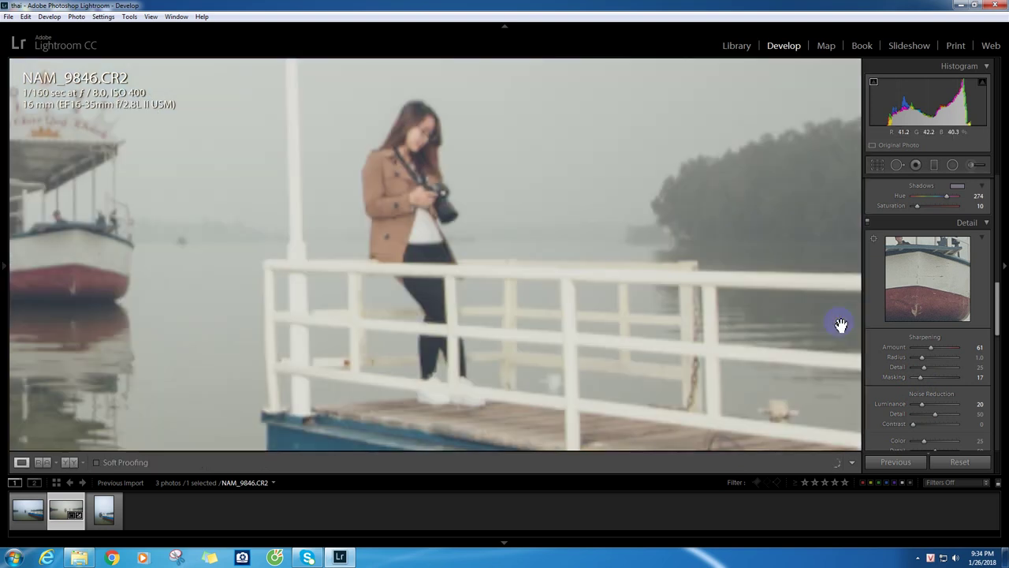
{"action": "left_click", "coordinate": [450, 243]}
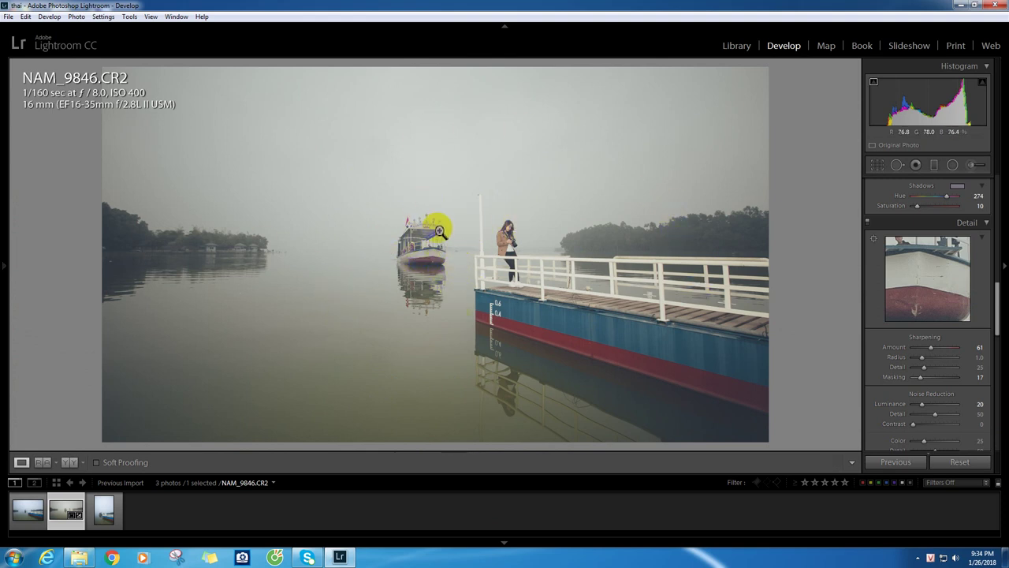
- Set the Spot Removal tool to Heal with a brush size of 90
{"action": "left_click", "coordinate": [896, 166]}
{"action": "left_click", "coordinate": [896, 165]}
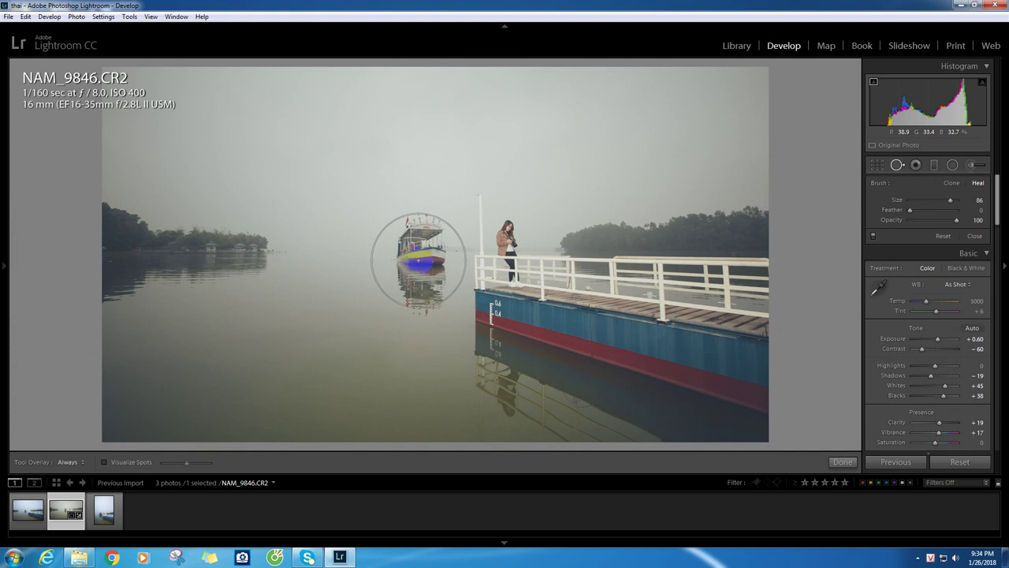
{"action": "left_click_drag", "start_coordinate": [935, 215], "coordinate": [951, 207]}
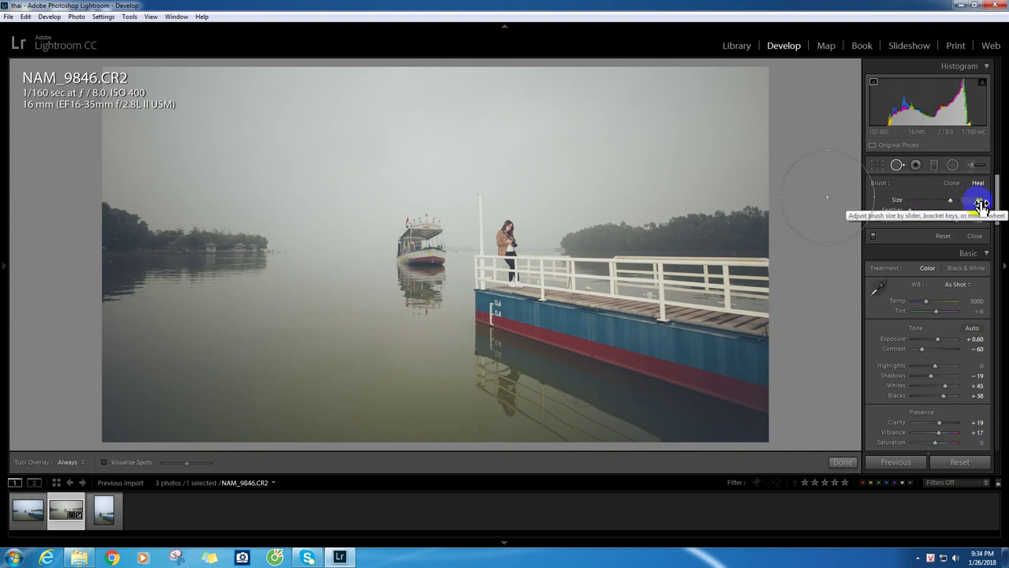
{"action": "left_click", "coordinate": [897, 165]}
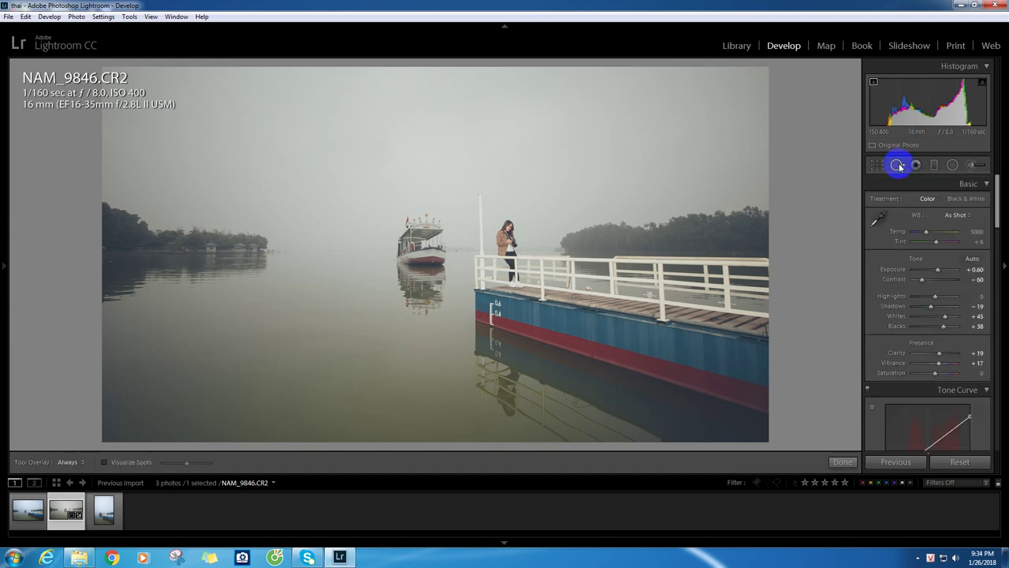
{"action": "left_click", "coordinate": [897, 164]}
{"action": "left_click", "coordinate": [976, 200]}
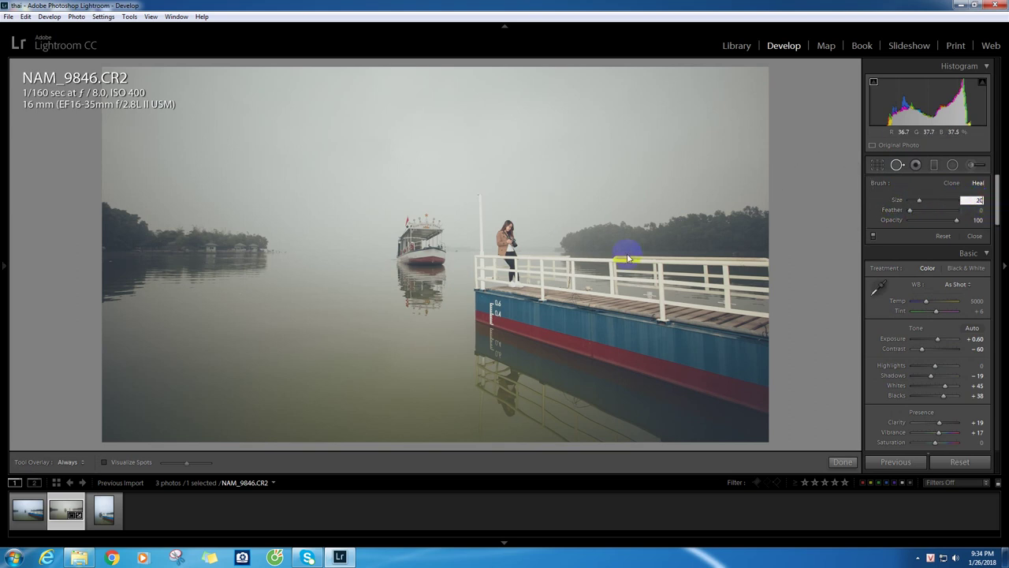
{"action": "left_click", "coordinate": [972, 200]}
{"action": "left_click", "coordinate": [937, 203]}
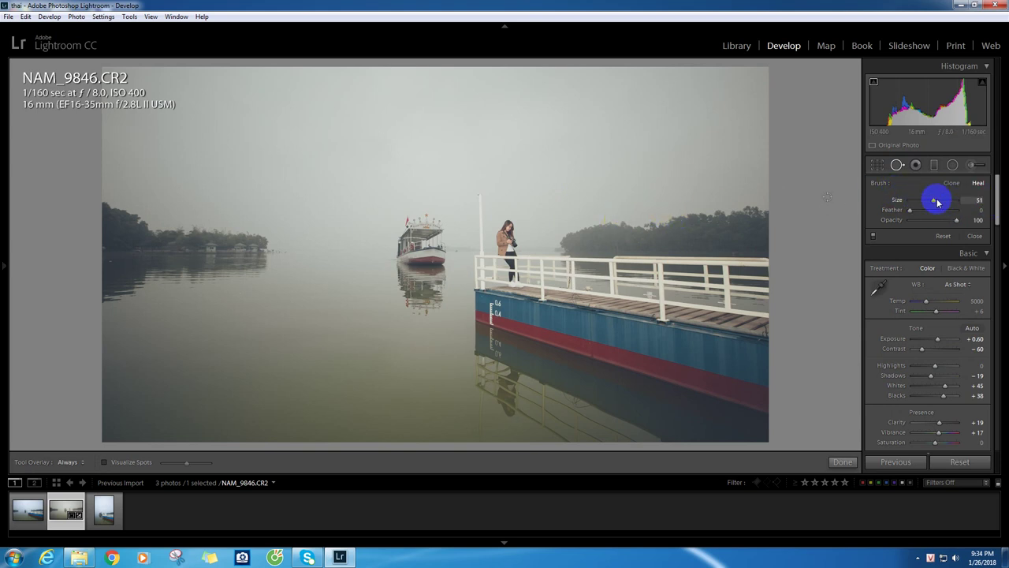
{"action": "left_click", "coordinate": [976, 199]}
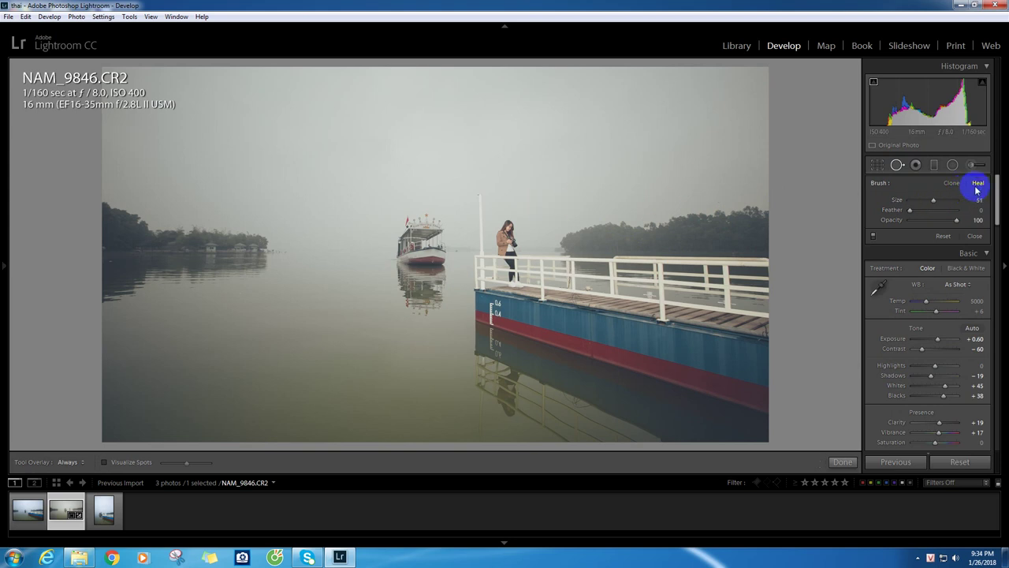
{"action": "key", "text": "Return"}
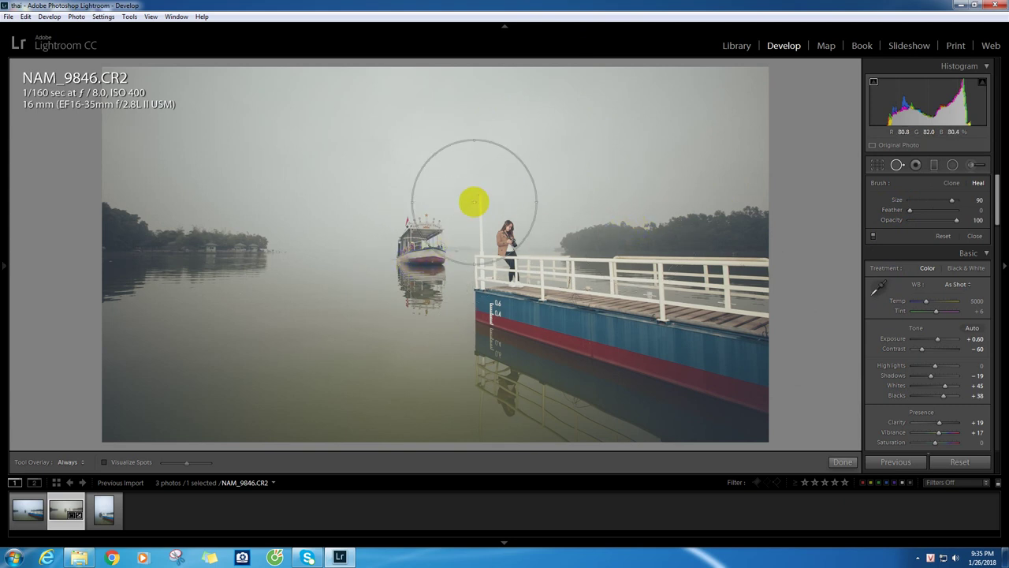
- Paint trial heal strokes over the boat and near the railing
{"action": "left_click", "coordinate": [4, 268]}
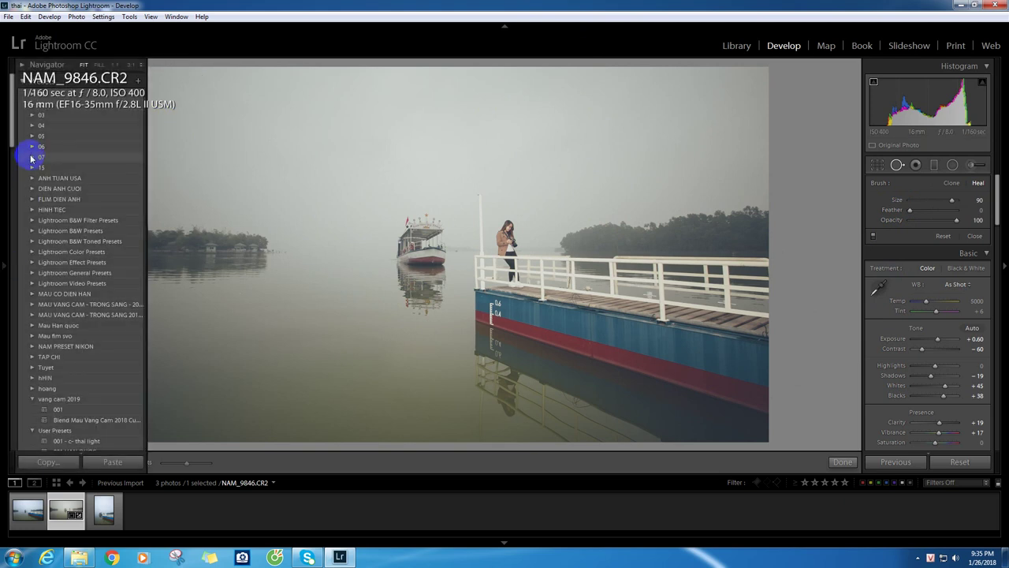
{"action": "left_click", "coordinate": [13, 114]}
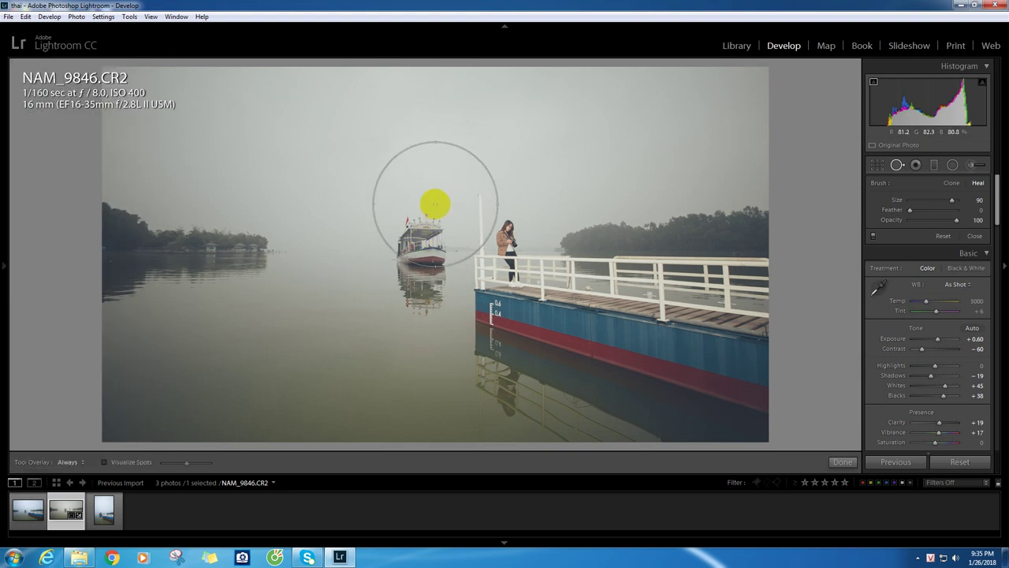
{"action": "mouse_move", "coordinate": [424, 199]}
{"action": "left_mouse_down"}
{"action": "mouse_move", "coordinate": [409, 260]}
{"action": "mouse_move", "coordinate": [745, 275]}
{"action": "left_mouse_up"}
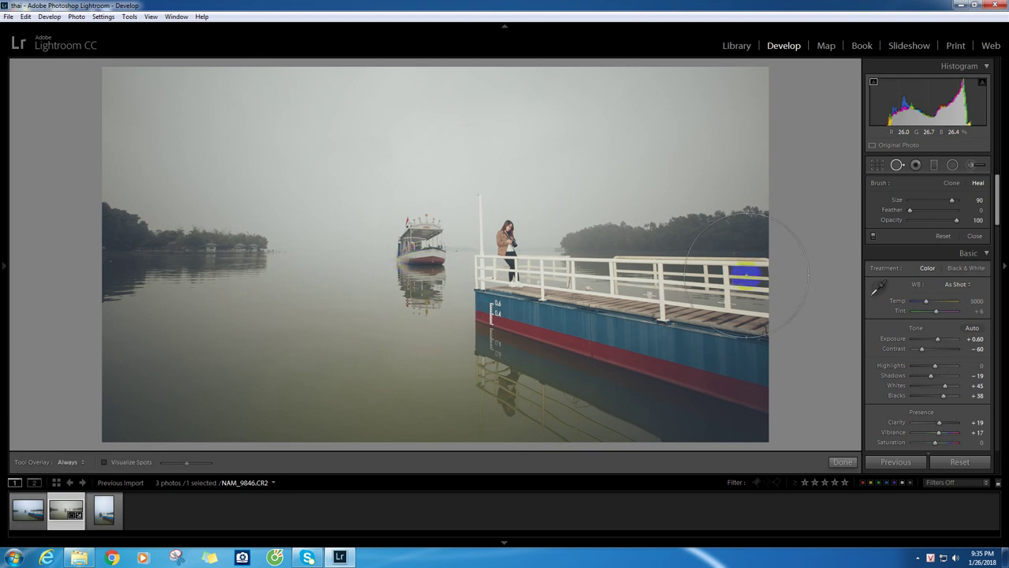
{"action": "left_click", "coordinate": [6, 264]}
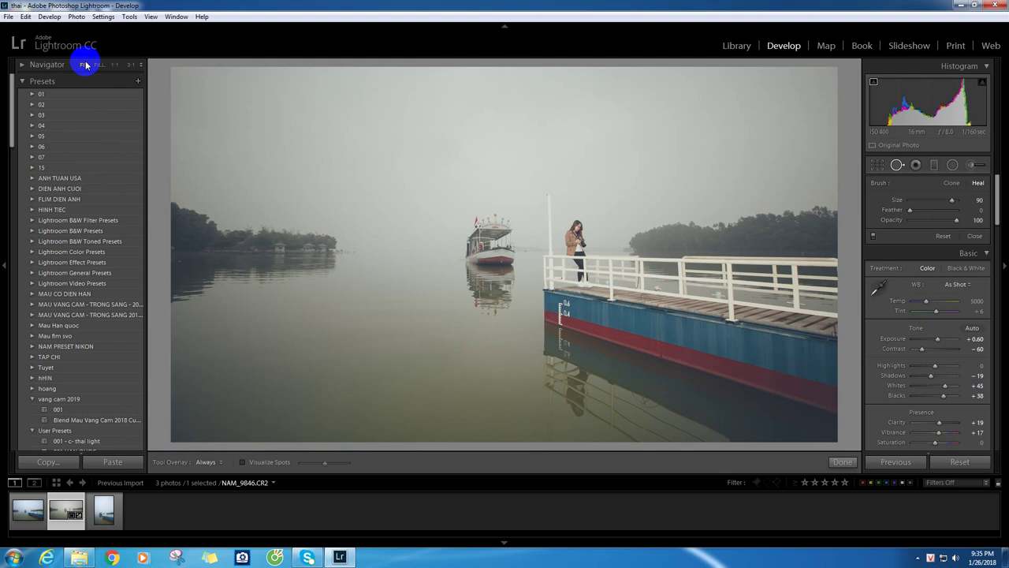
{"action": "left_click_drag", "start_coordinate": [667, 225], "coordinate": [805, 251]}
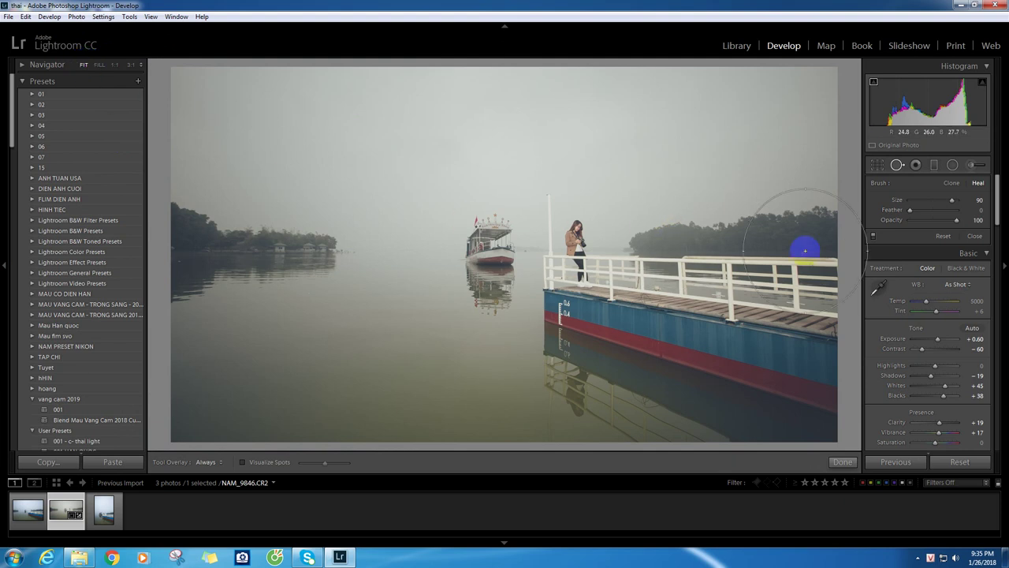
- Switch to Fill zoom, hide the presets panel, inspect the railing, and reselect the heal brush
{"action": "left_click", "coordinate": [100, 65]}
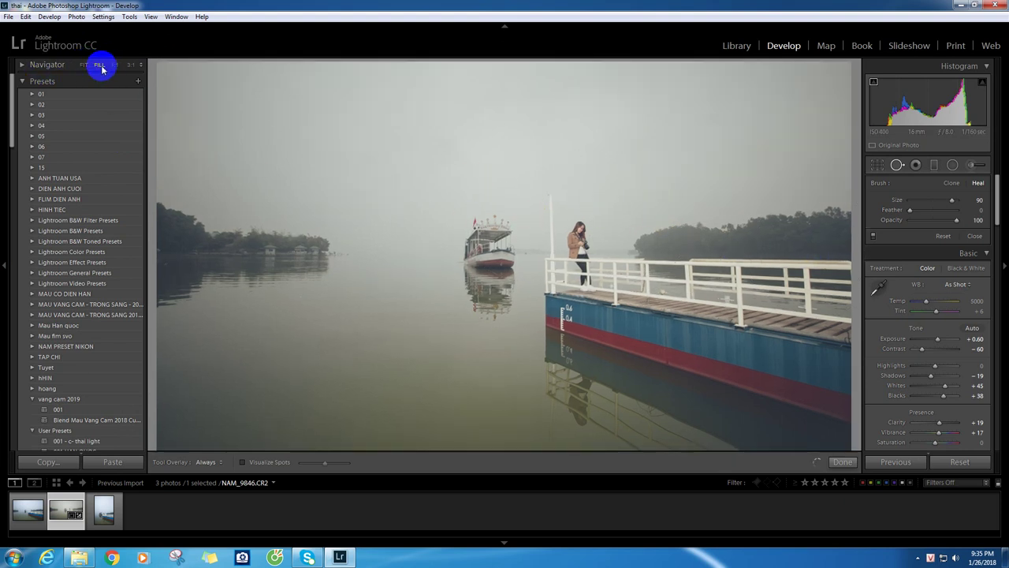
{"action": "left_click", "coordinate": [898, 165]}
{"action": "left_click", "coordinate": [5, 268]}
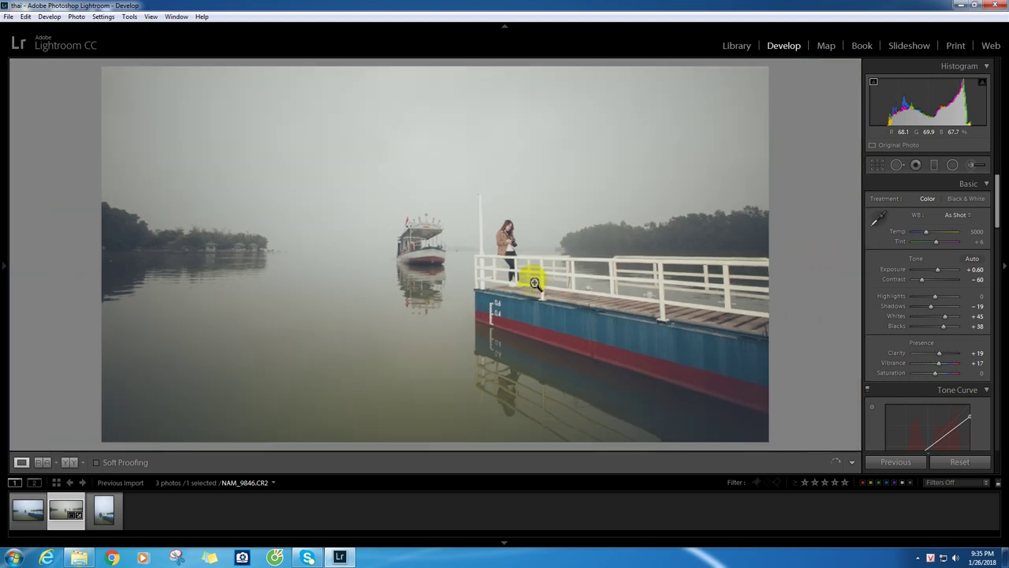
{"action": "left_click", "coordinate": [534, 275]}
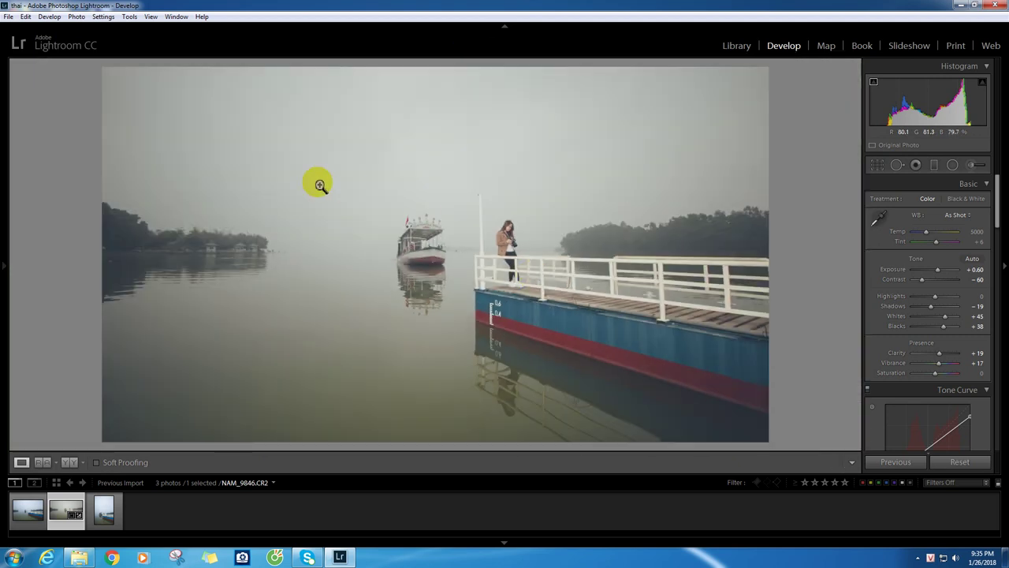
{"action": "left_click", "coordinate": [895, 165]}
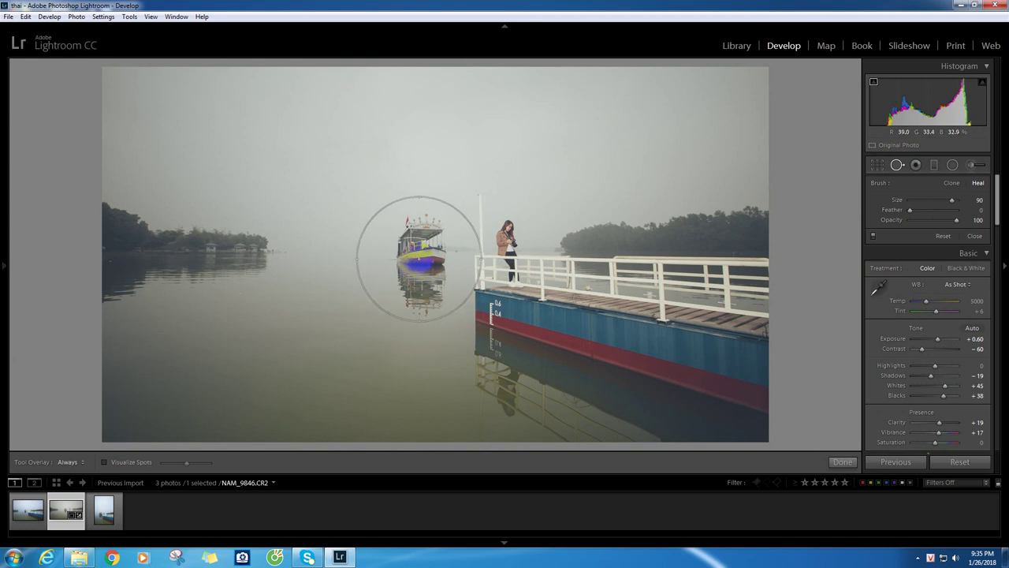
- Paint a trial heal stroke over the boat and discard it
{"action": "left_click_drag", "start_coordinate": [331, 243], "coordinate": [319, 246]}
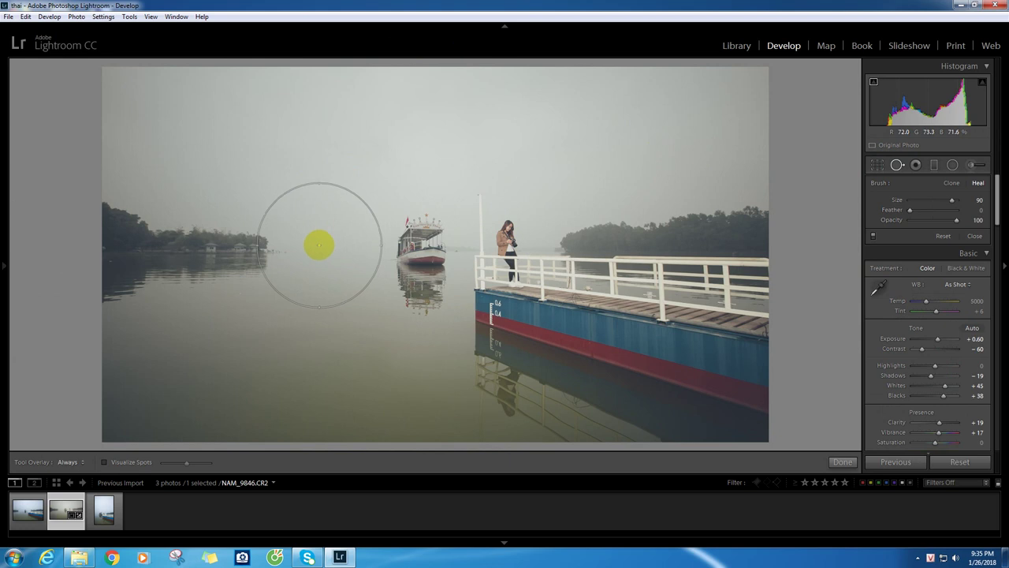
{"action": "left_click", "coordinate": [408, 253]}
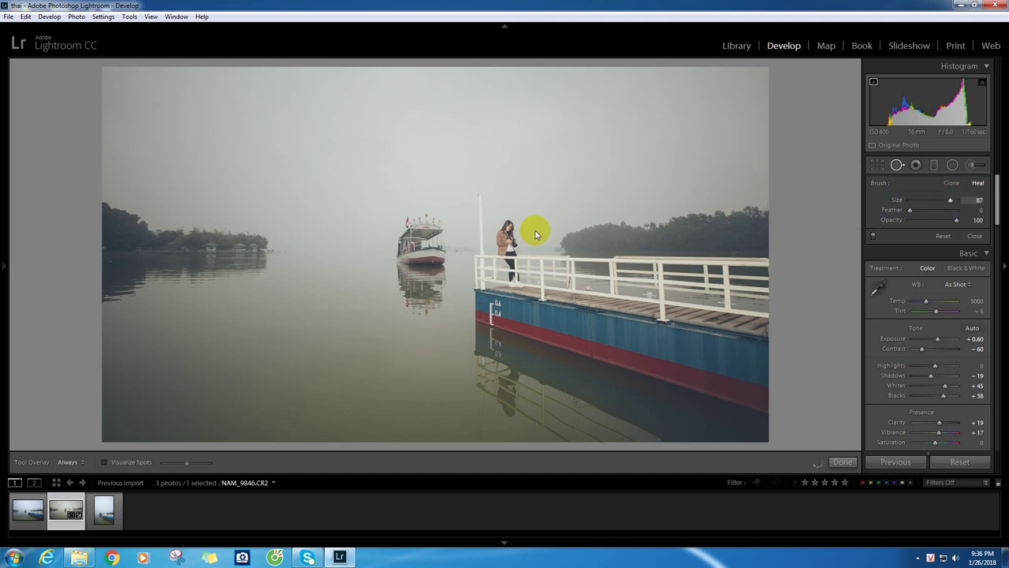
{"action": "left_click_drag", "start_coordinate": [950, 200], "coordinate": [955, 201]}
{"action": "left_click_drag", "start_coordinate": [383, 237], "coordinate": [415, 251]}
{"action": "left_click", "coordinate": [290, 246]}
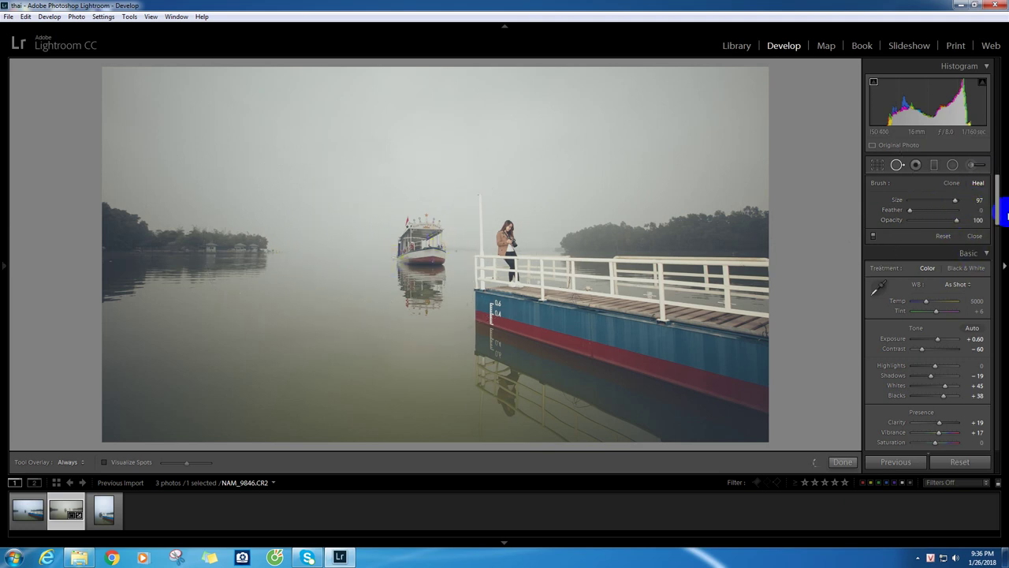
- Rate the photo 1 star and set the heal brush size to 91
{"action": "key", "text": "9"}
{"action": "key", "text": "1"}
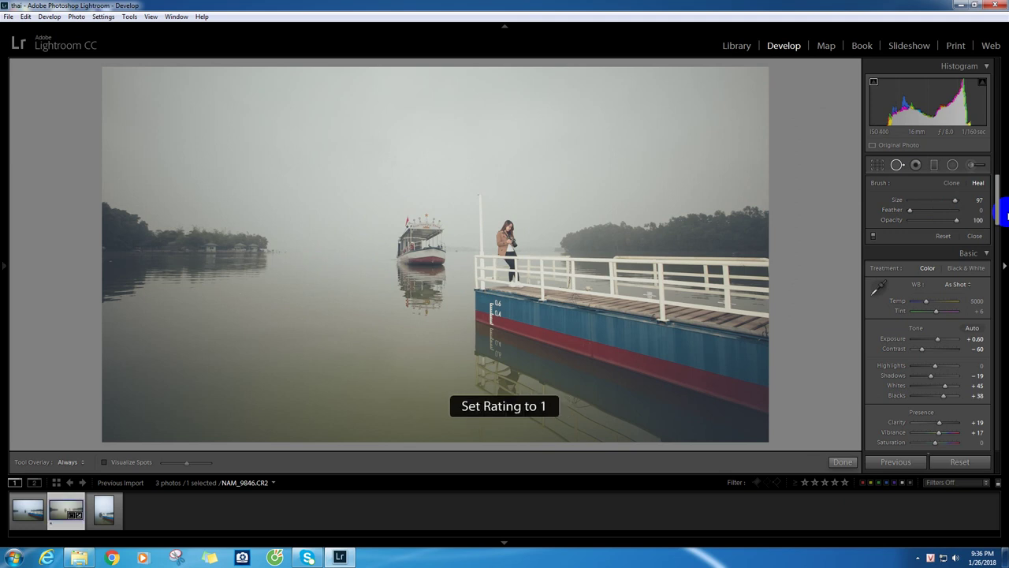
{"action": "left_click", "coordinate": [978, 201]}
{"action": "type", "text": "91"}
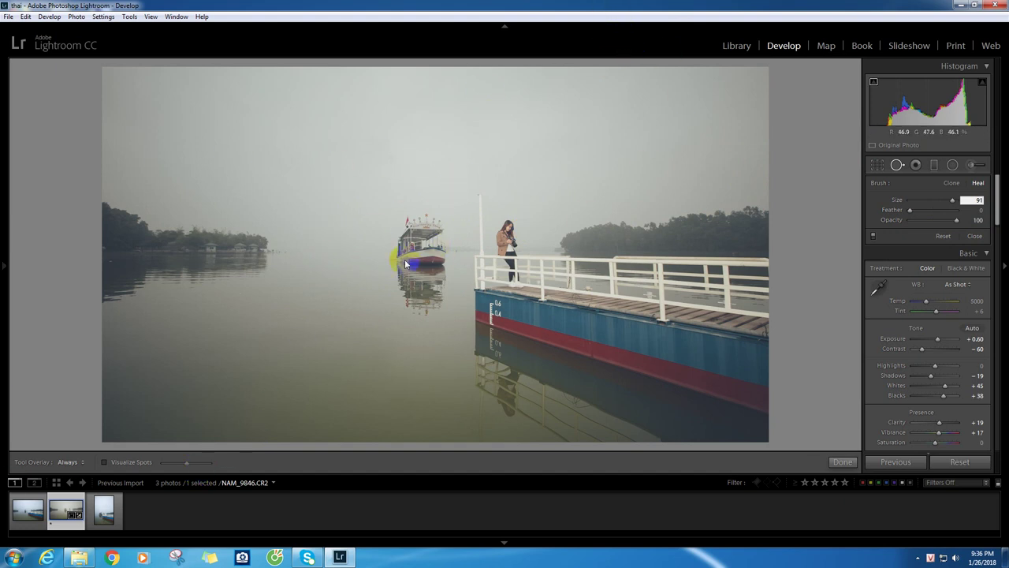
- Place a heal spot over the boat beside the pier
{"action": "left_click", "coordinate": [973, 203]}
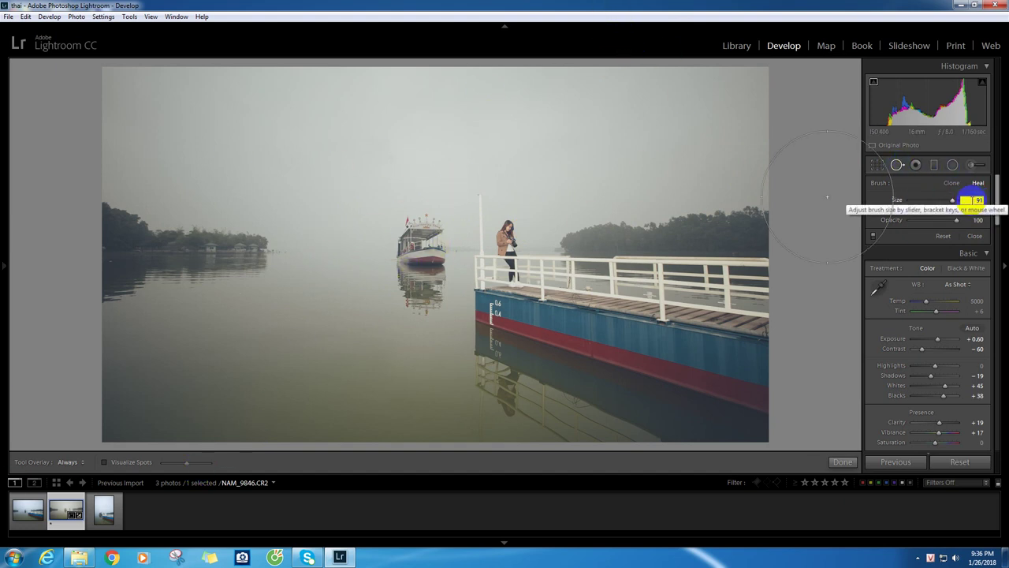
{"action": "left_click_drag", "start_coordinate": [394, 259], "coordinate": [404, 258]}
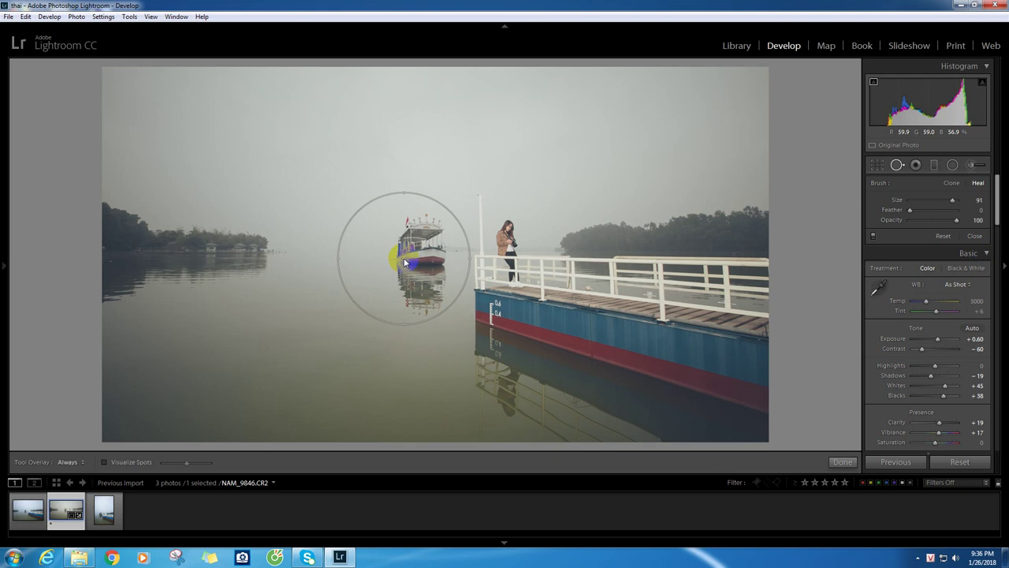
{"action": "left_click_drag", "start_coordinate": [404, 262], "coordinate": [405, 261]}
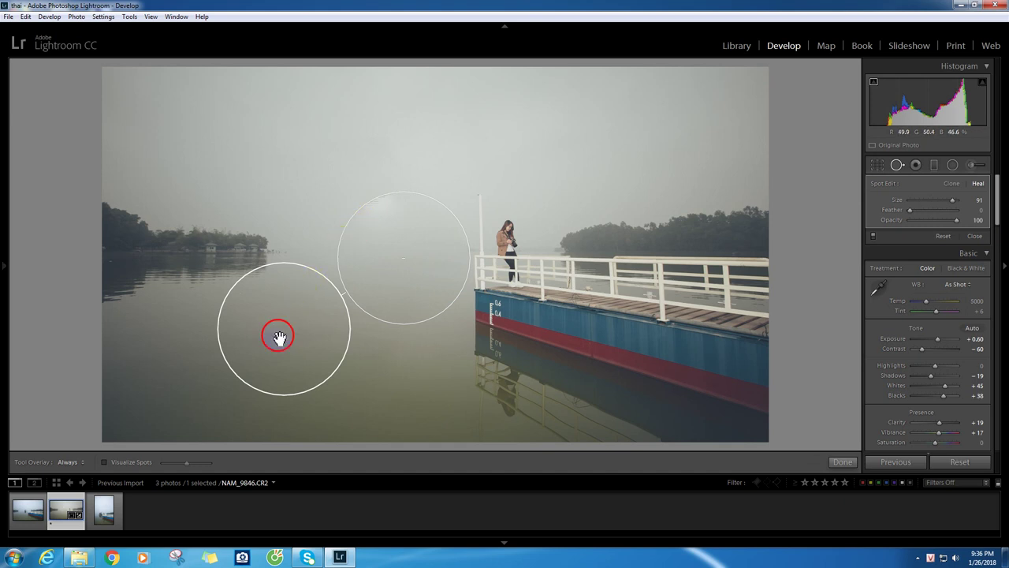
- Move the heal source to nearby foggy water until the boat fully vanishes
{"action": "mouse_move", "coordinate": [288, 307]}
{"action": "left_mouse_down"}
{"action": "mouse_move", "coordinate": [356, 209]}
{"action": "mouse_move", "coordinate": [336, 262]}
{"action": "left_mouse_up"}
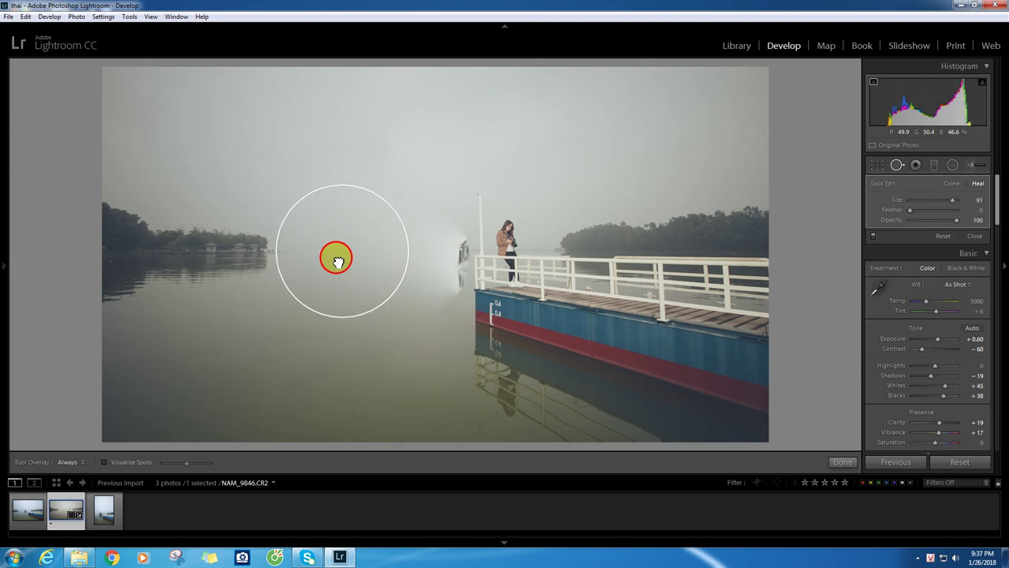
{"action": "left_click_drag", "start_coordinate": [337, 261], "coordinate": [313, 265]}
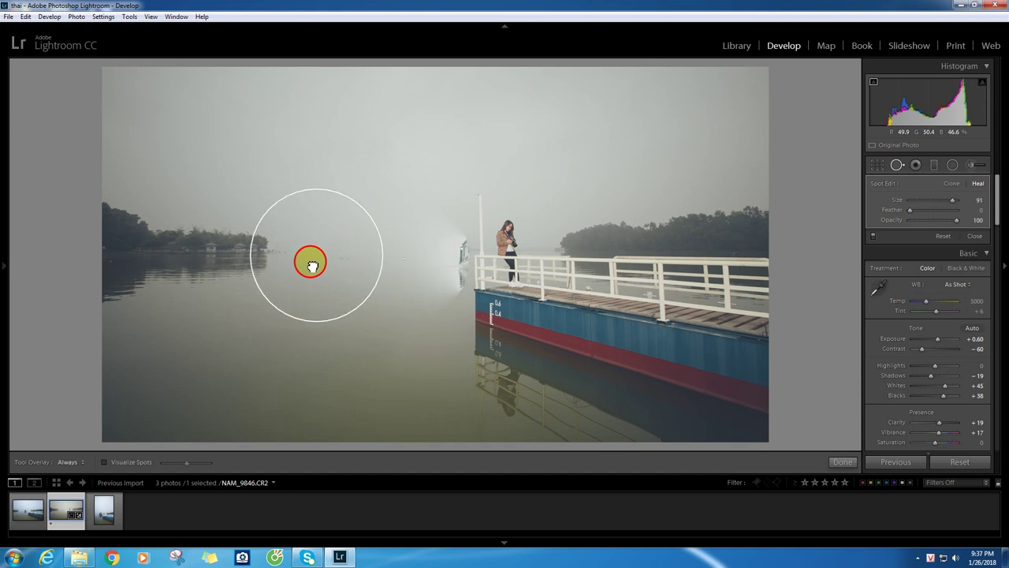
{"action": "left_click_drag", "start_coordinate": [311, 266], "coordinate": [342, 305]}
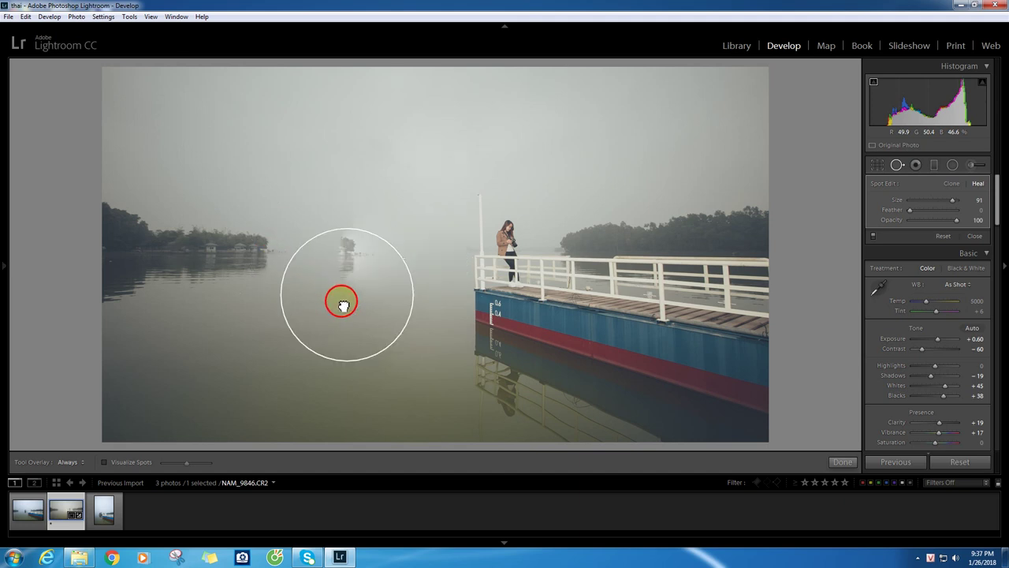
{"action": "left_click_drag", "start_coordinate": [343, 306], "coordinate": [348, 282]}
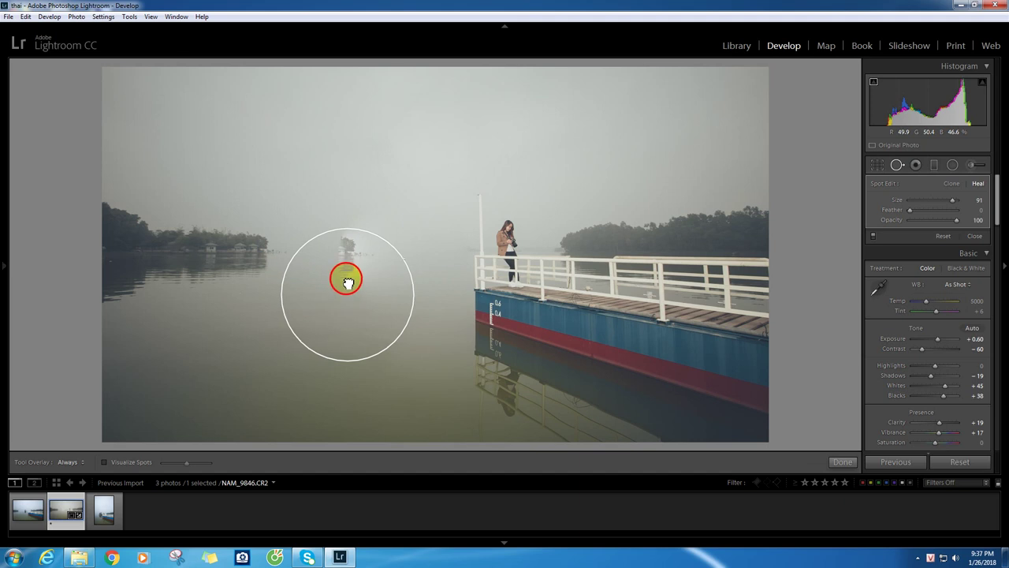
{"action": "left_click_drag", "start_coordinate": [347, 282], "coordinate": [337, 181]}
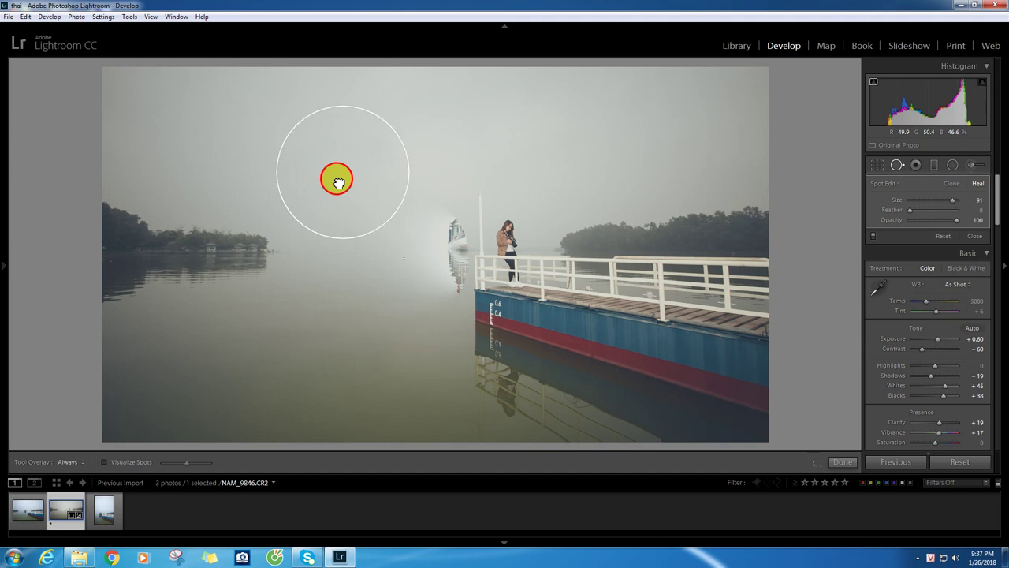
{"action": "left_click_drag", "start_coordinate": [338, 181], "coordinate": [329, 235]}
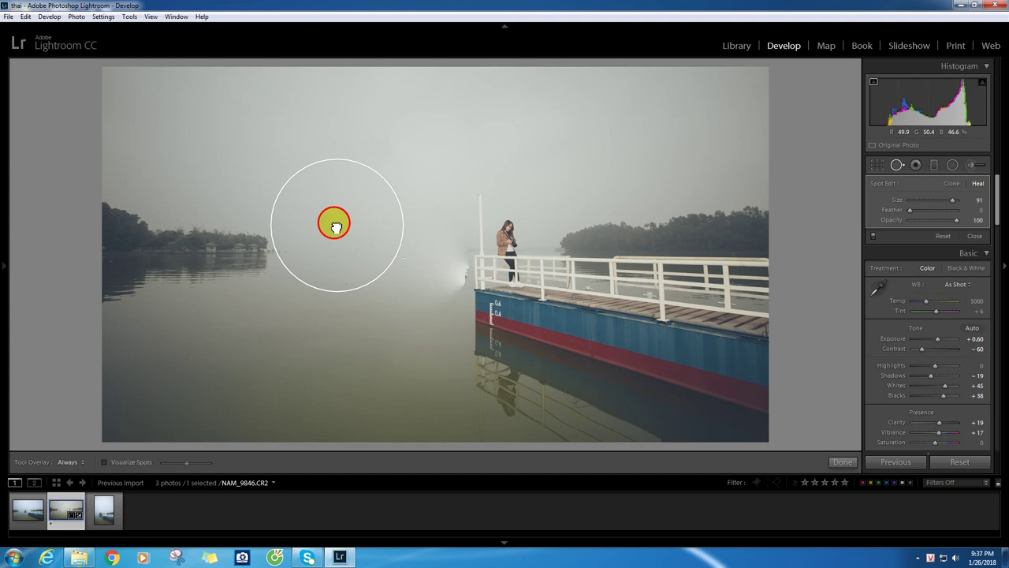
{"action": "left_click_drag", "start_coordinate": [336, 227], "coordinate": [333, 218]}
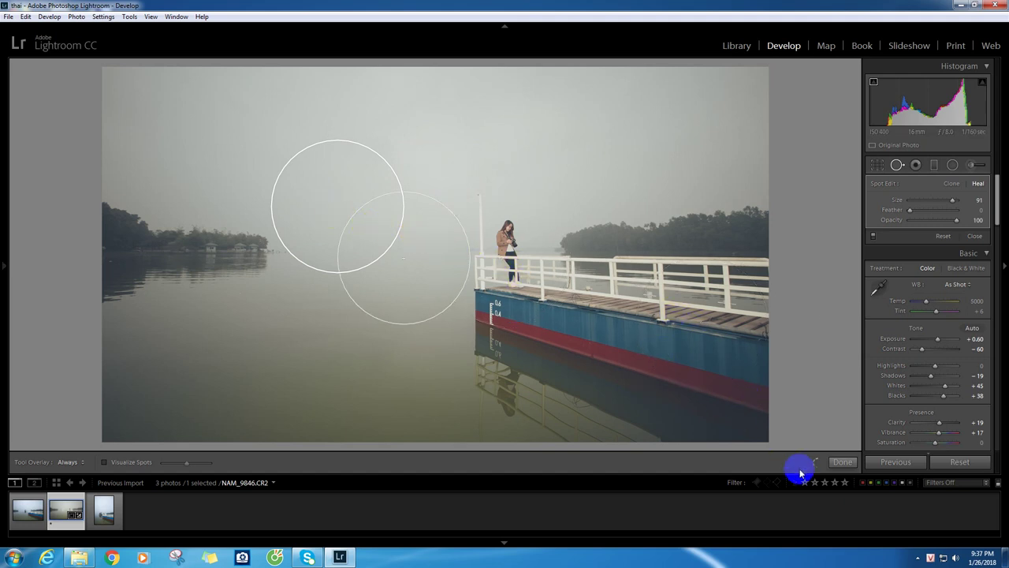
- Copy all develop settings except Spot Removal, then open NAM_9845.CR2
{"action": "left_click", "coordinate": [842, 462]}
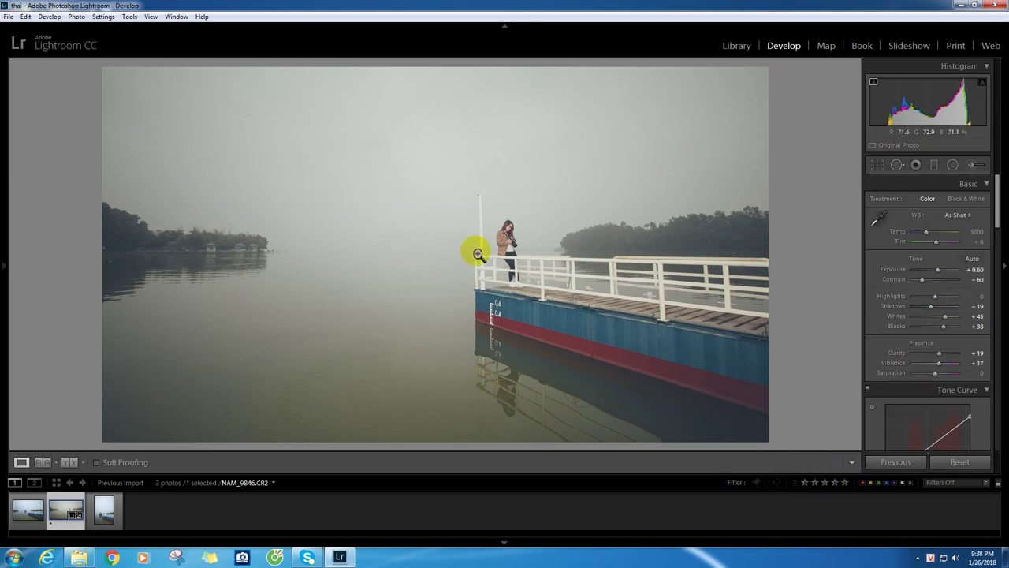
{"action": "left_click", "coordinate": [71, 483]}
{"action": "left_click", "coordinate": [3, 271]}
{"action": "left_click", "coordinate": [59, 461]}
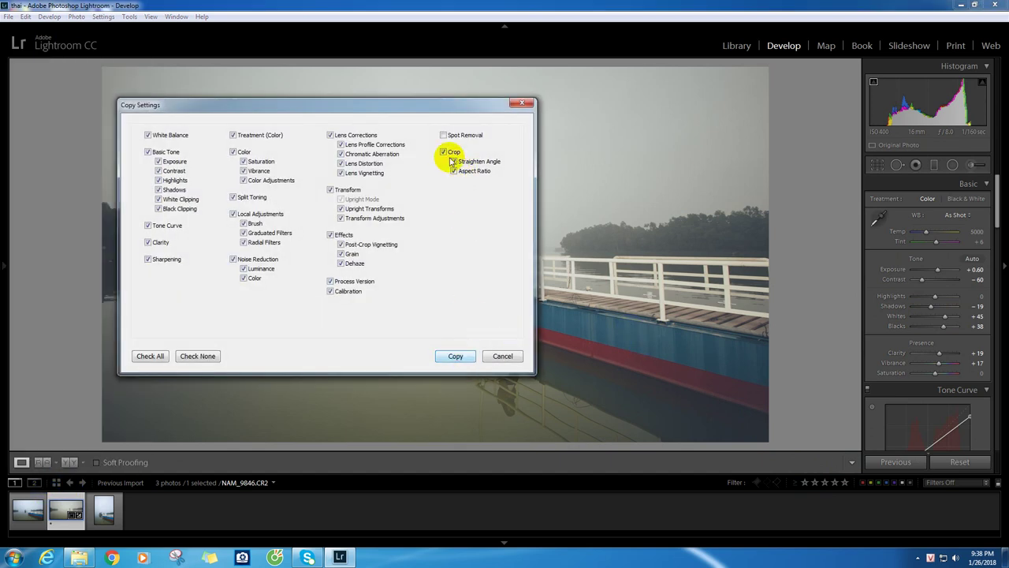
{"action": "left_click", "coordinate": [456, 356]}
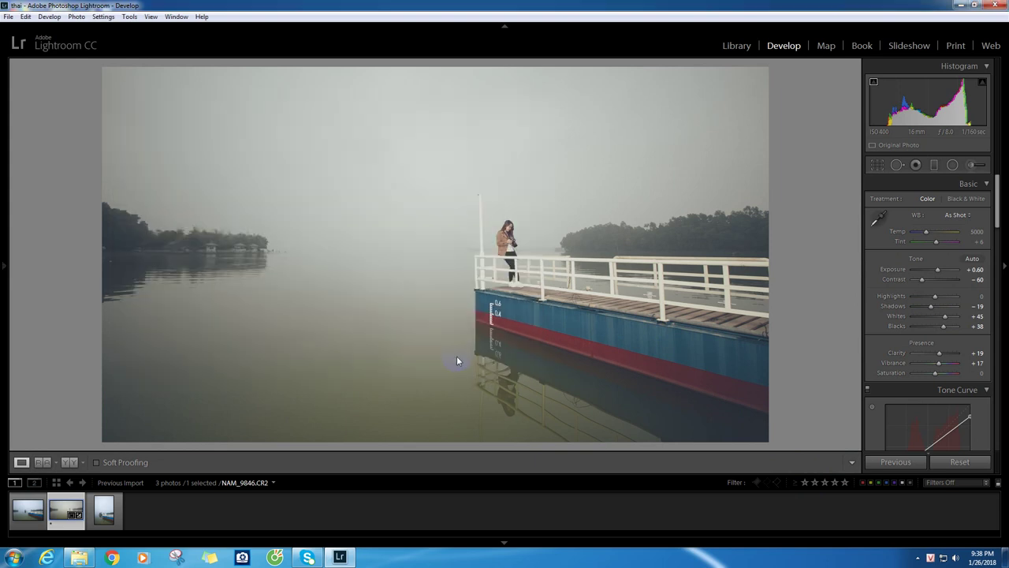
{"action": "left_click", "coordinate": [29, 520]}
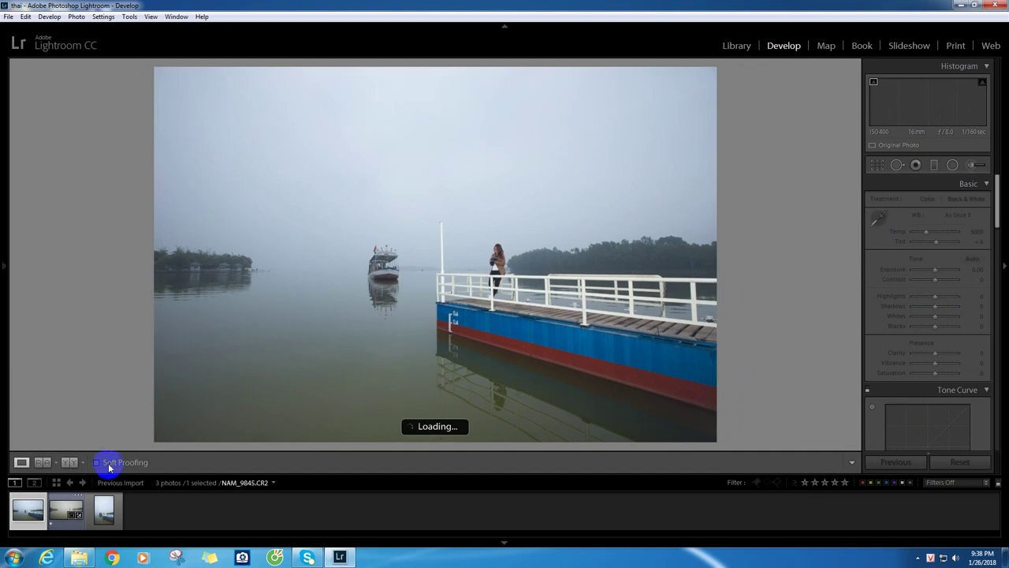
- Paste the copied film-look settings onto NAM_9845.CR2 and ease Contrast from -60 to -52
{"action": "left_click", "coordinate": [4, 269]}
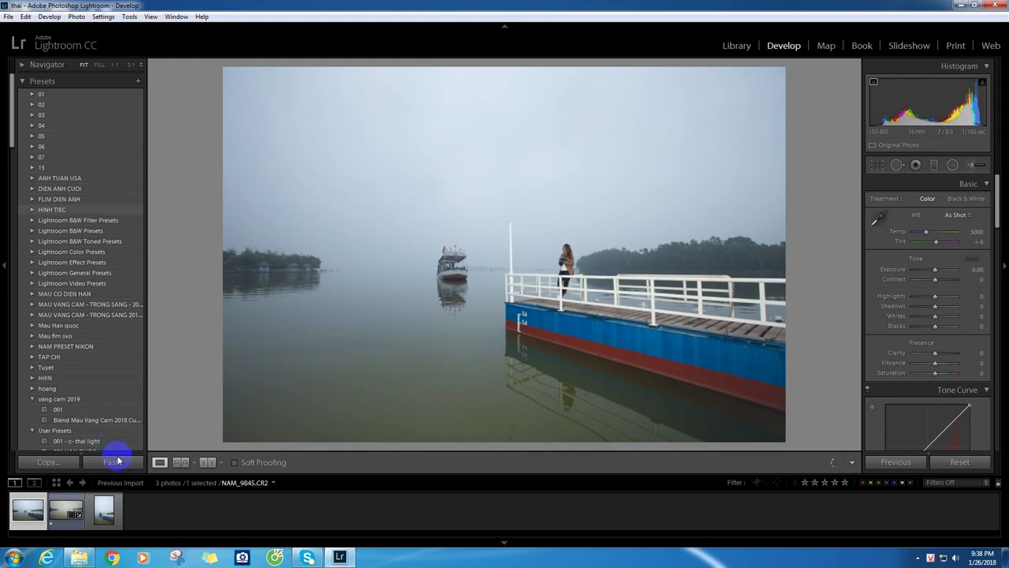
{"action": "left_click", "coordinate": [113, 463]}
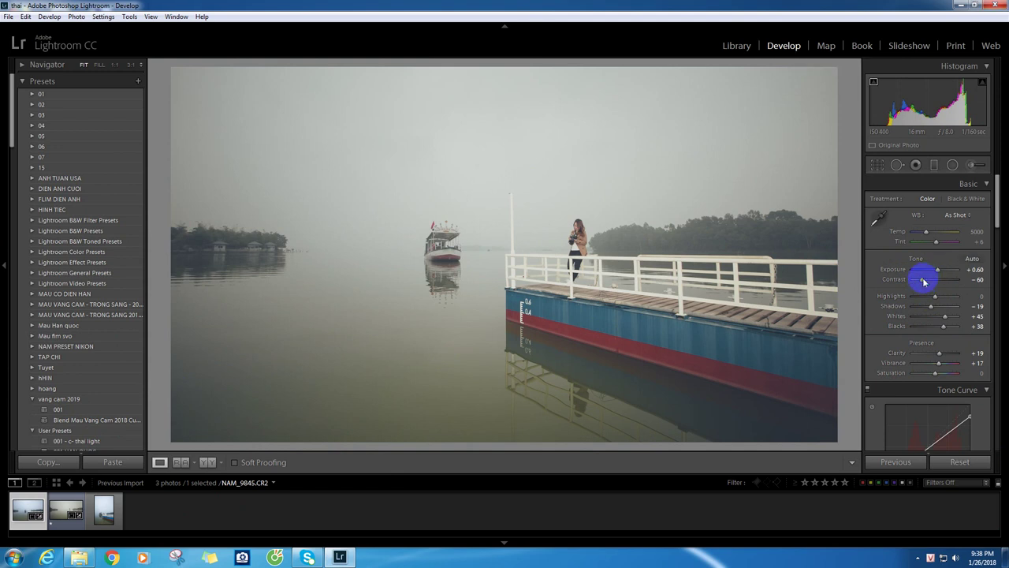
{"action": "left_click_drag", "start_coordinate": [923, 282], "coordinate": [924, 283]}
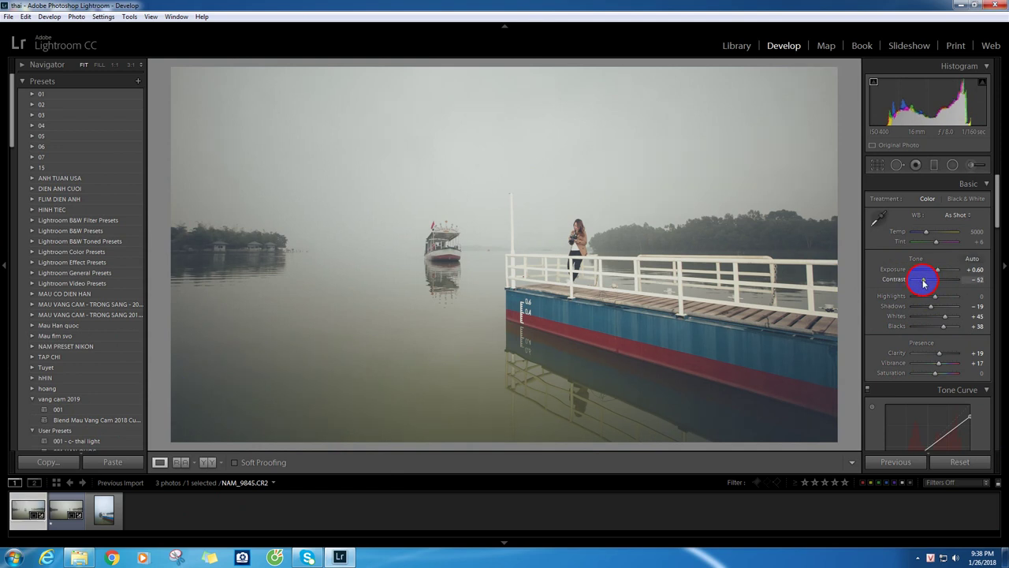
- Select NAM_9847.CR2 and paste the copied muted film-look settings onto it
{"action": "left_click", "coordinate": [101, 517]}
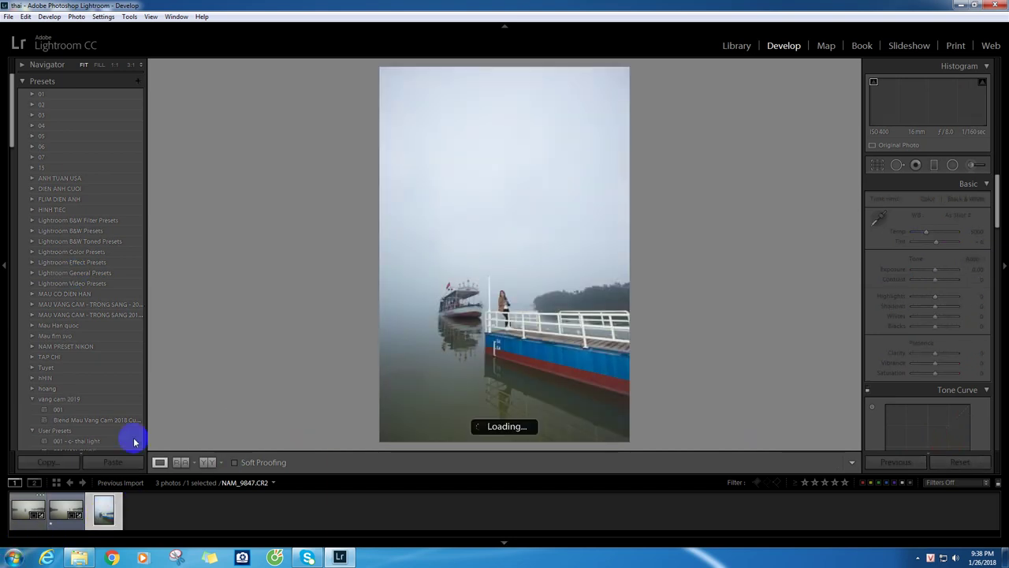
{"action": "left_click", "coordinate": [113, 464]}
{"action": "left_click", "coordinate": [115, 466]}
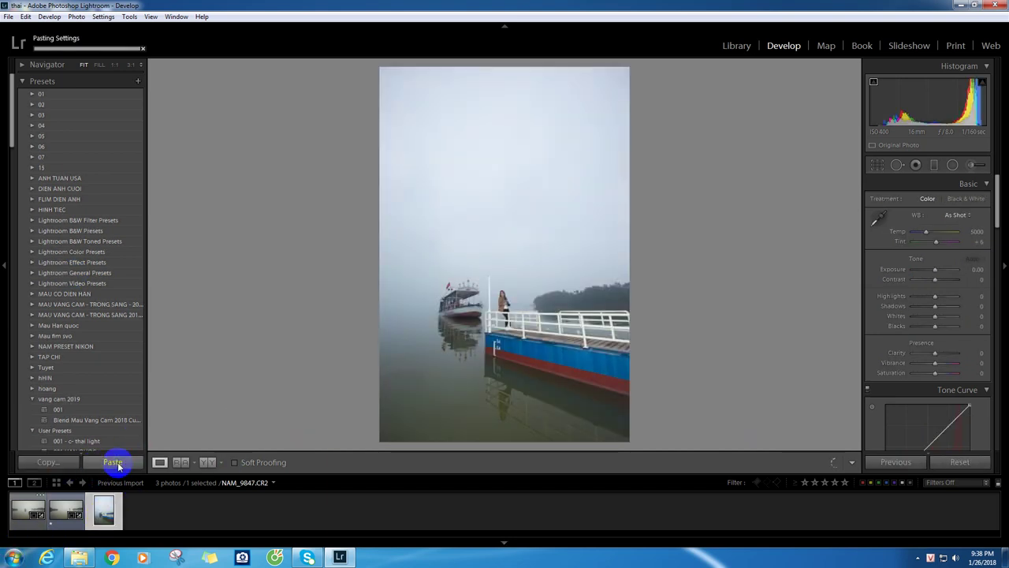
- Straighten the 16 x 9 crop by −0.73°, then tighten it from the top-left corner
{"action": "left_click", "coordinate": [878, 165]}
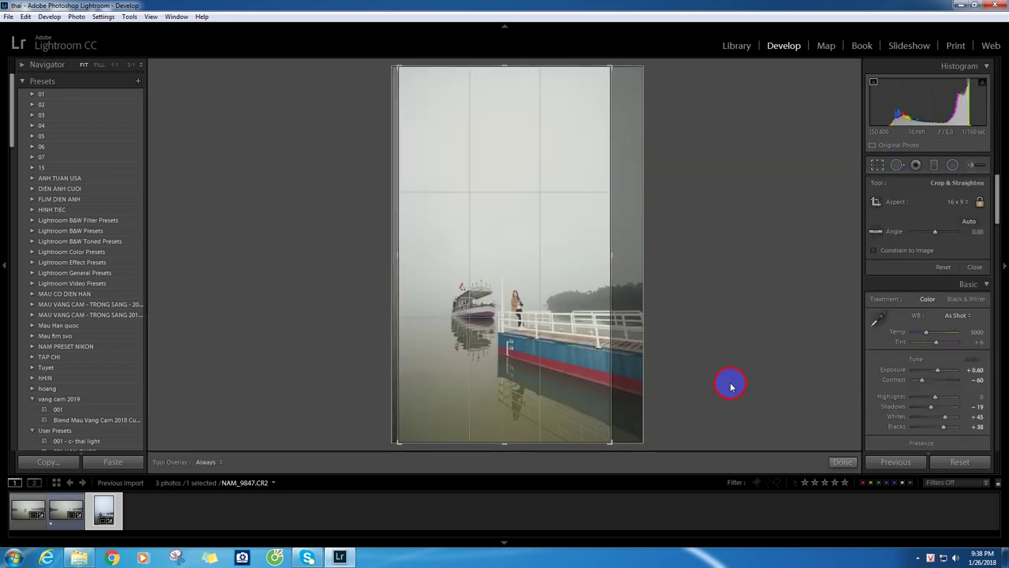
{"action": "mouse_move", "coordinate": [639, 436]}
{"action": "left_mouse_down"}
{"action": "mouse_move", "coordinate": [630, 448]}
{"action": "mouse_move", "coordinate": [662, 435]}
{"action": "mouse_move", "coordinate": [650, 443]}
{"action": "left_mouse_up"}
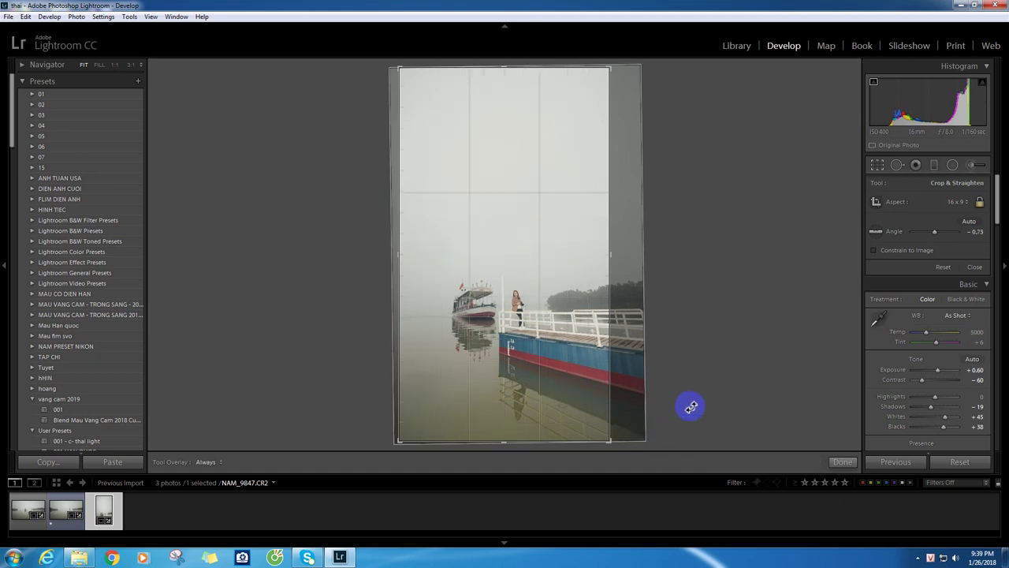
{"action": "key", "text": "Return"}
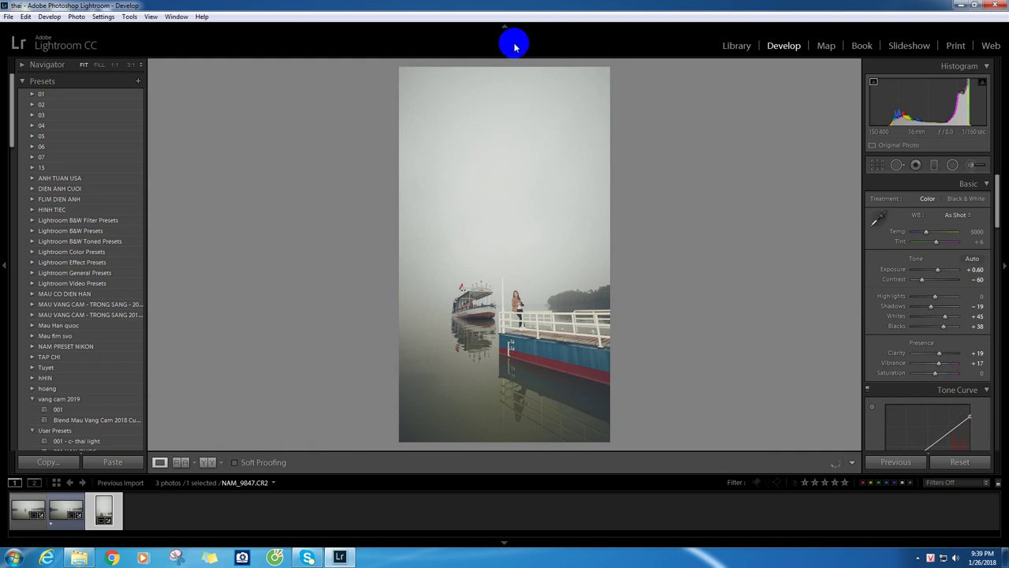
{"action": "left_click", "coordinate": [881, 173]}
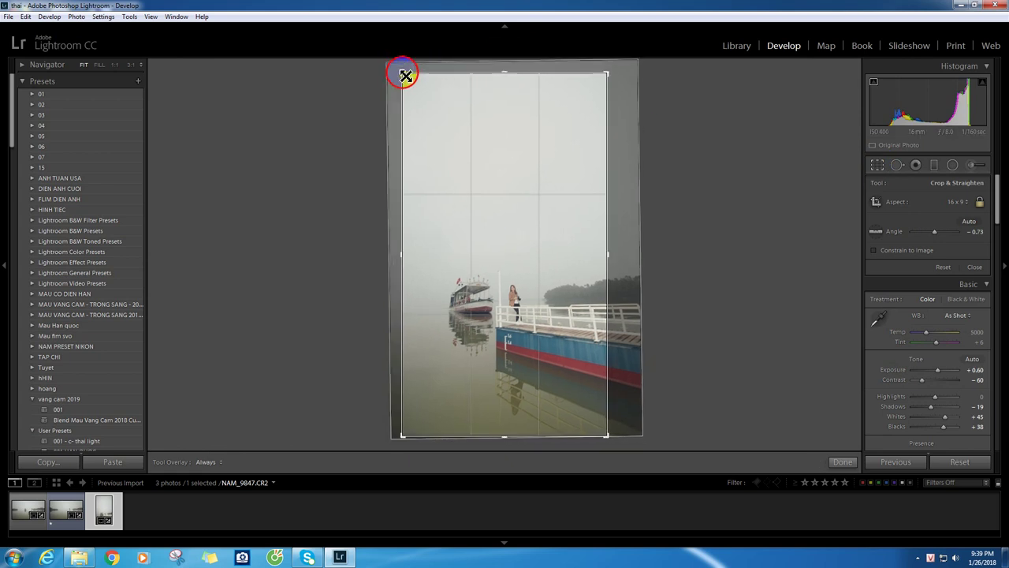
{"action": "left_click_drag", "start_coordinate": [403, 70], "coordinate": [409, 85]}
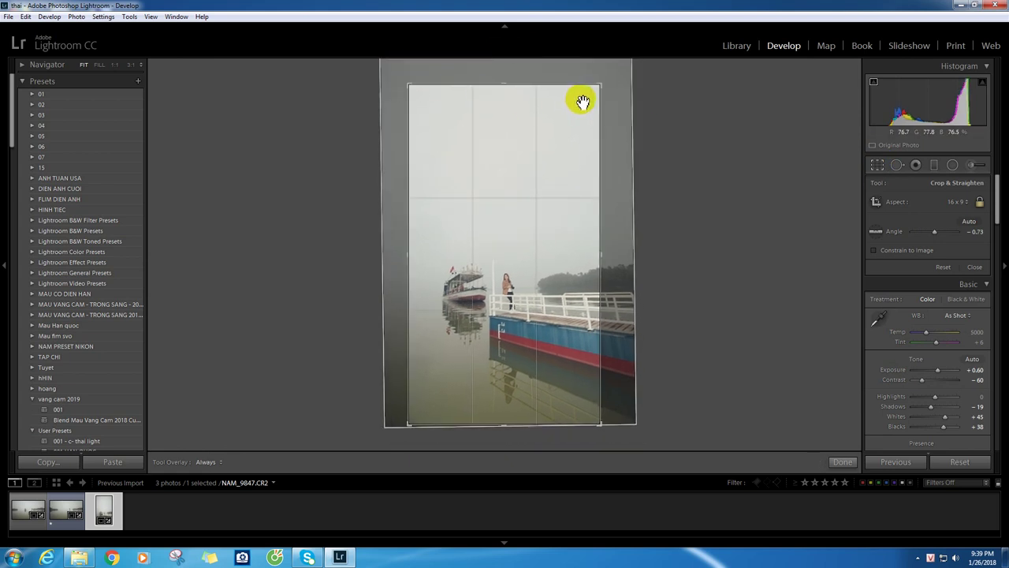
{"action": "key", "text": "Return"}
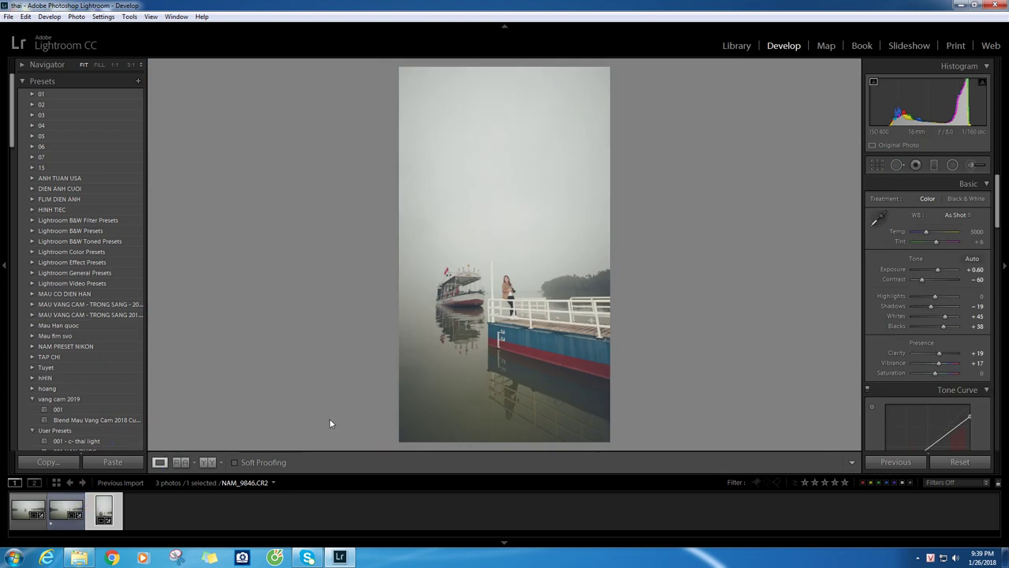
- Return to NAM_9846.CR2, zoom in on the woman at the railing, then back to Fit view
{"action": "left_click", "coordinate": [59, 511]}
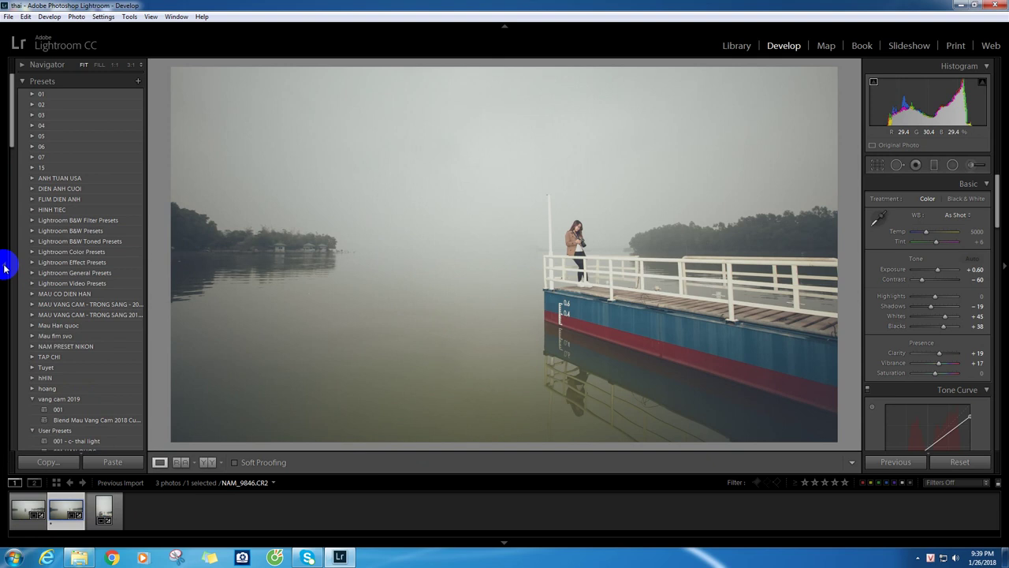
{"action": "left_click", "coordinate": [571, 272]}
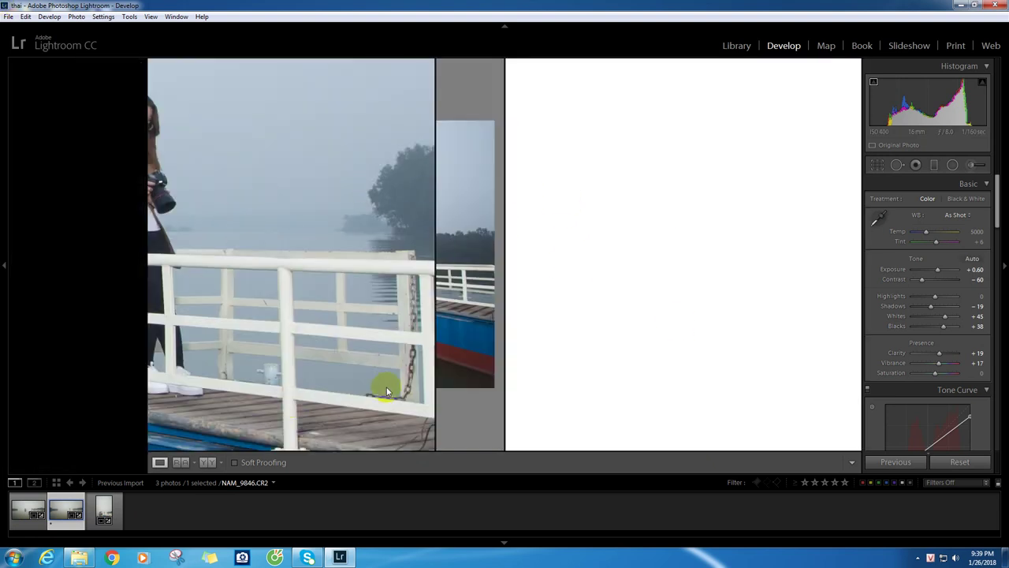
{"action": "left_click", "coordinate": [630, 325]}
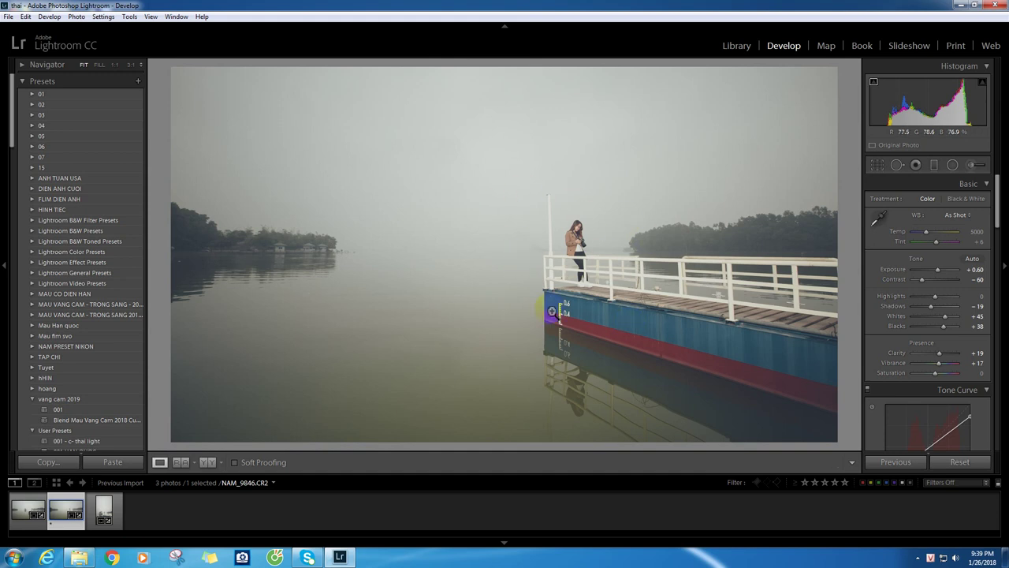